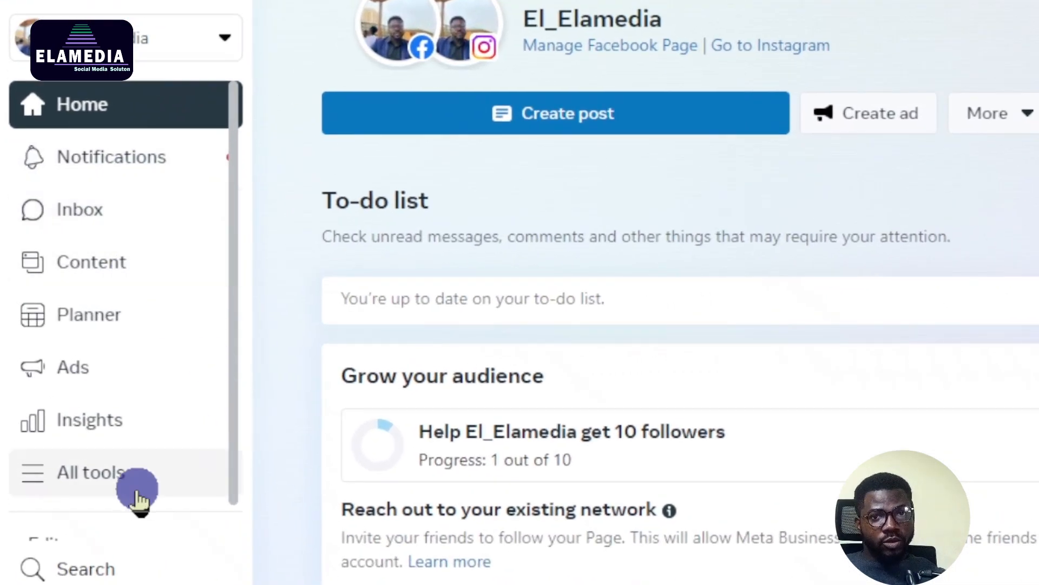
# Open Ads Manager from the full list of business tools
pyautogui.click(136, 490)
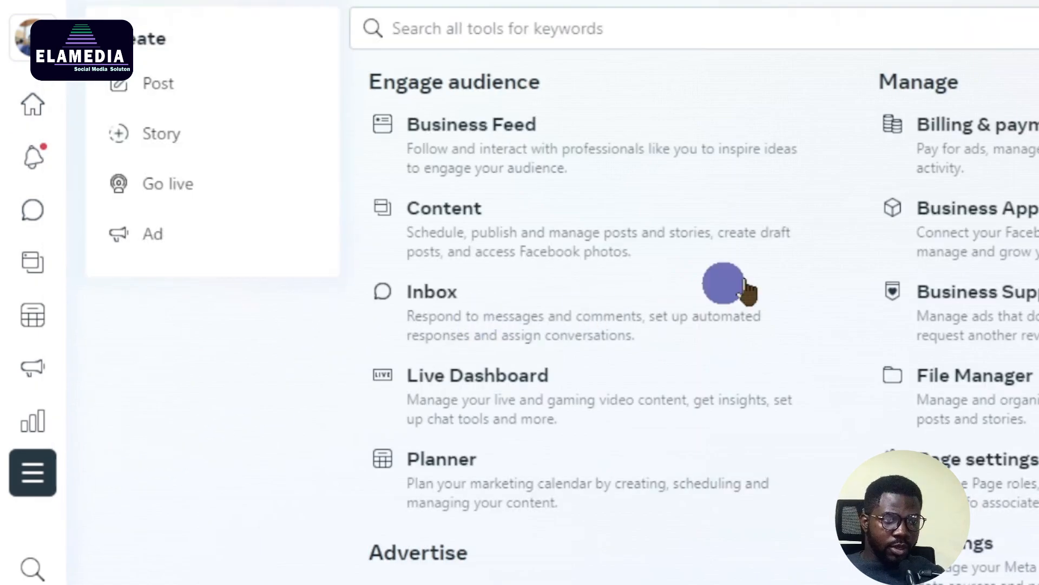
pyautogui.scroll(-8, 940, 311)
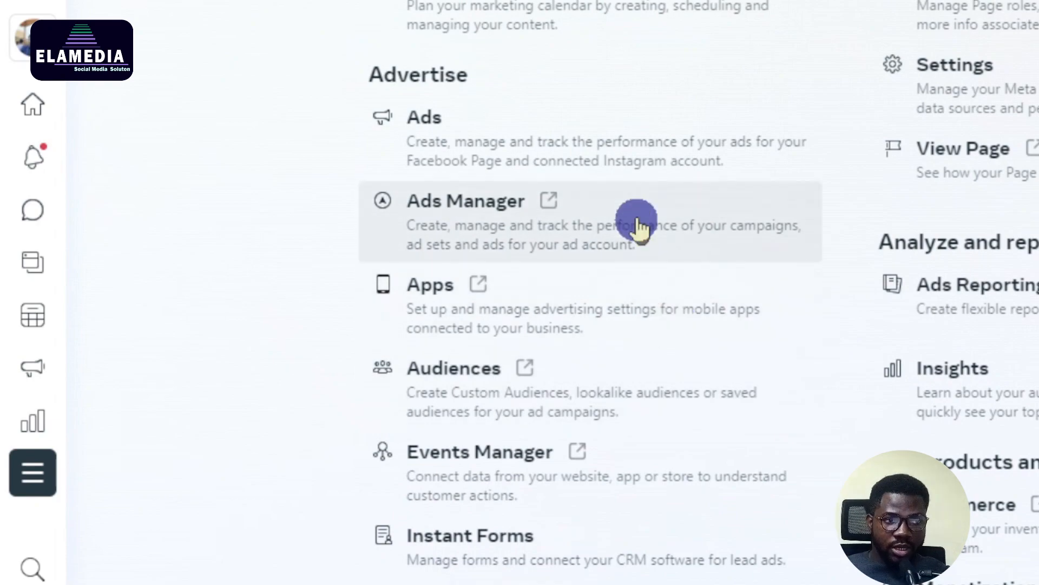
pyautogui.click(543, 181)
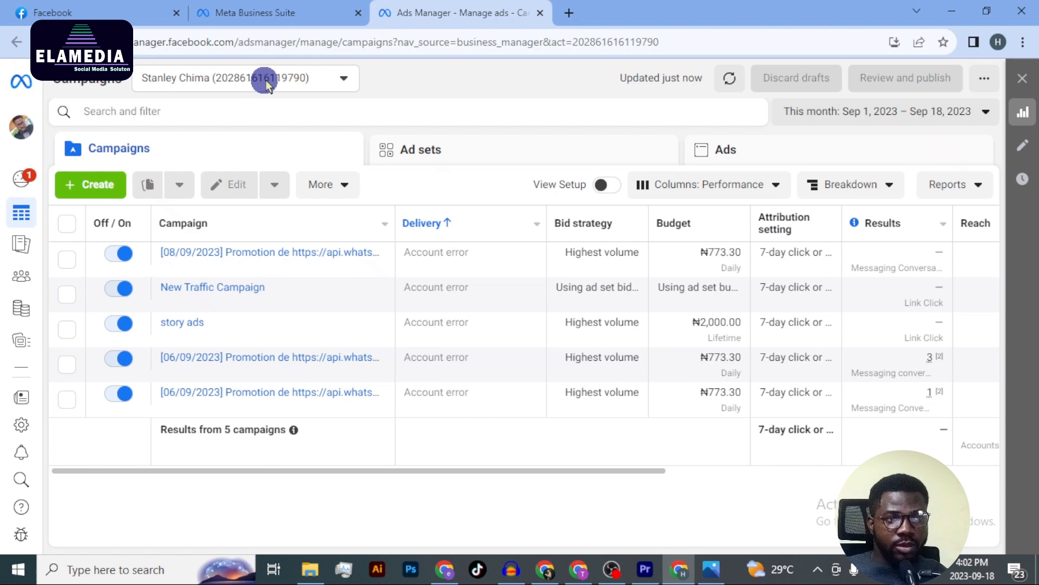
# Select the listed ad account as the active account for the campaigns
pyautogui.moveTo(162, 298)
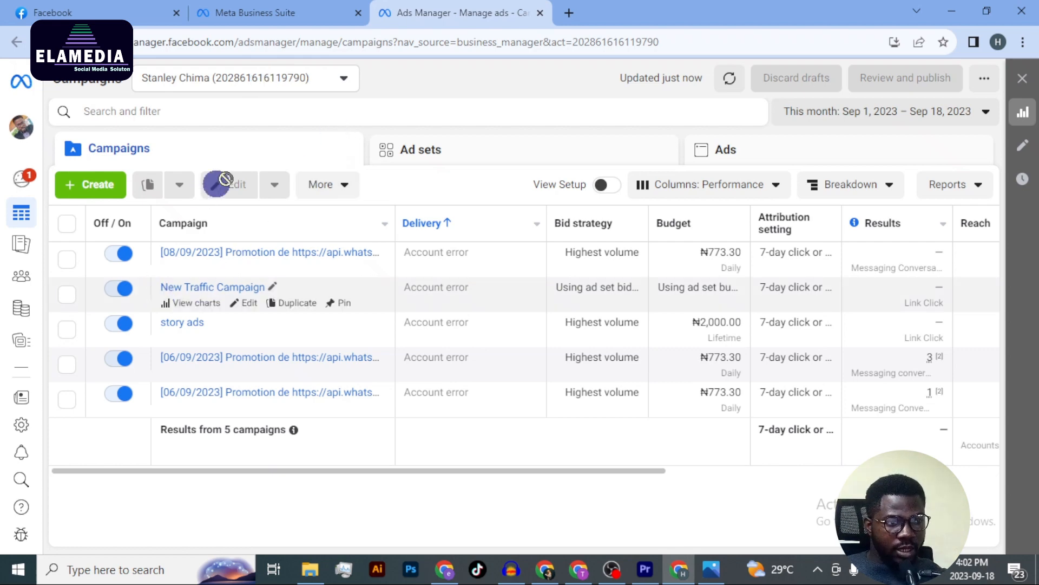
pyautogui.click(343, 87)
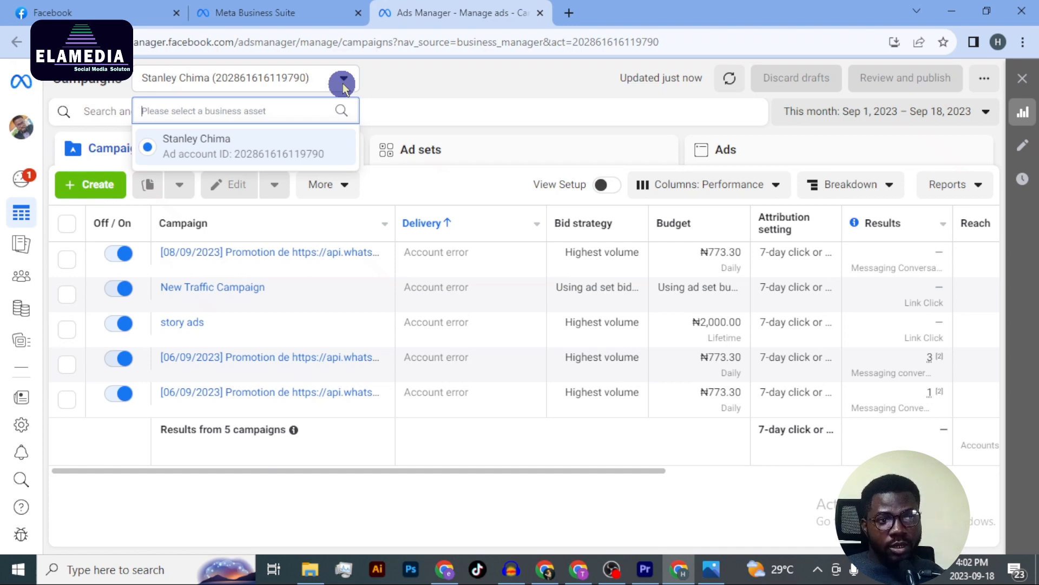
pyautogui.click(267, 145)
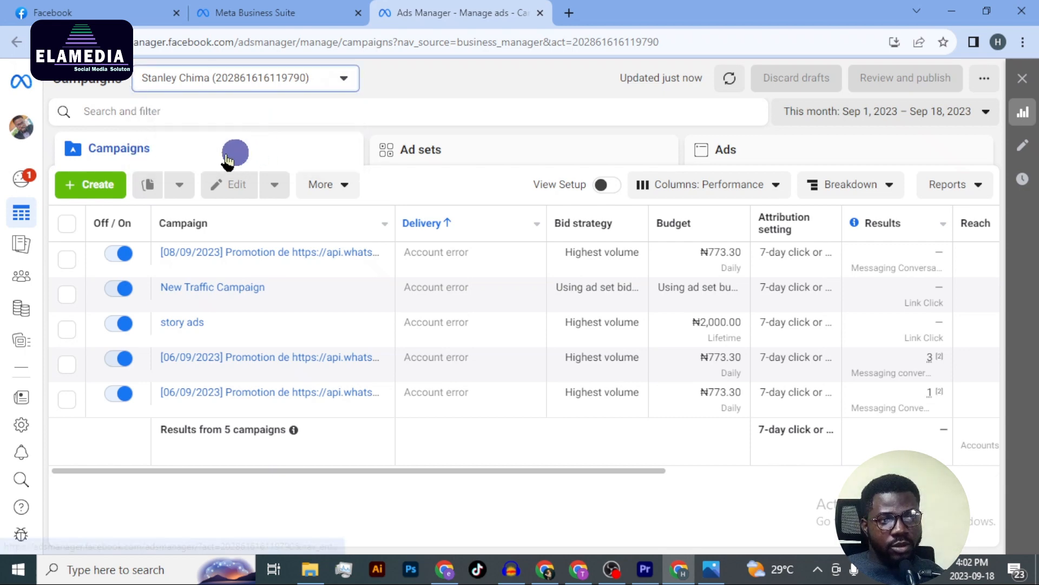
# Create a new campaign with the Traffic objective and continue to its settings
pyautogui.click(84, 187)
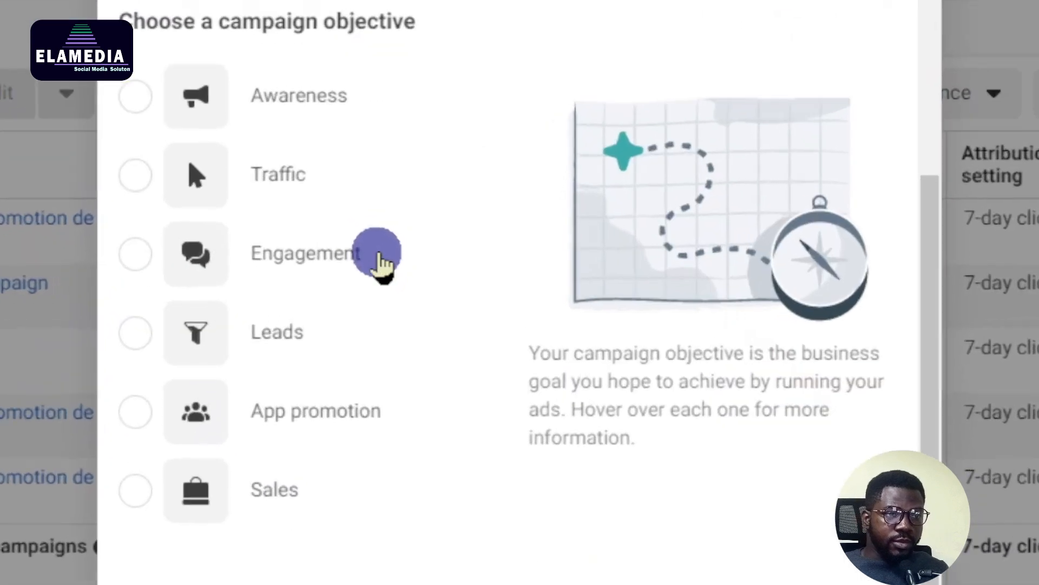
pyautogui.moveTo(380, 264)
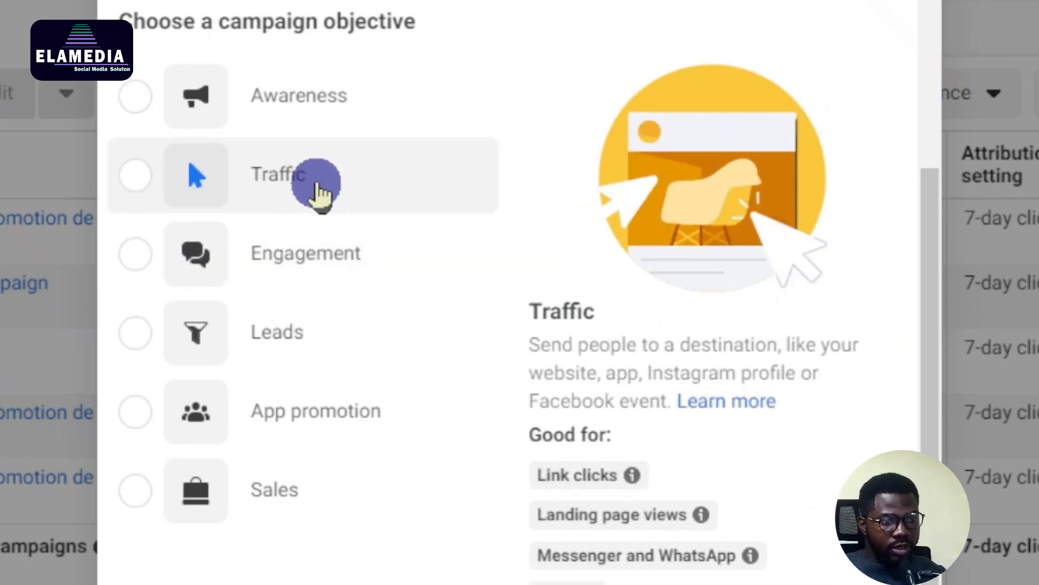
pyautogui.click(319, 190)
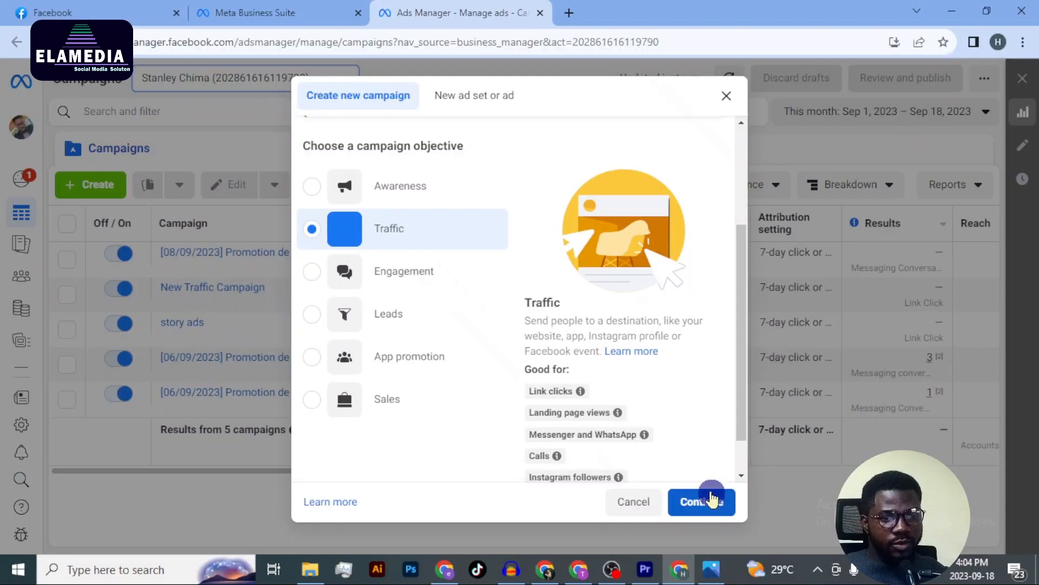
pyautogui.click(703, 501)
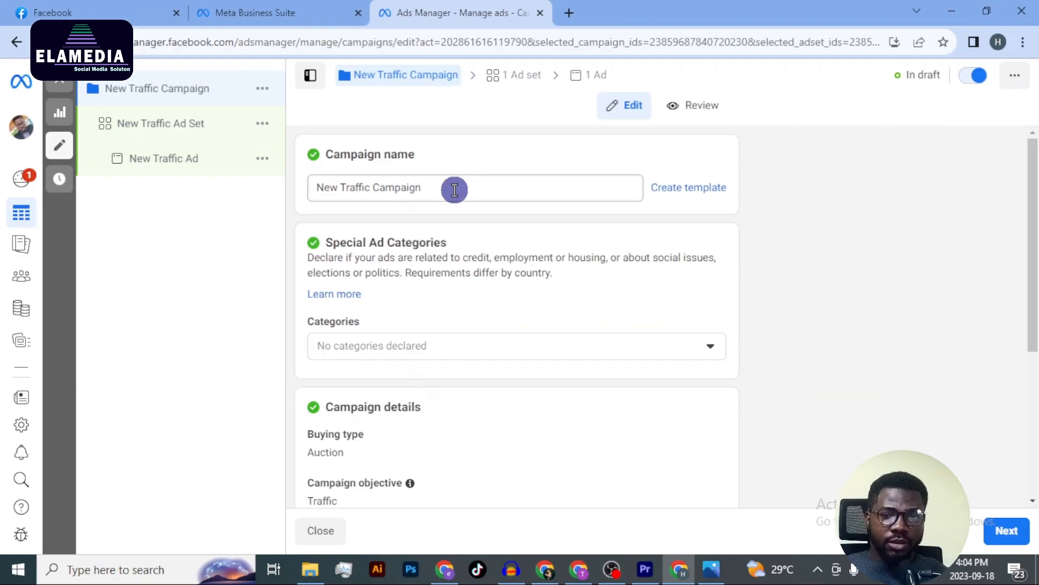
# Rename the campaign as "test WhatsApp"
pyautogui.click(454, 189)
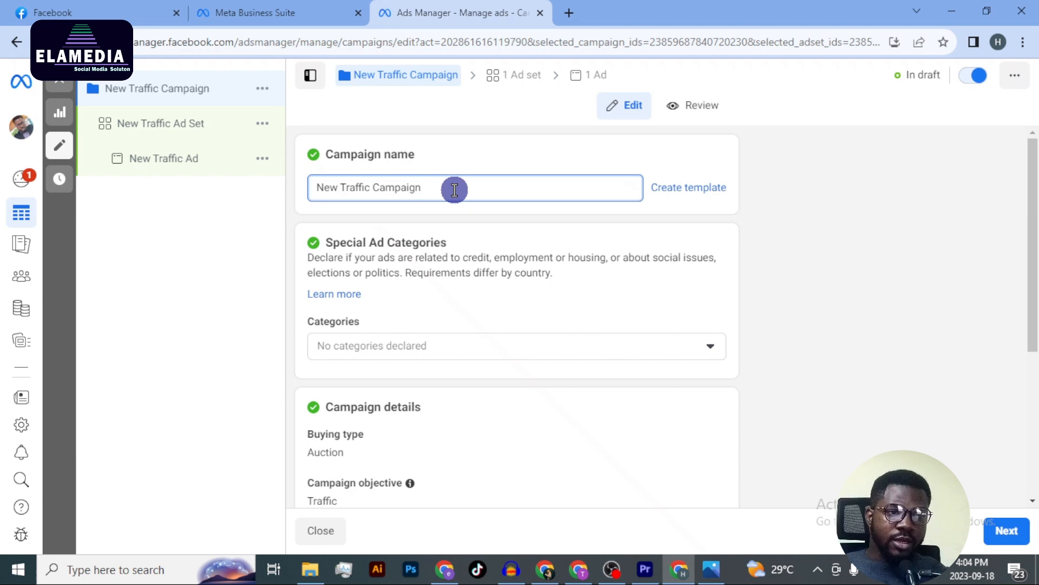
pyautogui.moveTo(454, 189); pyautogui.dragTo(298, 188)
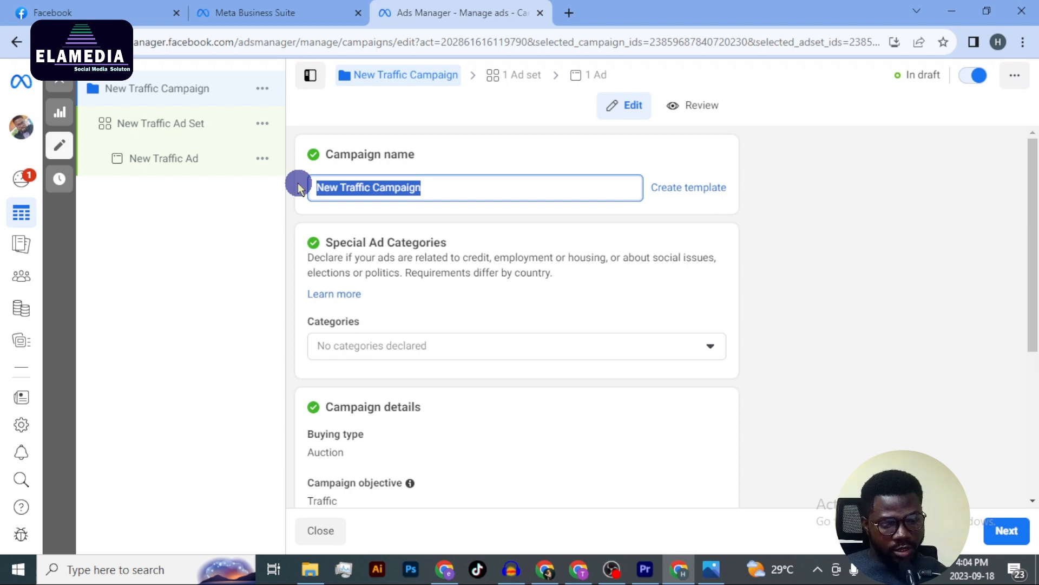
pyautogui.write('te')
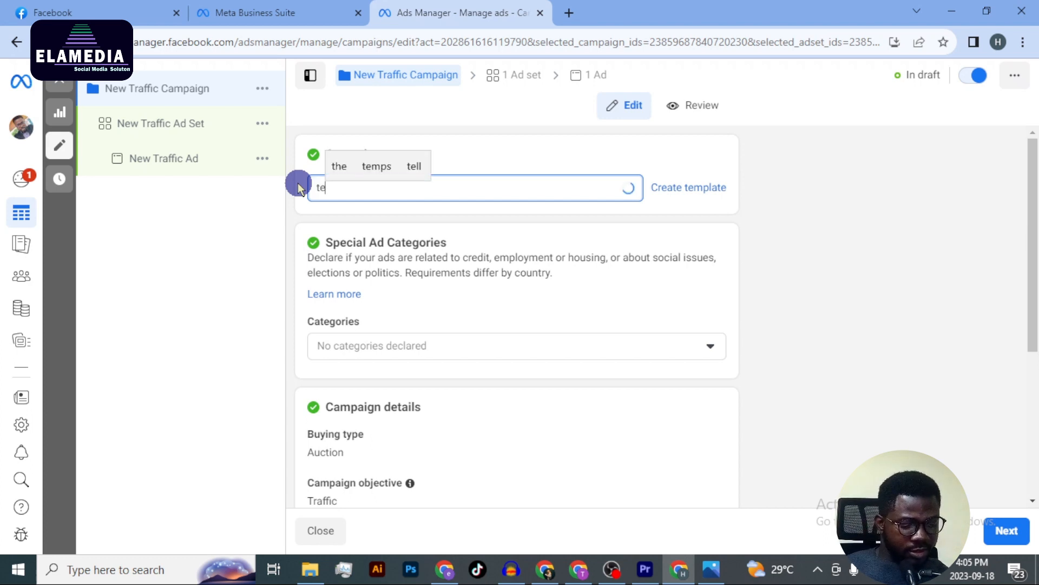
pyautogui.write('st whatsapp')
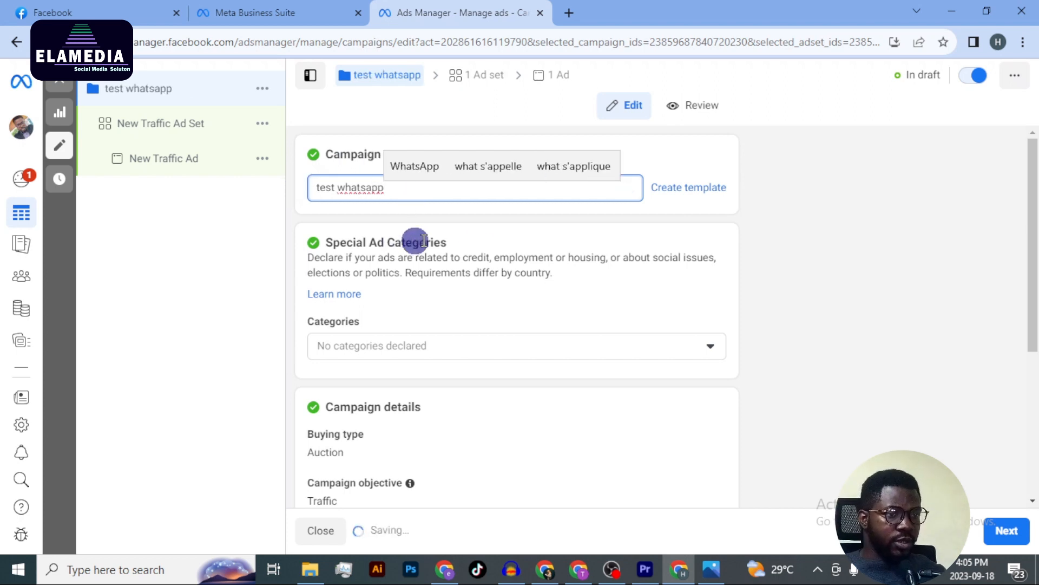
pyautogui.click(431, 169)
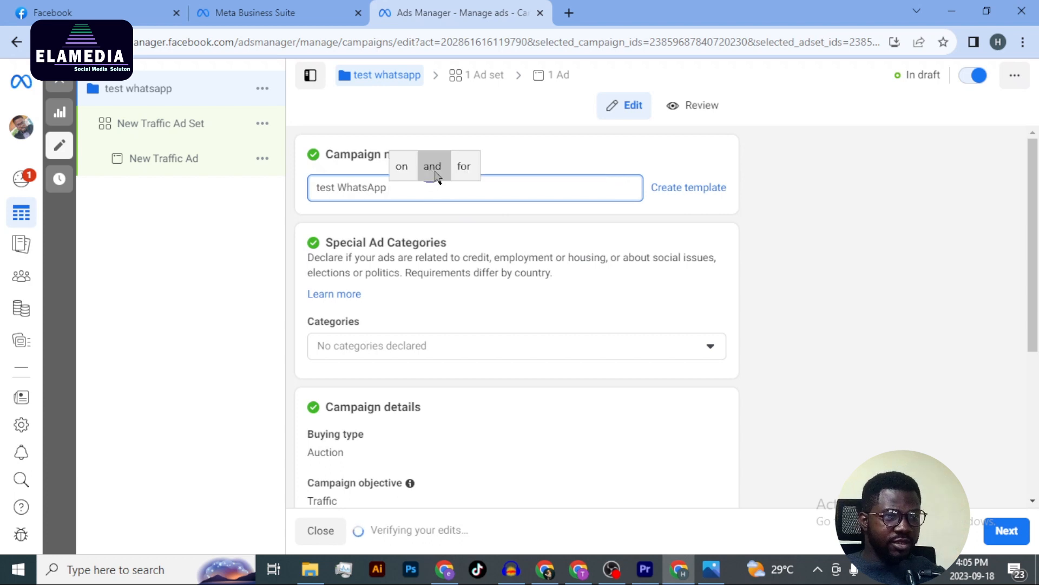
# Review the campaign's special ad categories, campaign details, A/B test and Advantage campaign budget settings
pyautogui.click(476, 347)
pyautogui.click(519, 347)
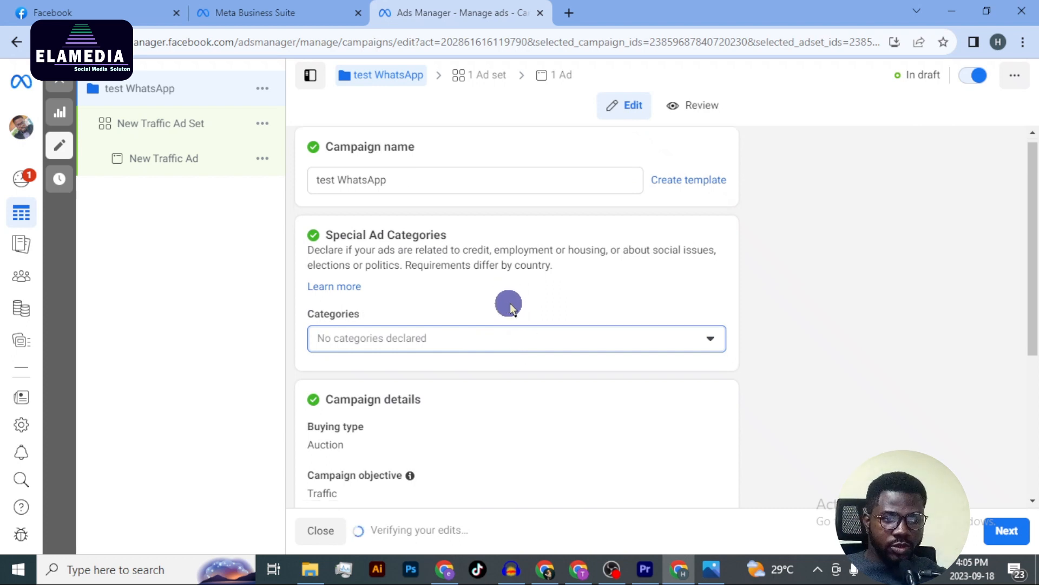
pyautogui.scroll(-3, 508, 303)
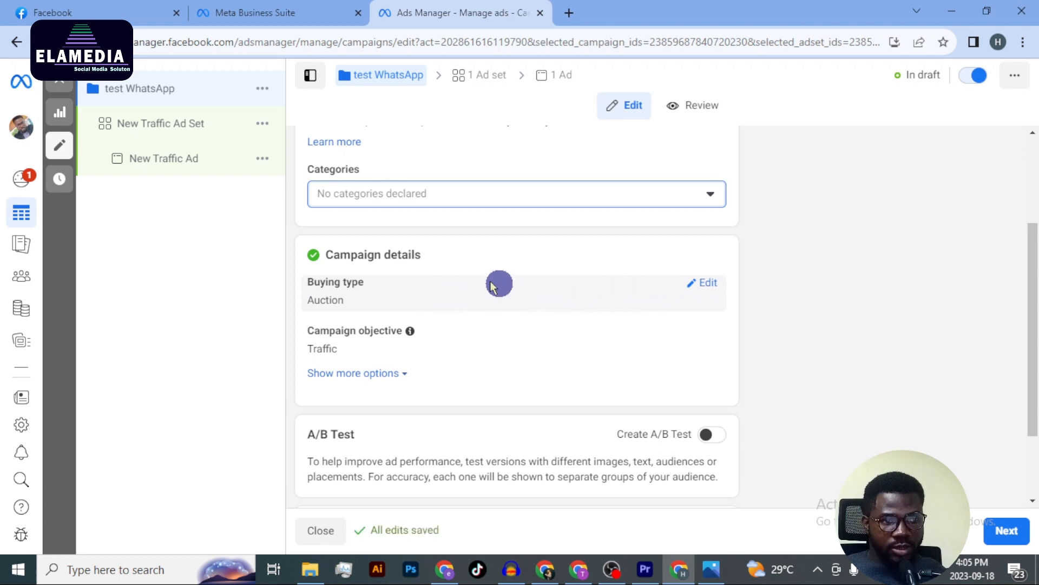
pyautogui.scroll(-2, 475, 303)
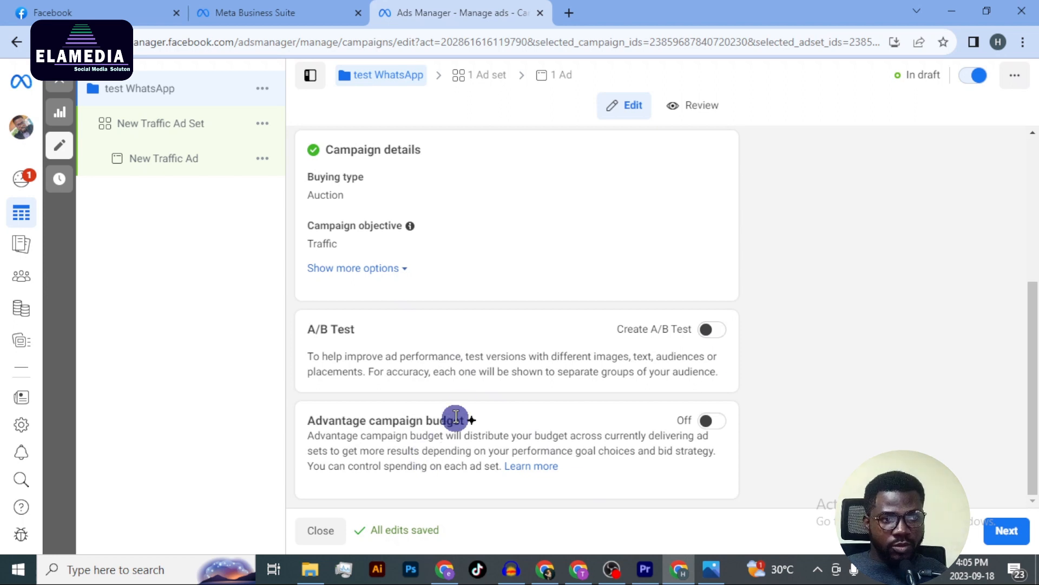
pyautogui.scroll(5, 463, 406)
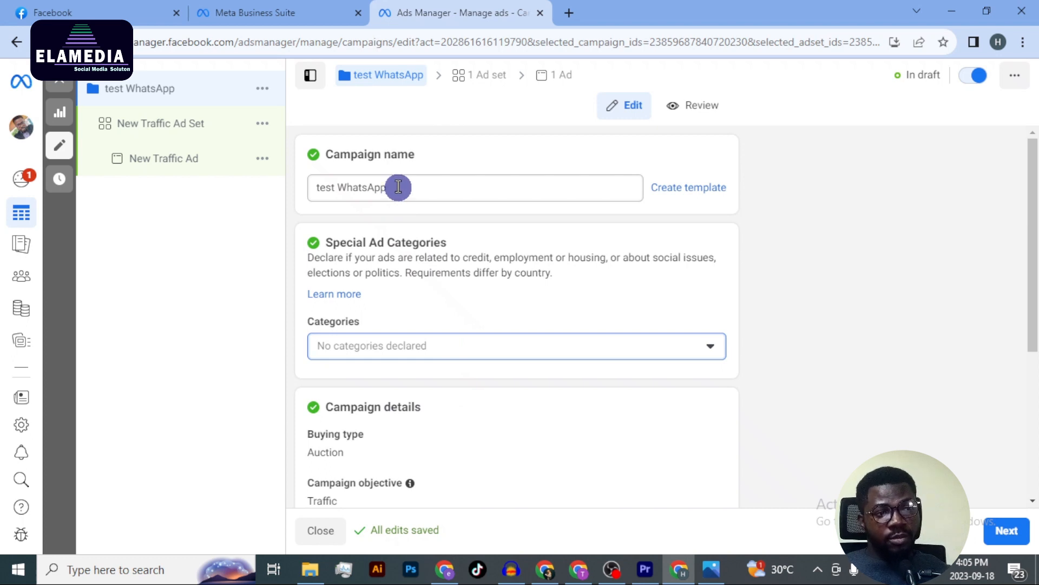
# Turn on Advantage campaign budget and set its daily budget to ₦2,000
pyautogui.scroll(-5, 399, 187)
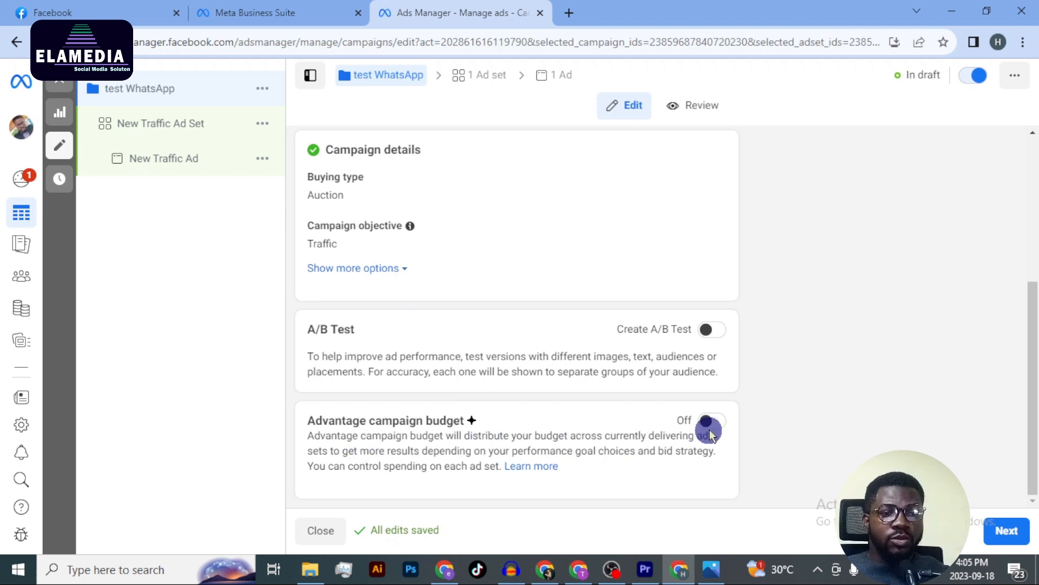
pyautogui.click(712, 422)
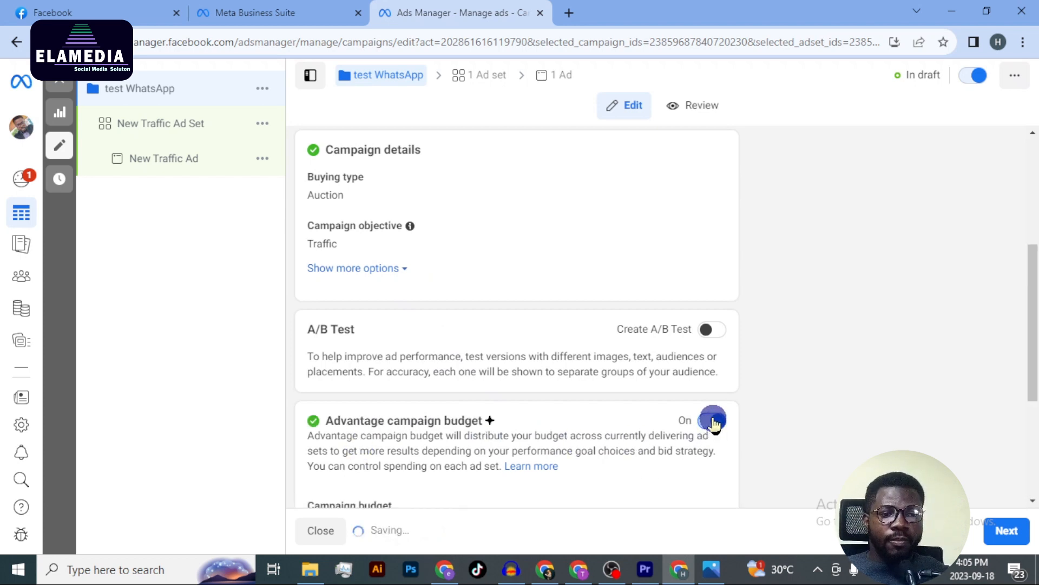
pyautogui.scroll(-4, 634, 422)
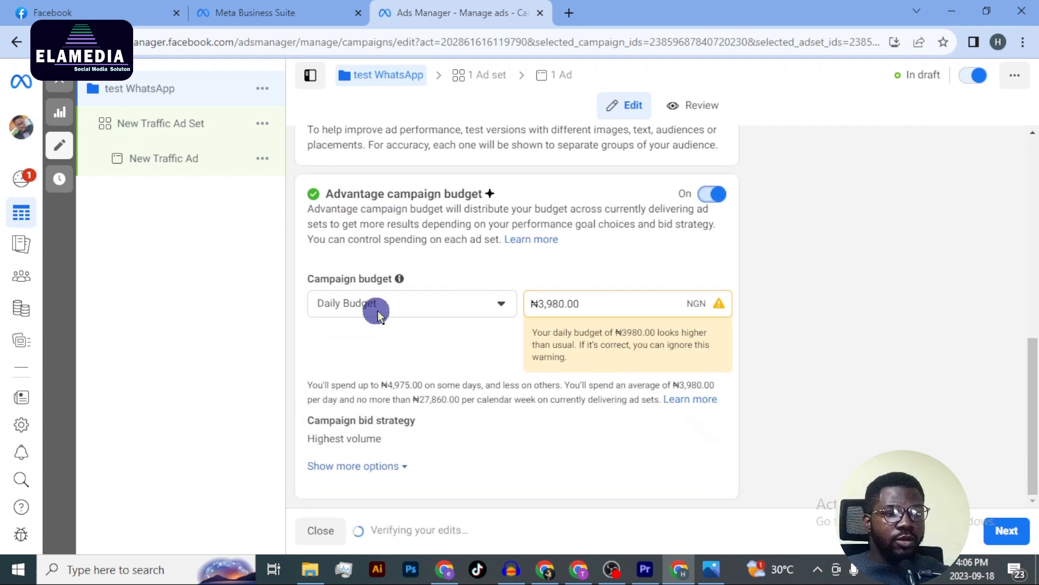
pyautogui.click(498, 303)
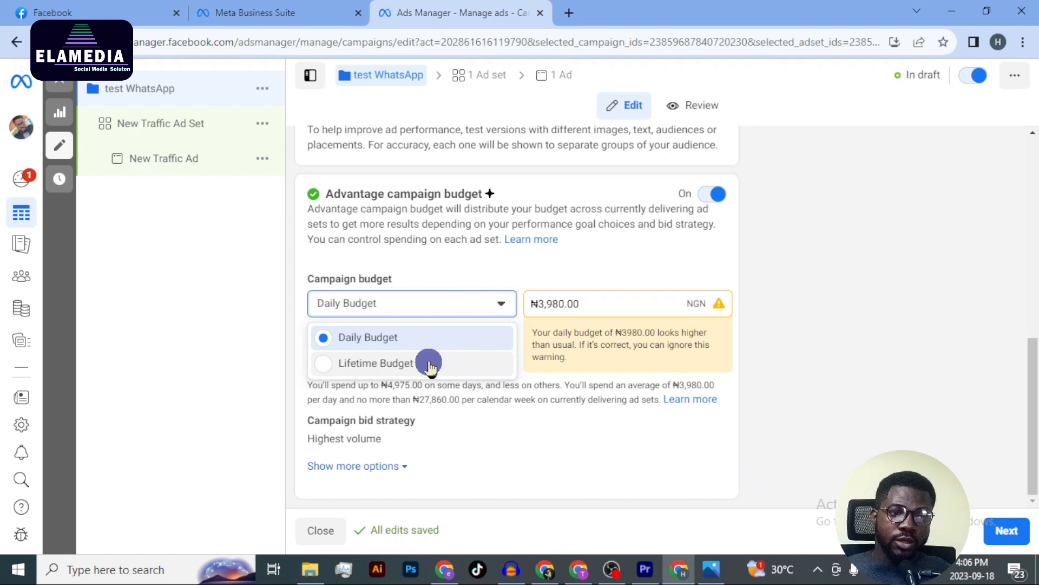
pyautogui.click(599, 306)
pyautogui.moveTo(600, 307); pyautogui.dragTo(522, 323)
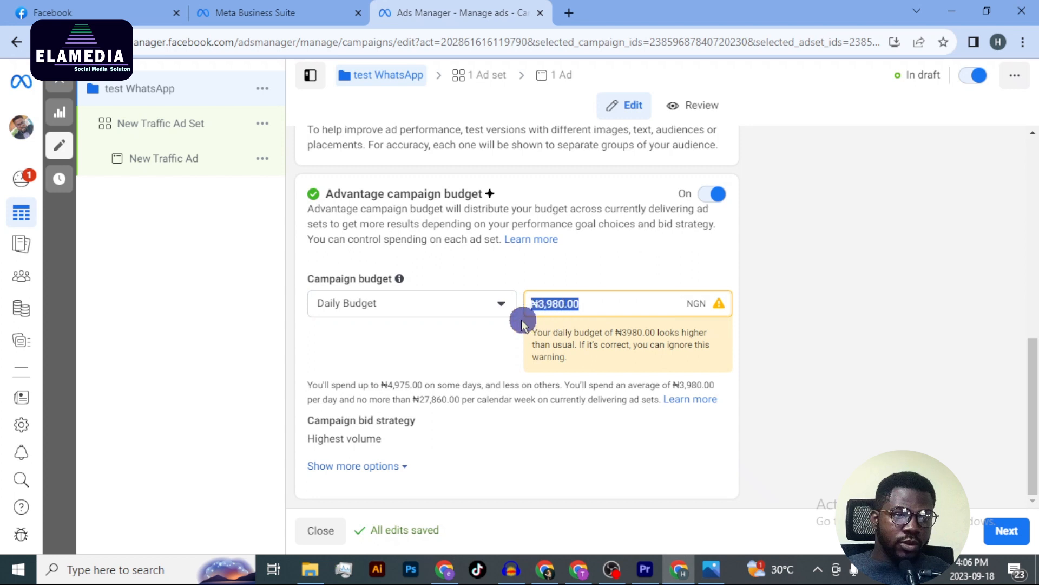
pyautogui.press('BackSpace')
pyautogui.write('2000')
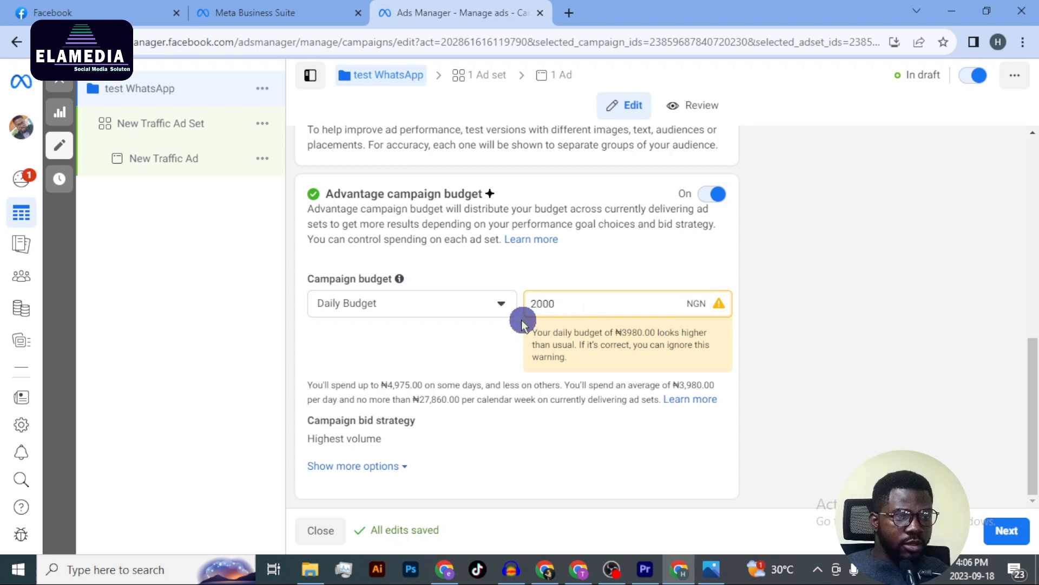
pyautogui.click(422, 342)
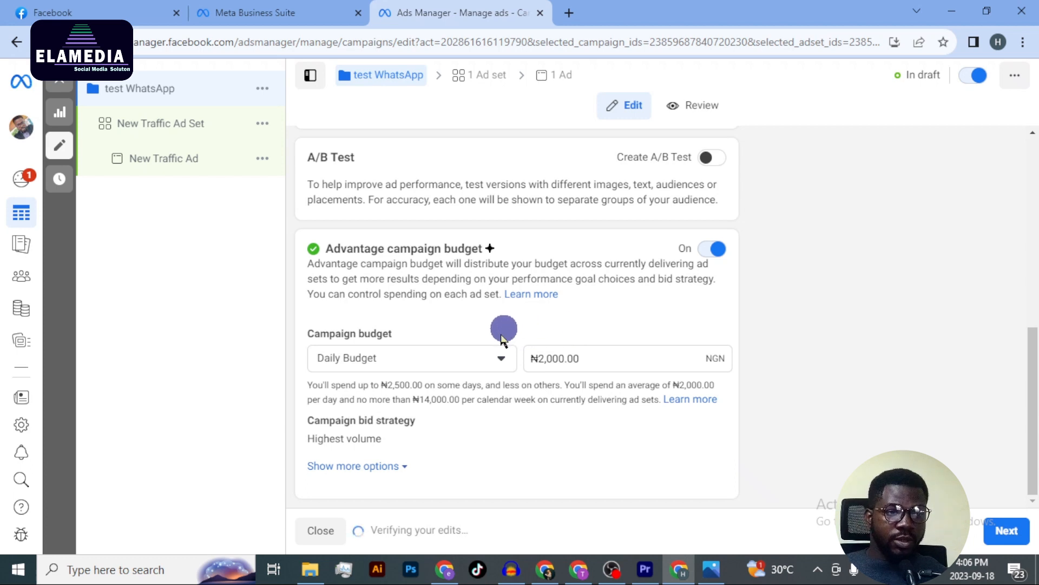
# Try Lifetime Budget as the campaign budget type and return to Daily Budget
pyautogui.click(498, 360)
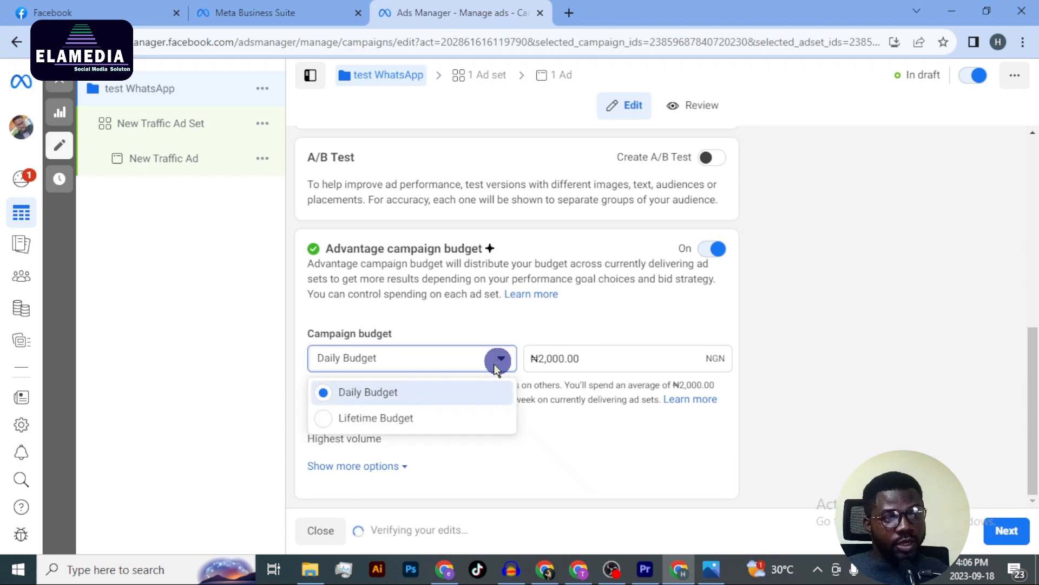
pyautogui.click(457, 419)
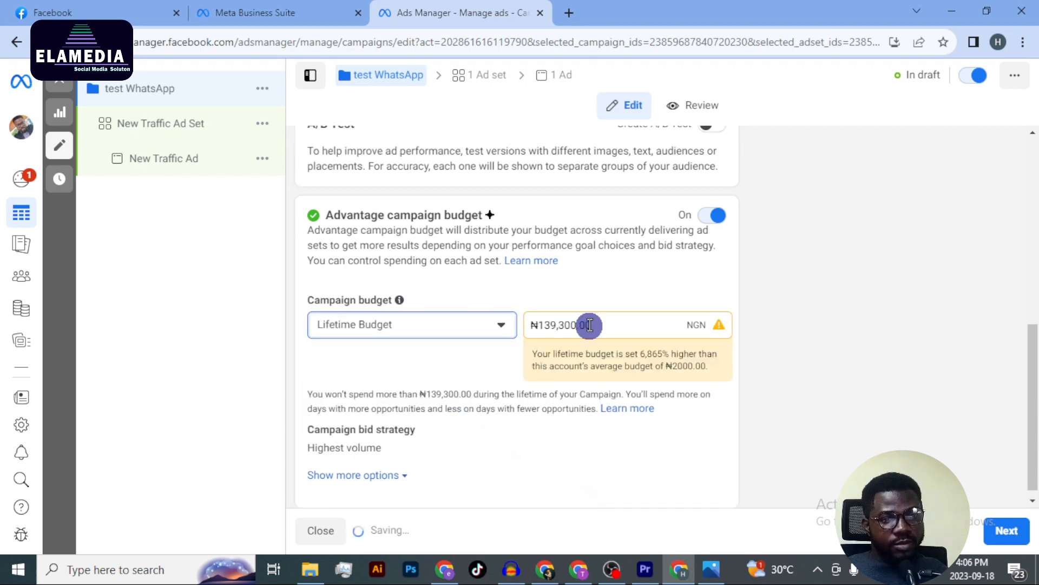
pyautogui.scroll(5, 543, 383)
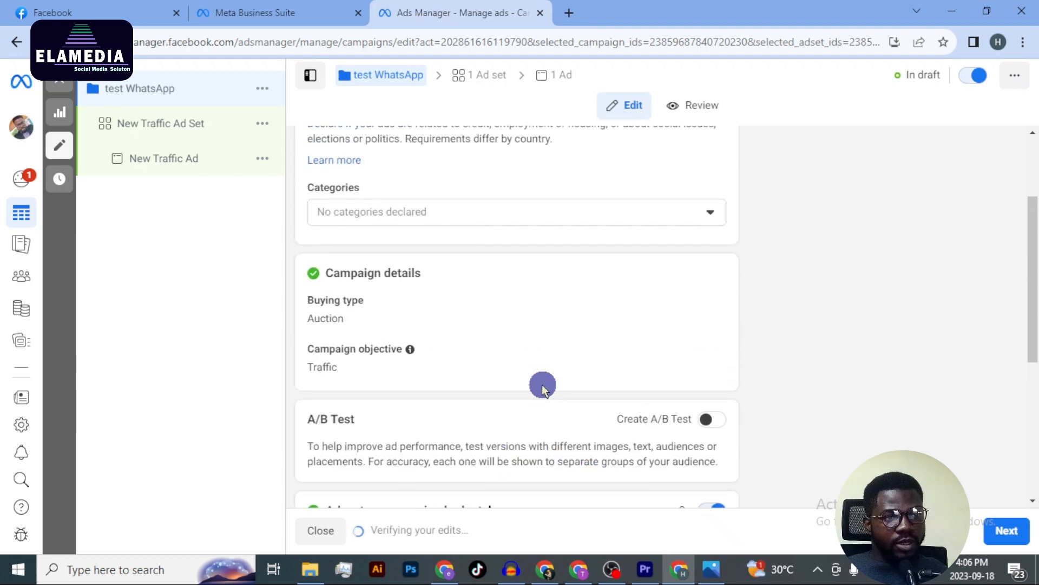
pyautogui.scroll(-4, 541, 383)
pyautogui.scroll(-2, 541, 382)
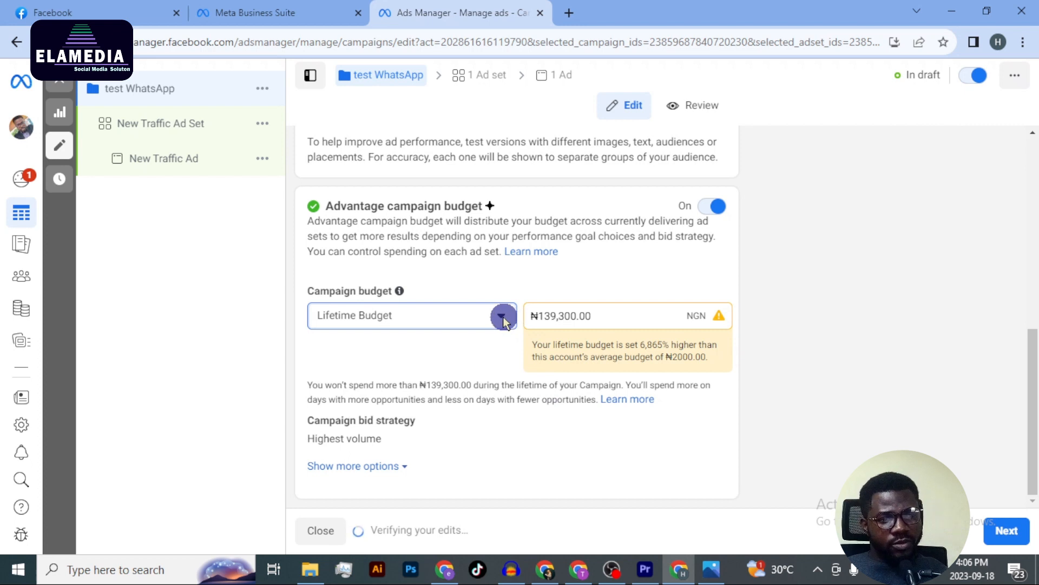
pyautogui.click(502, 319)
pyautogui.click(459, 350)
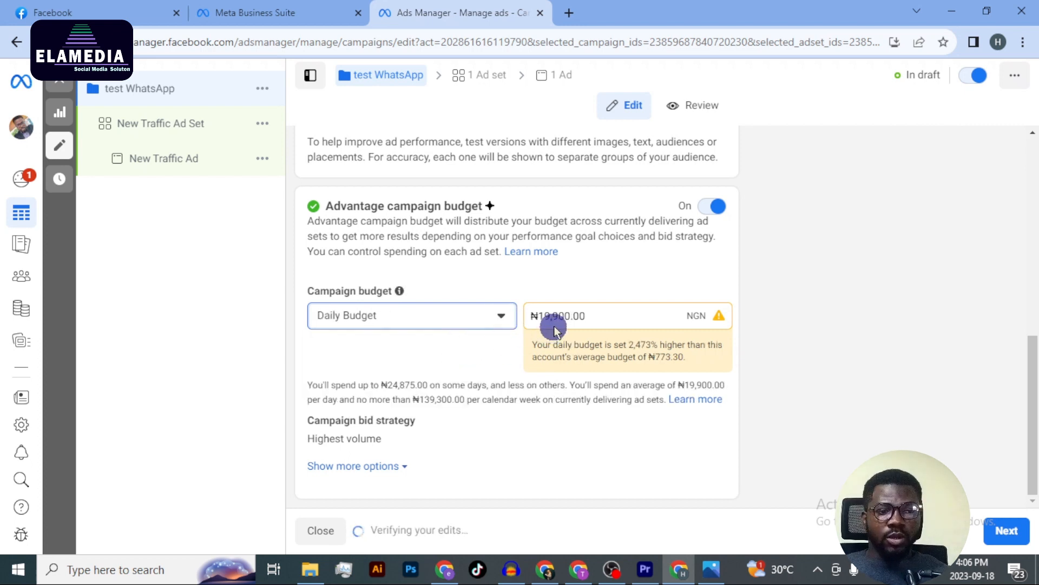
# Re-enter ₦2,000 as the campaign's daily budget amount
pyautogui.click(610, 314)
pyautogui.moveTo(531, 315); pyautogui.dragTo(481, 323)
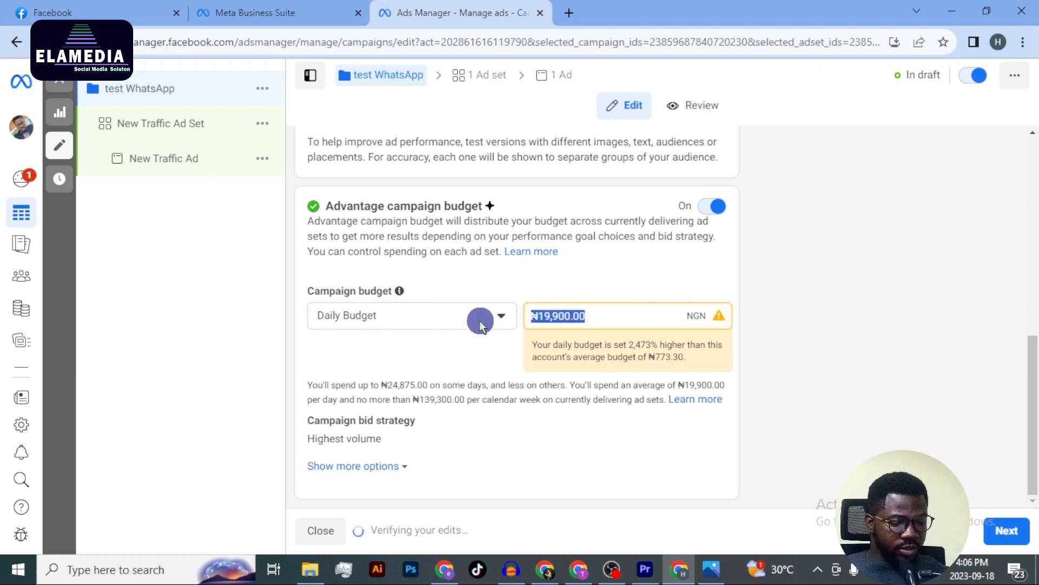
pyautogui.write('2000')
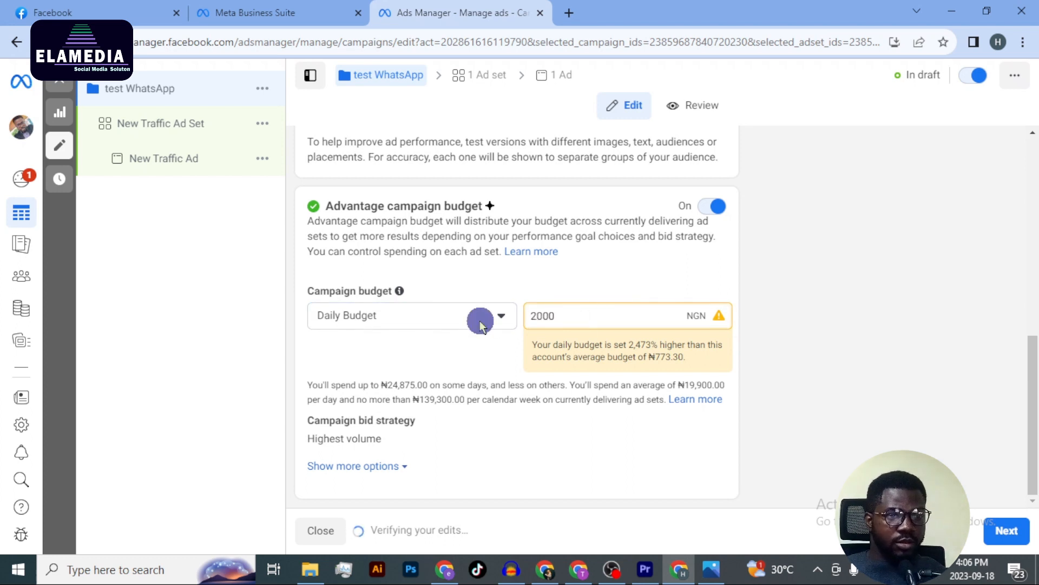
pyautogui.click(818, 282)
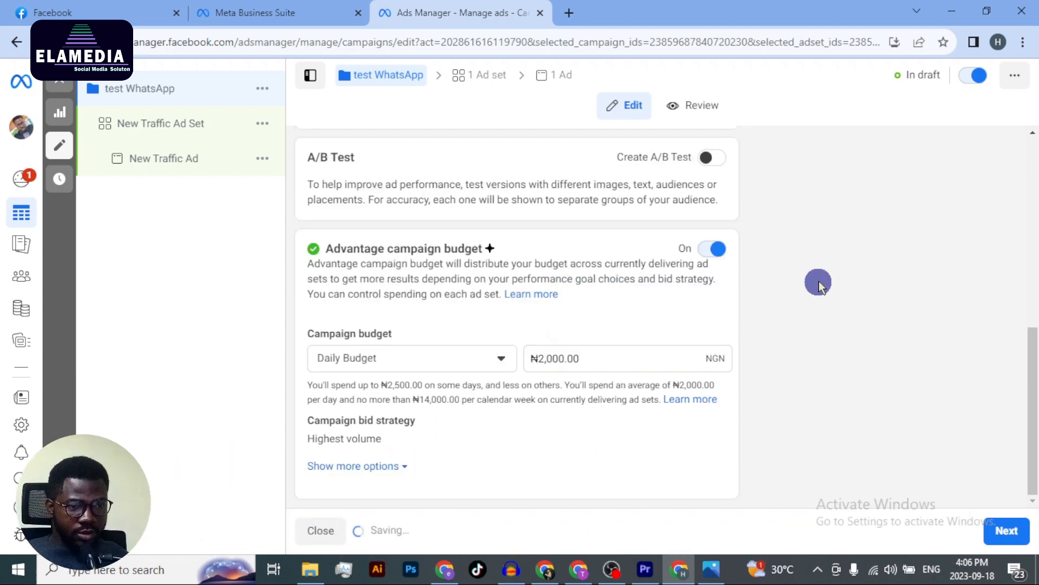
pyautogui.scroll(6, 619, 357)
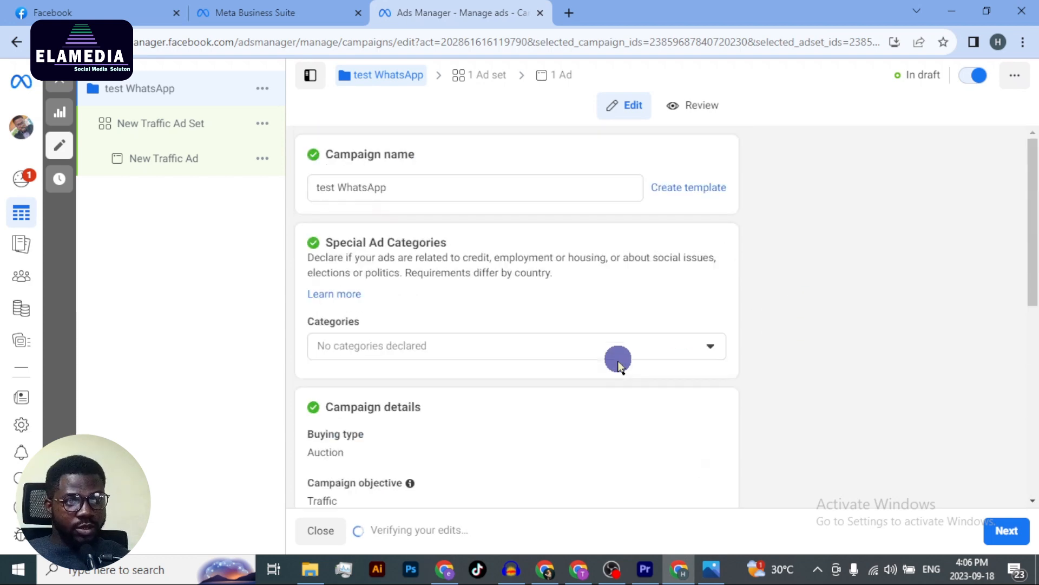
# Open the campaign's ad set and rename it "test WhatsApp Ad Set"
pyautogui.scroll(-6, 619, 361)
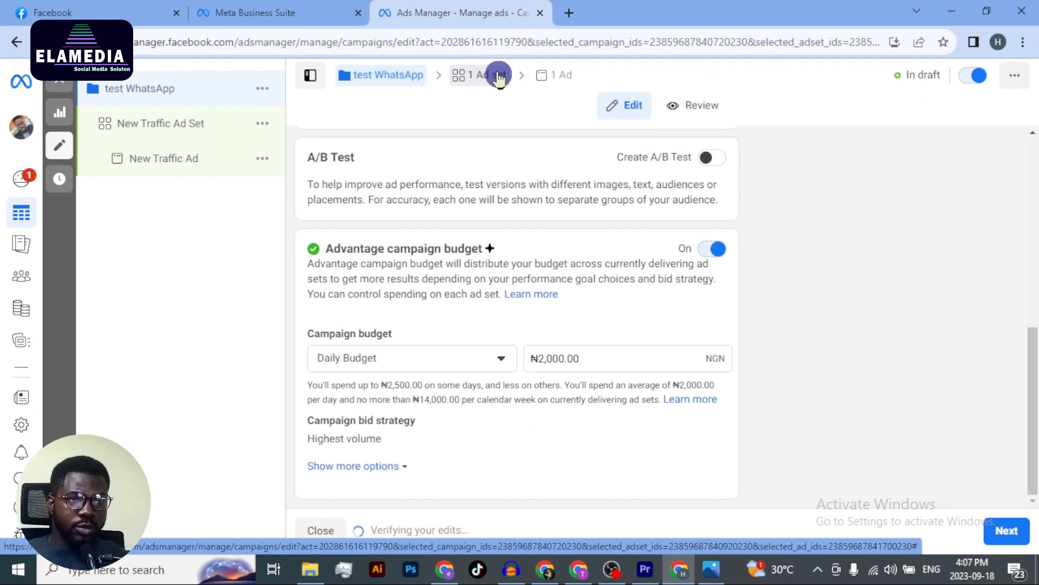
pyautogui.click(498, 76)
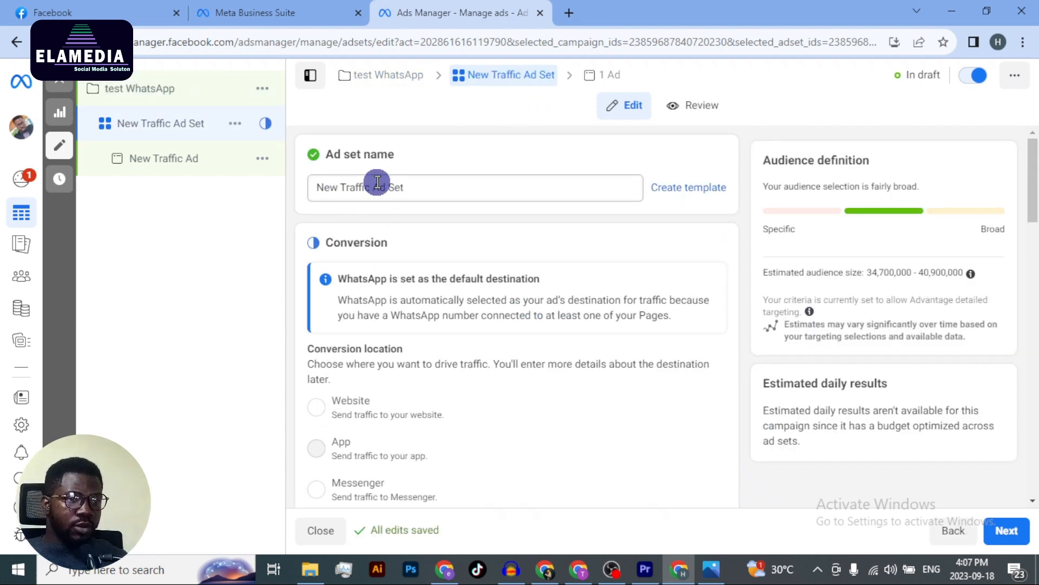
pyautogui.moveTo(369, 187); pyautogui.dragTo(252, 187)
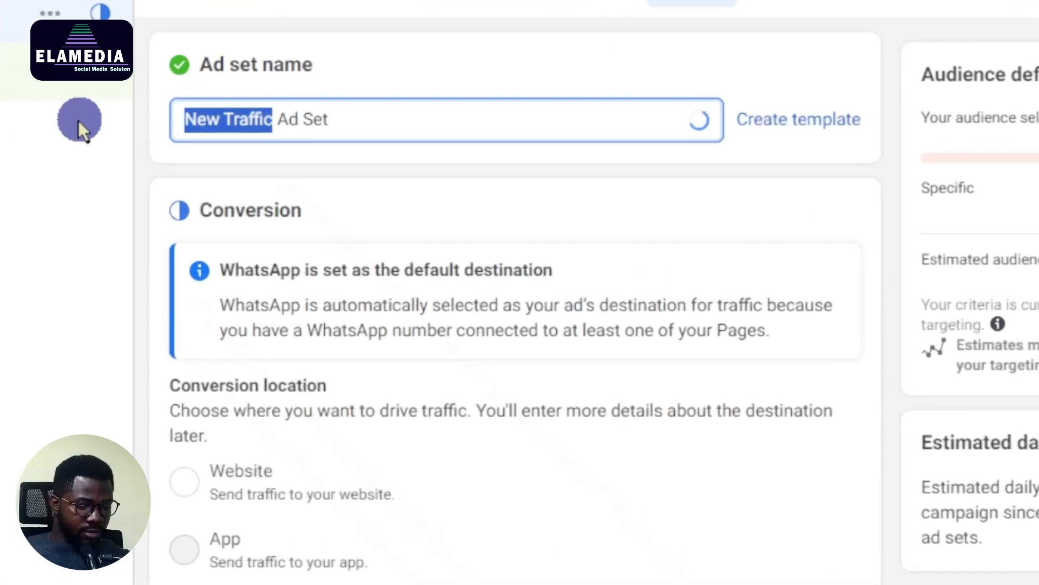
pyautogui.write('test whatsa')
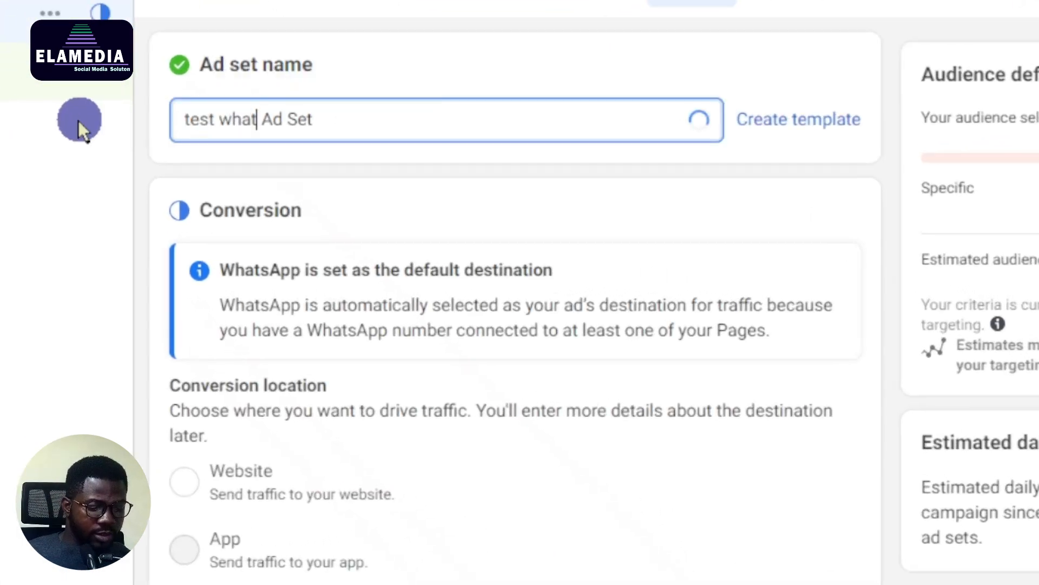
pyautogui.write('pp')
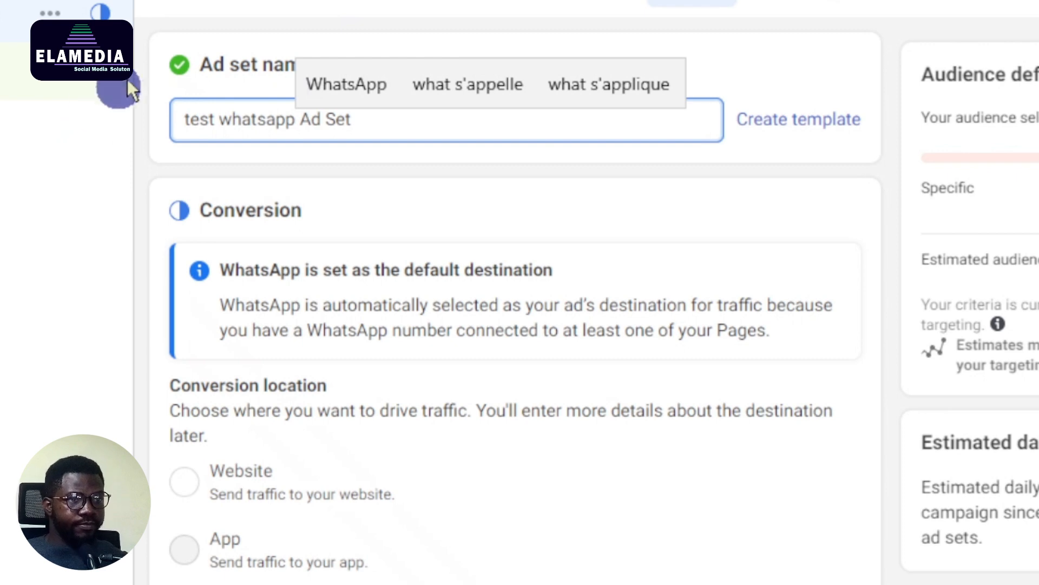
pyautogui.click(312, 86)
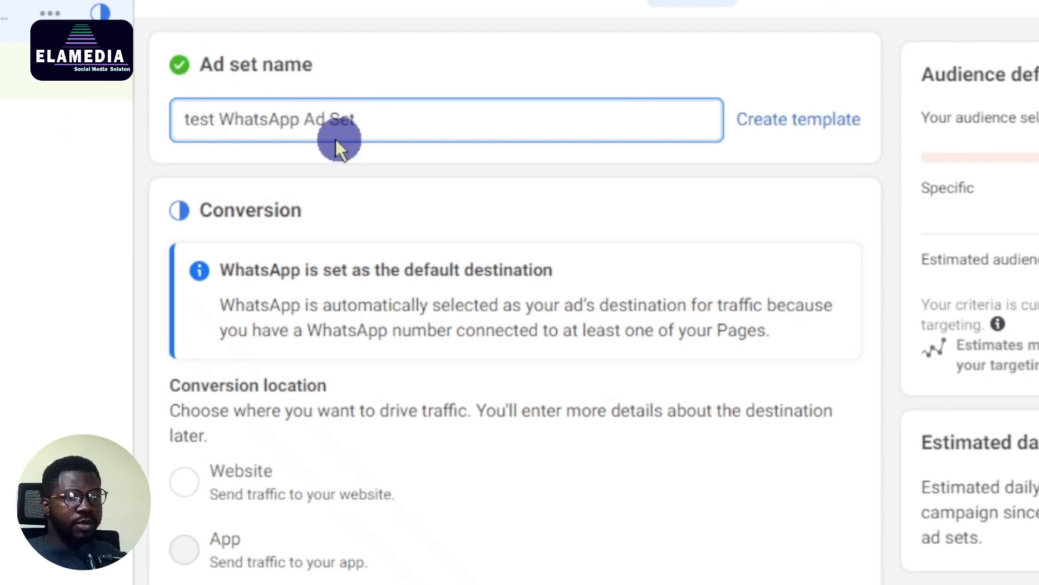
pyautogui.click(373, 158)
pyautogui.click(98, 181)
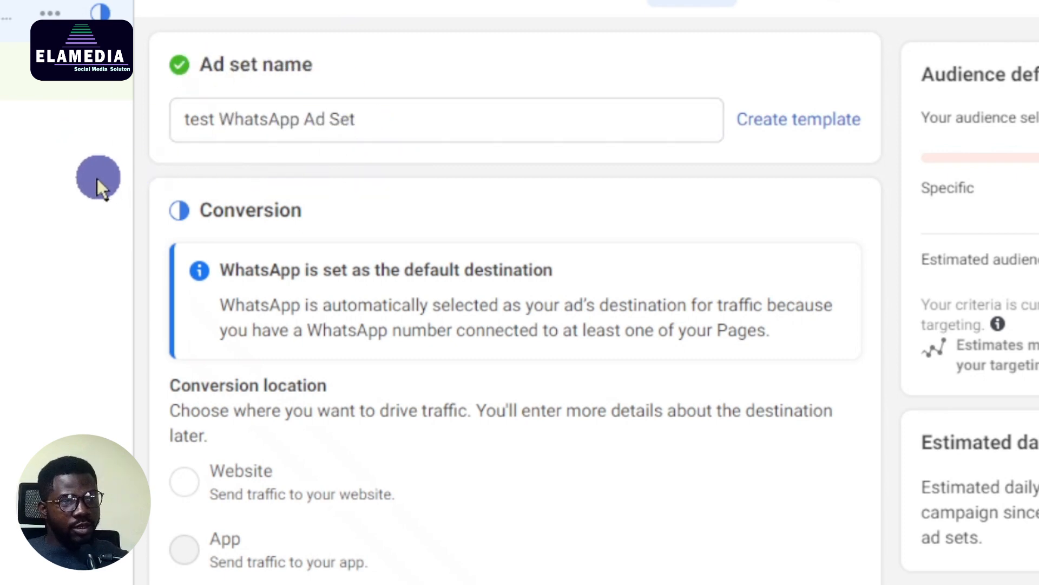
# Review the conversion locations, try Messenger as the traffic destination and return to WhatsApp
pyautogui.scroll(-5, 409, 231)
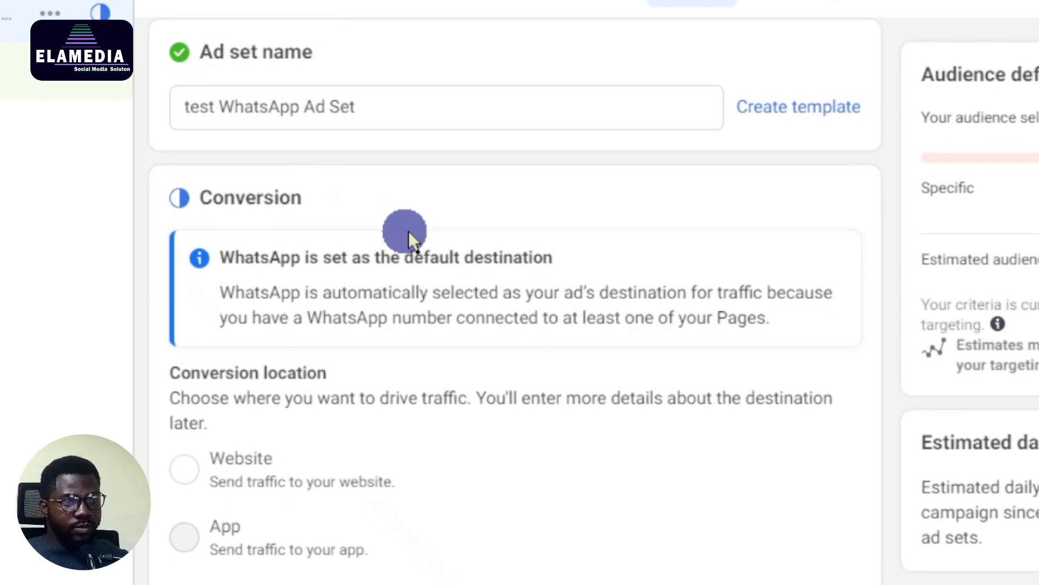
pyautogui.scroll(5, 409, 238)
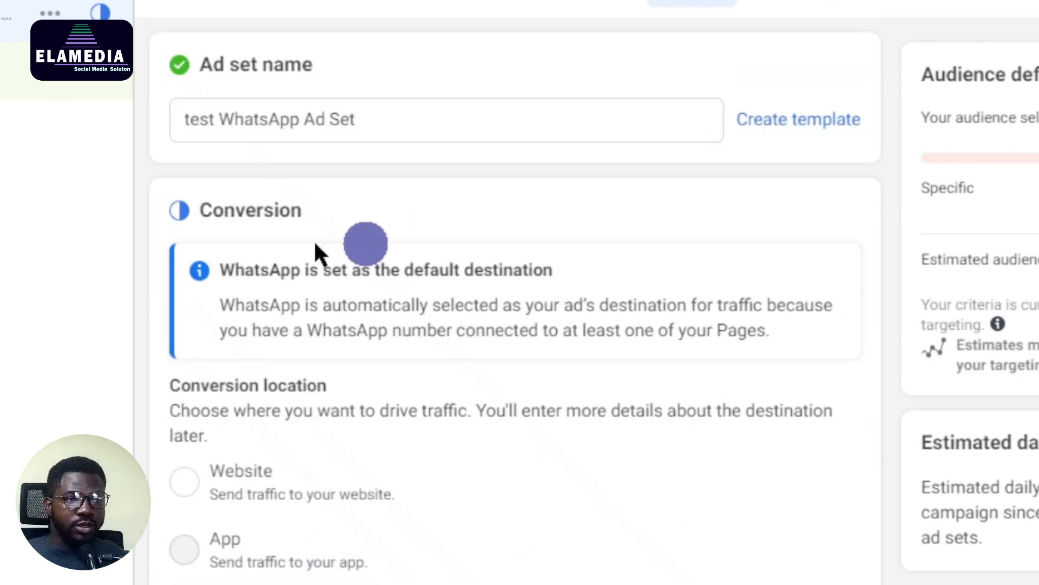
pyautogui.scroll(-5, 528, 313)
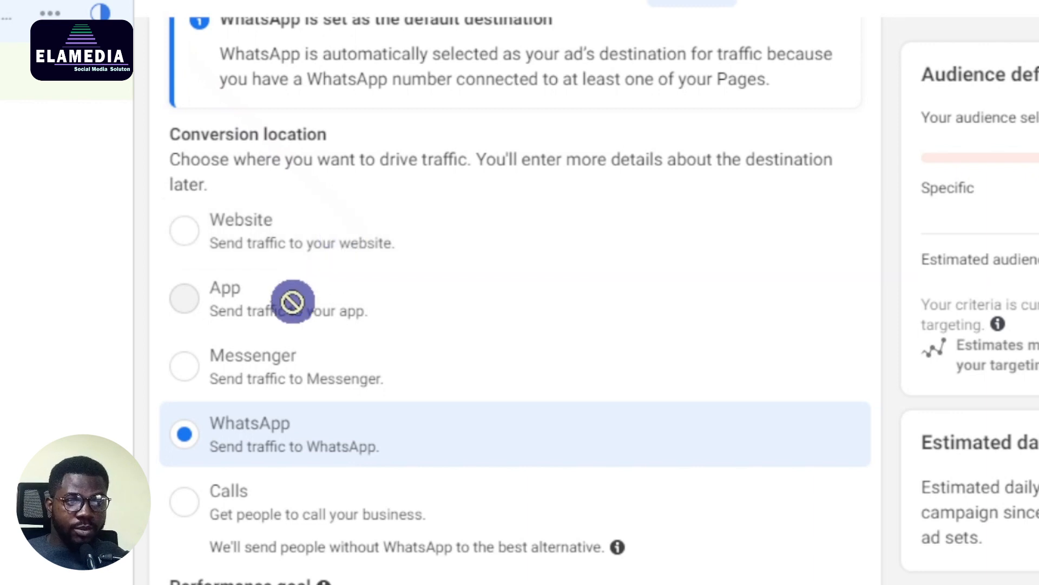
pyautogui.moveTo(293, 302)
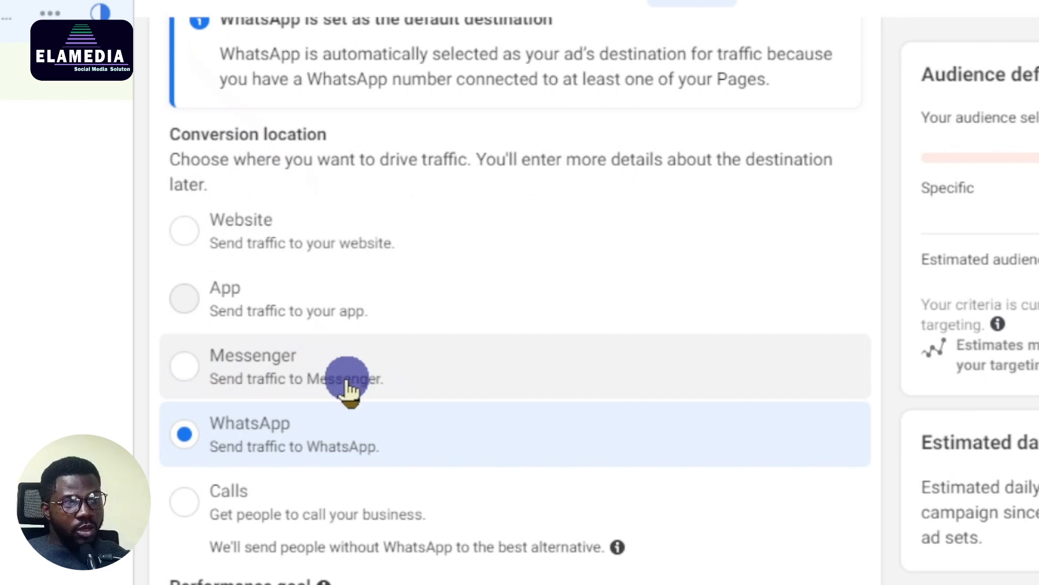
pyautogui.scroll(-5, 347, 387)
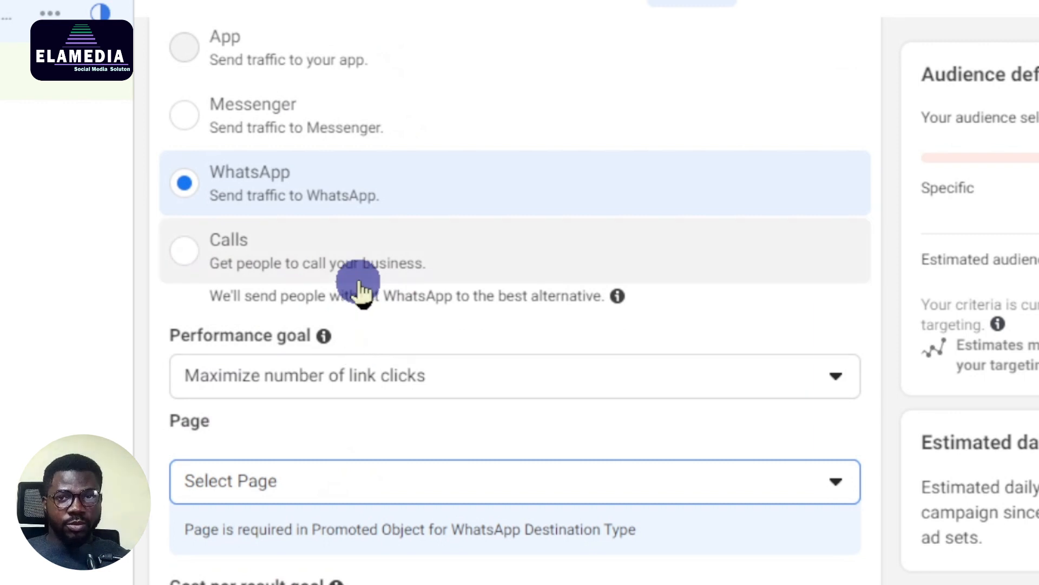
pyautogui.scroll(5, 346, 279)
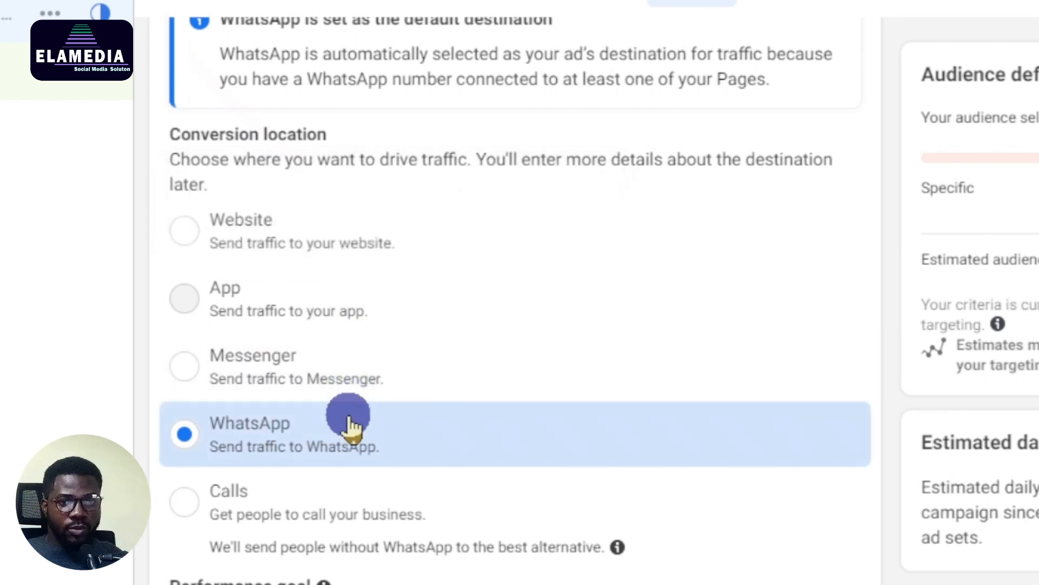
pyautogui.click(309, 341)
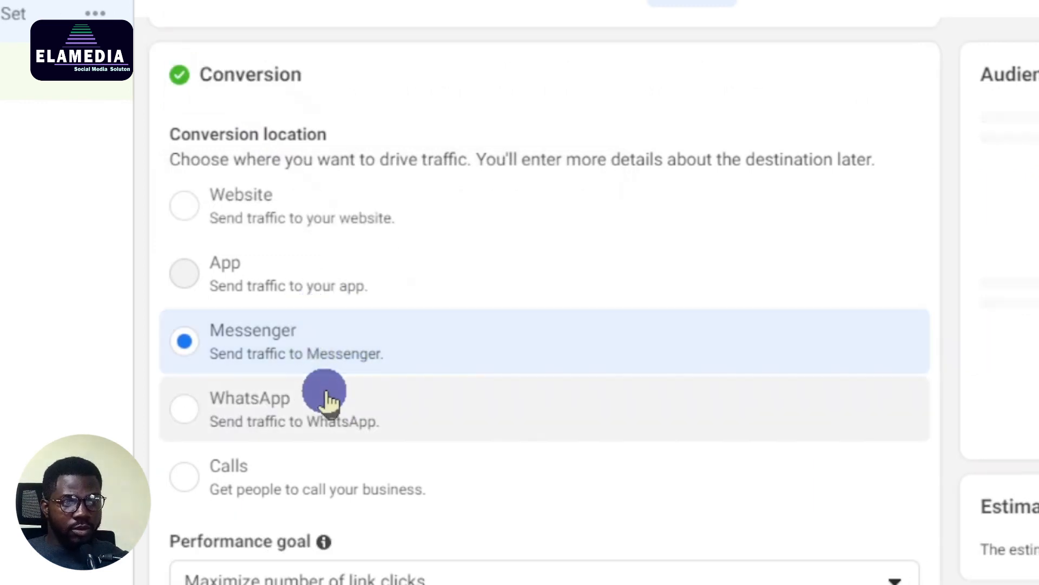
pyautogui.scroll(-6, 326, 394)
pyautogui.scroll(4, 326, 389)
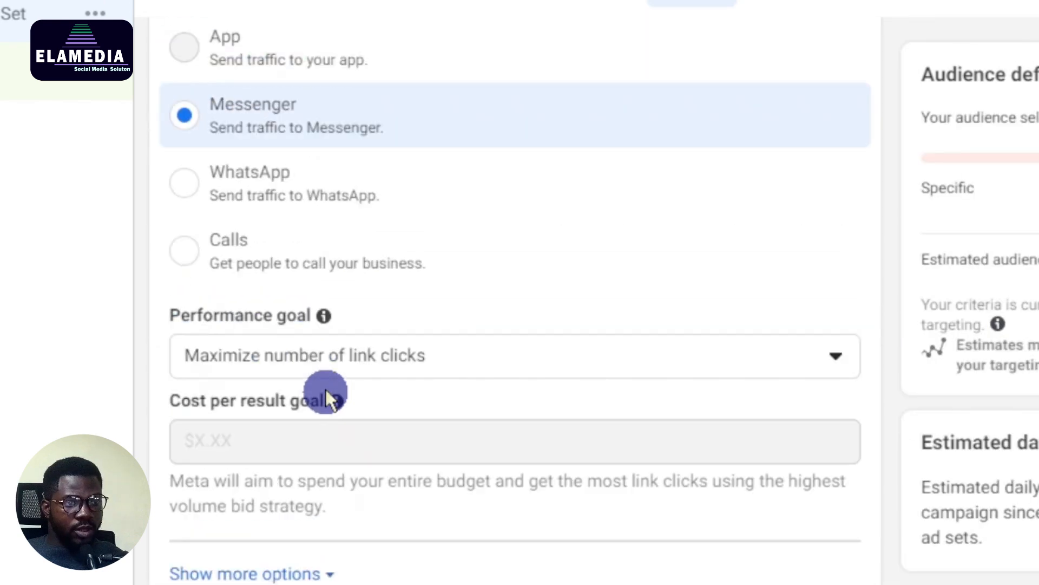
pyautogui.scroll(4, 325, 395)
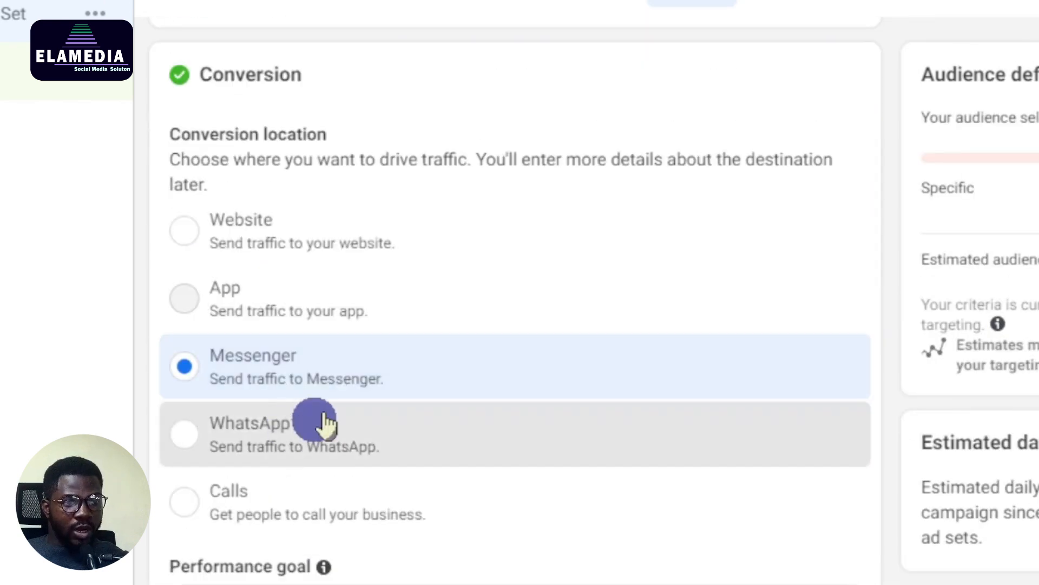
pyautogui.click(347, 405)
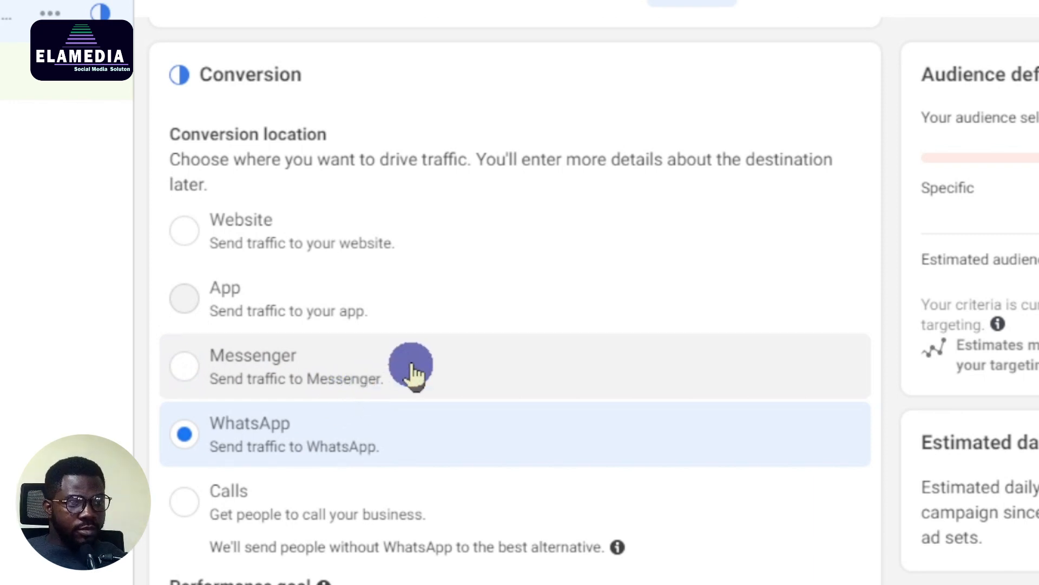
# Check the performance goal options for the WhatsApp ad set, keeping Maximize number of link clicks
pyautogui.scroll(-4, 409, 373)
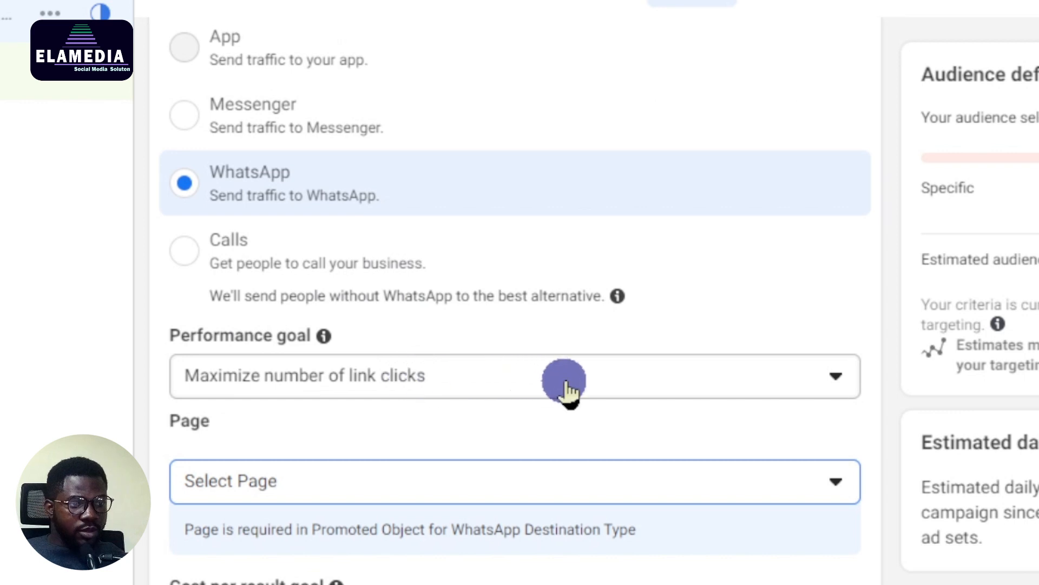
pyautogui.click(510, 379)
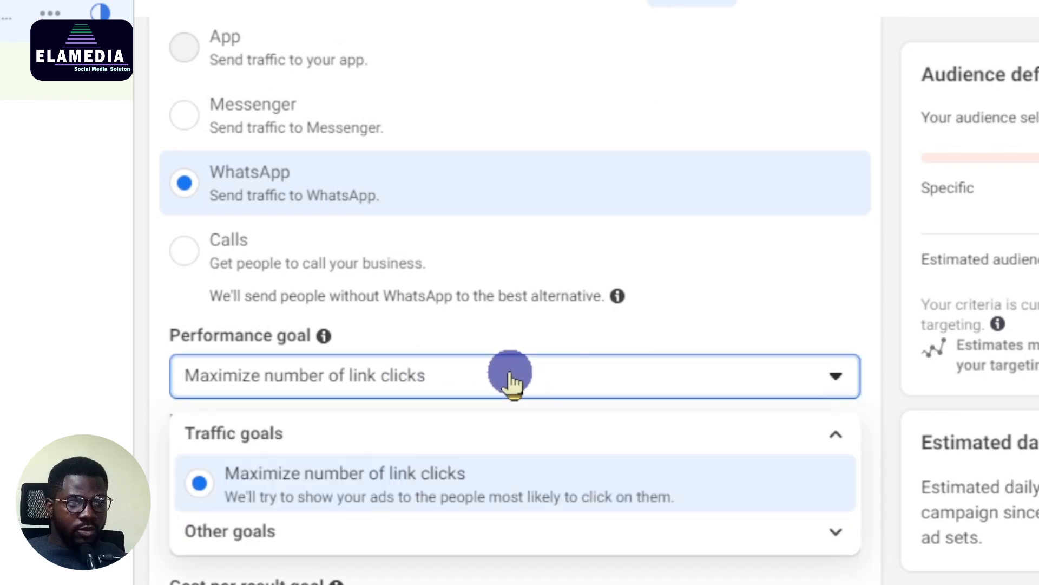
pyautogui.scroll(-4, 530, 466)
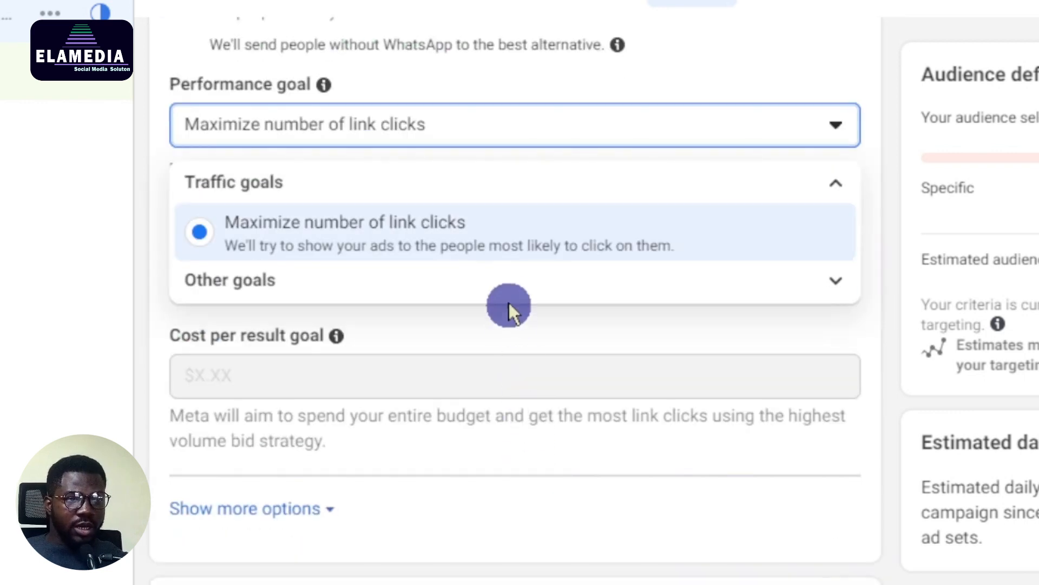
pyautogui.click(515, 253)
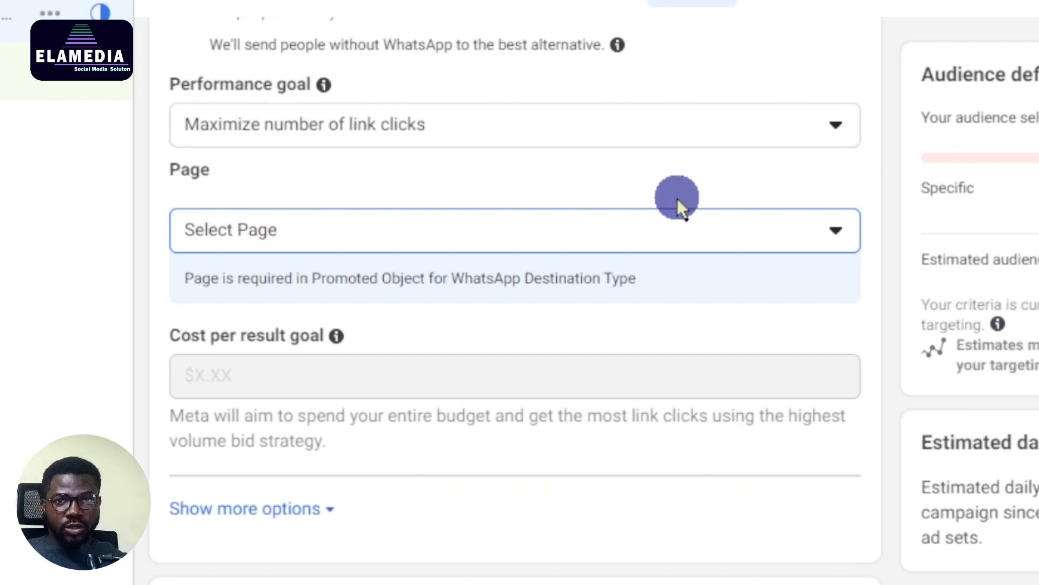
# Select the personal Page El_Elamedia as the Page for the WhatsApp conversion location
pyautogui.click(506, 225)
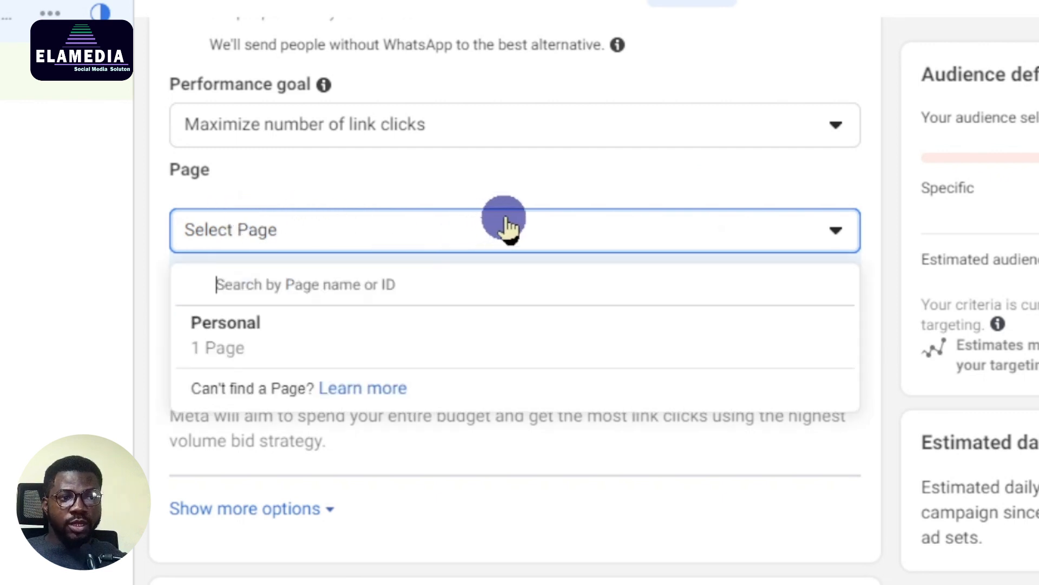
pyautogui.click(439, 353)
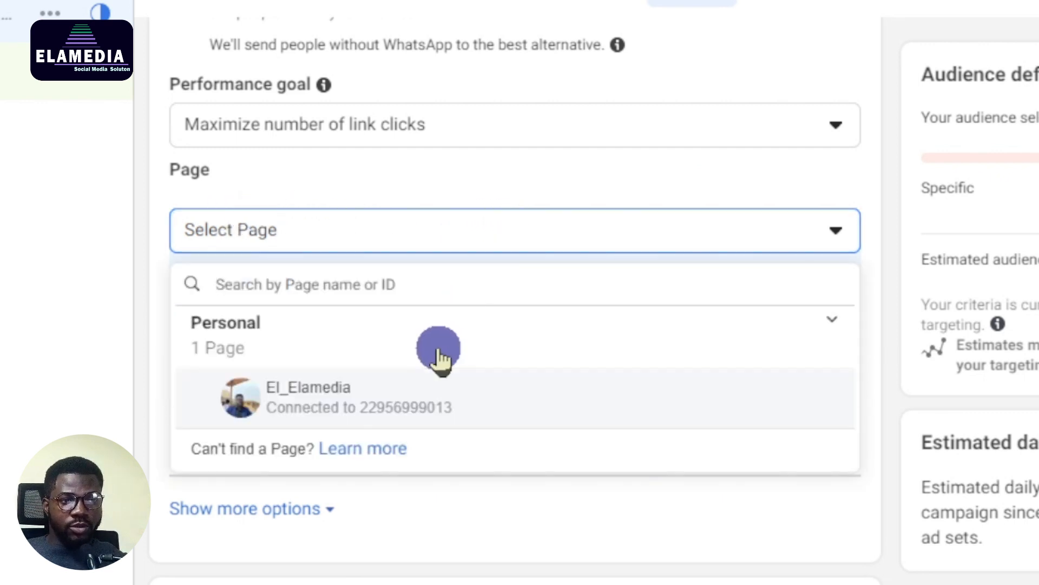
pyautogui.click(385, 400)
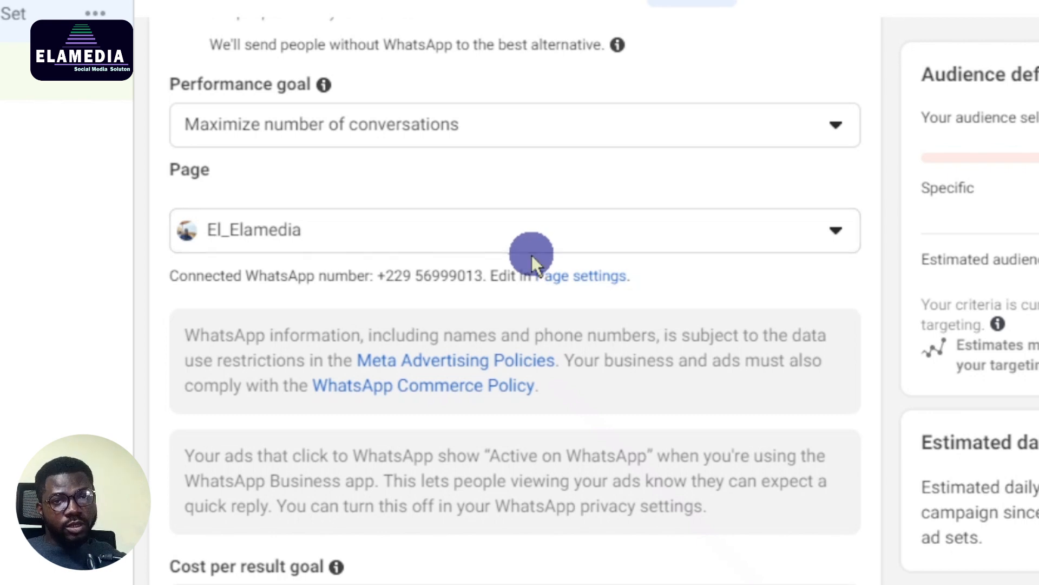
# Set the ad set's start date to September 19, 2023 in the budget and schedule settings
pyautogui.scroll(-8, 533, 258)
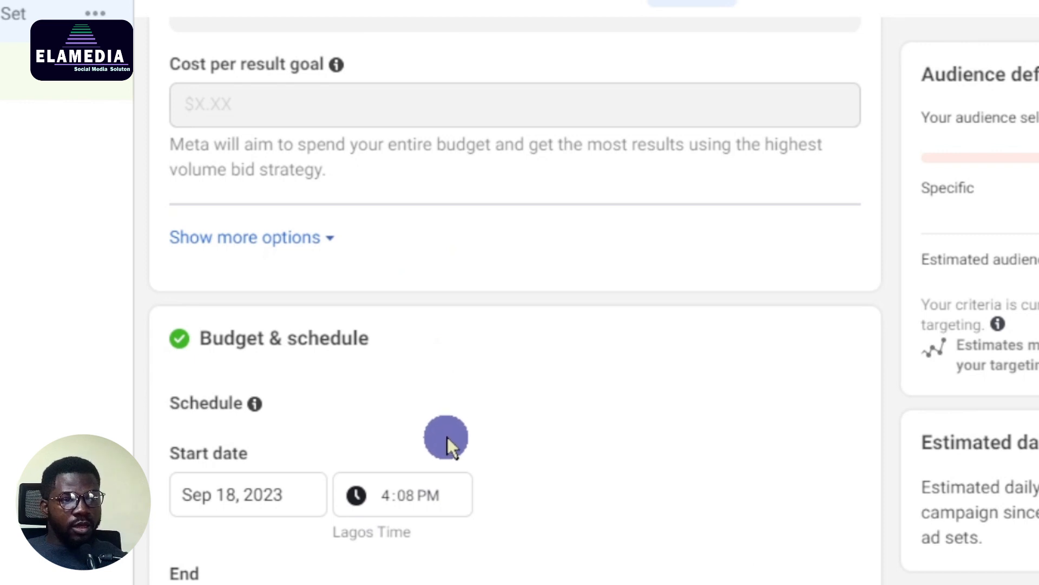
pyautogui.scroll(-4, 447, 436)
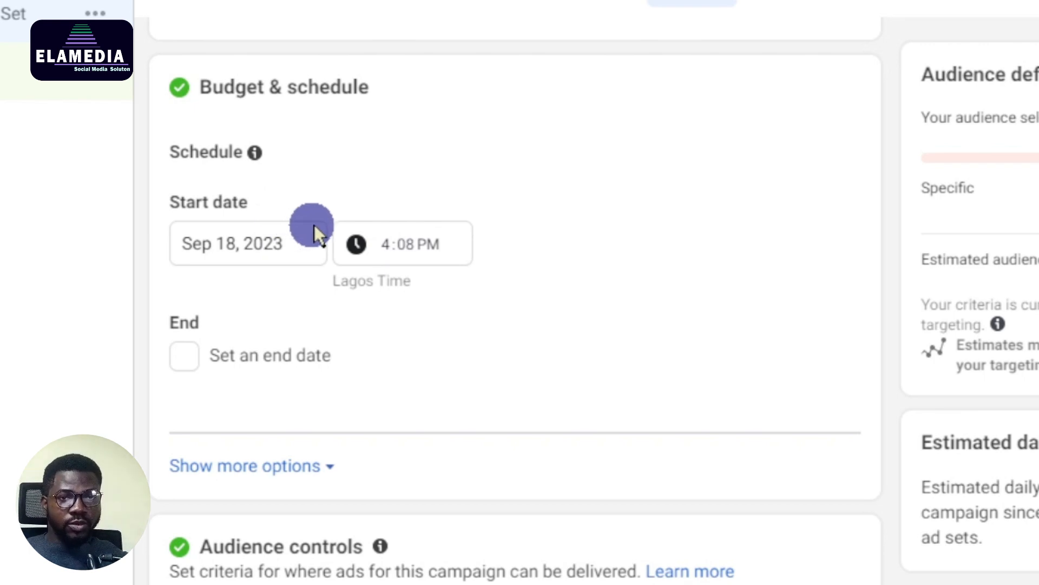
pyautogui.click(307, 249)
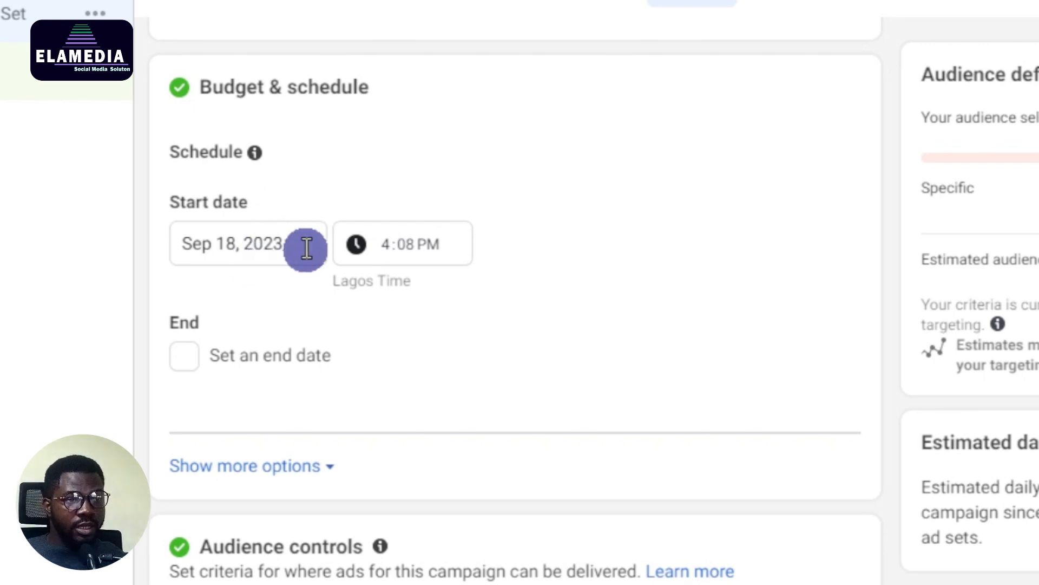
pyautogui.click(307, 249)
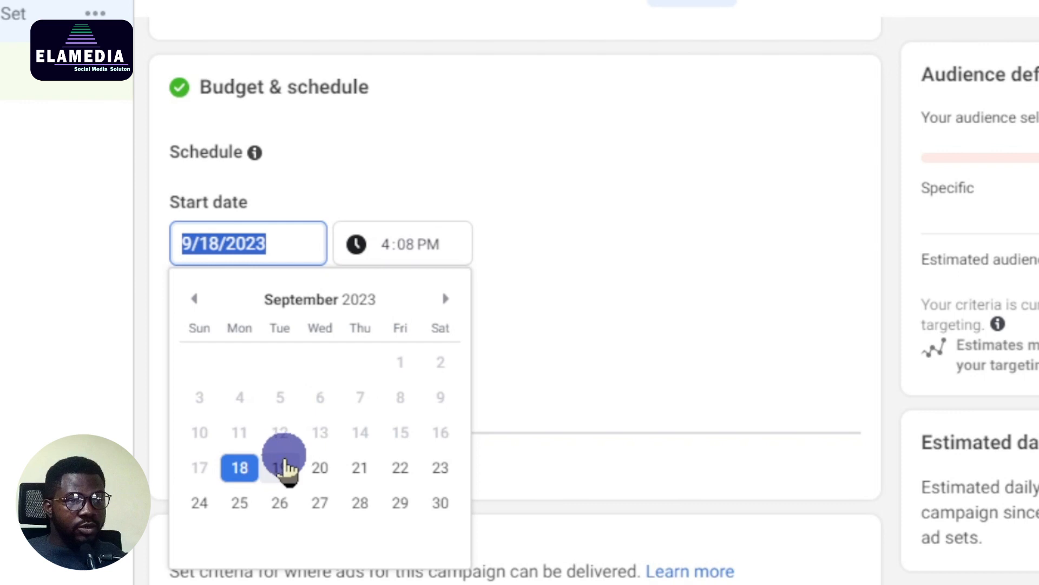
pyautogui.click(626, 232)
pyautogui.click(278, 243)
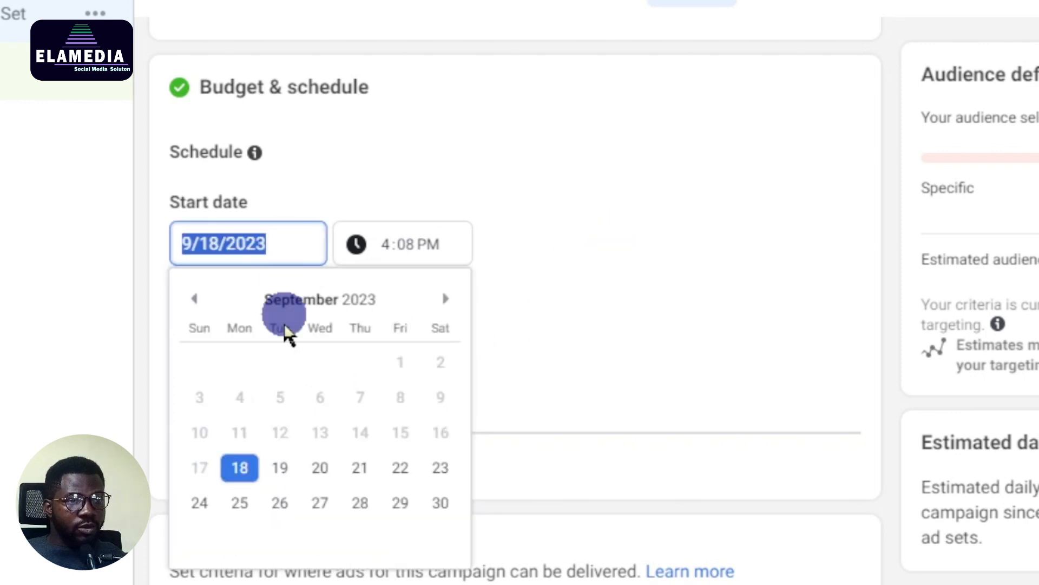
pyautogui.click(280, 469)
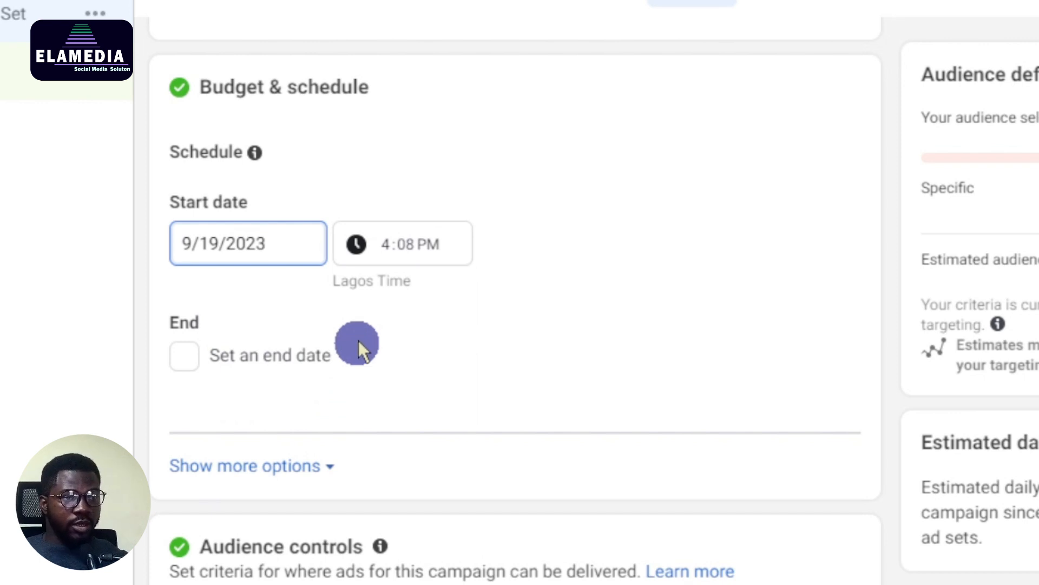
# Set the ad set's start date to September 22, 2023 and enable an end date of September 24, 2023
pyautogui.click(280, 240)
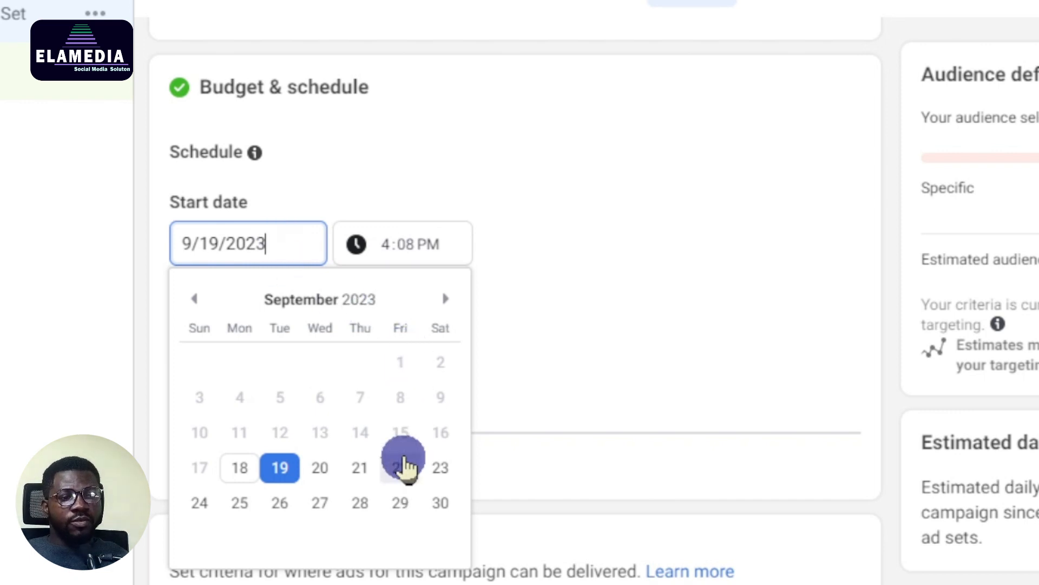
pyautogui.click(404, 460)
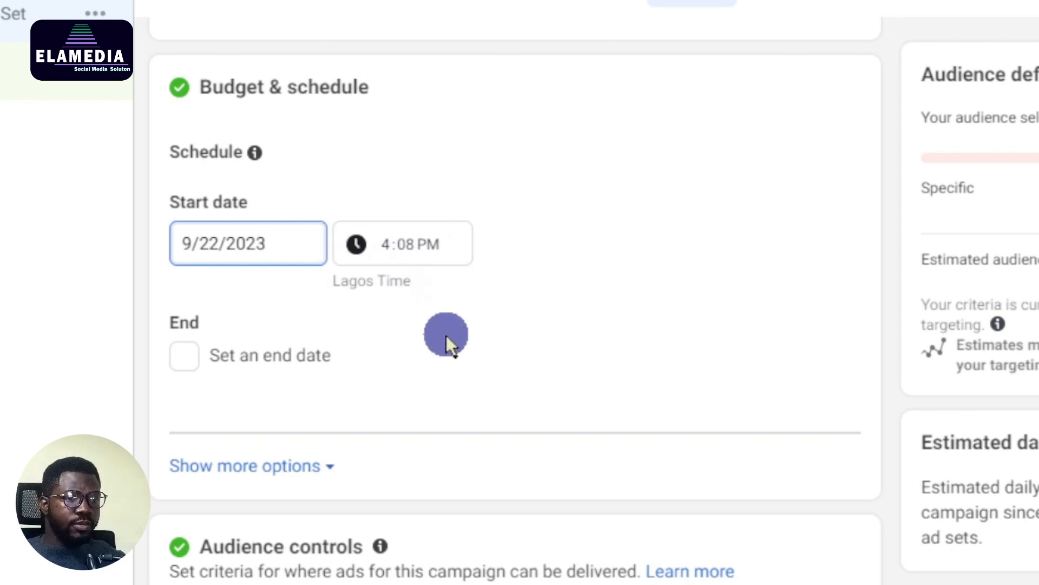
pyautogui.click(195, 364)
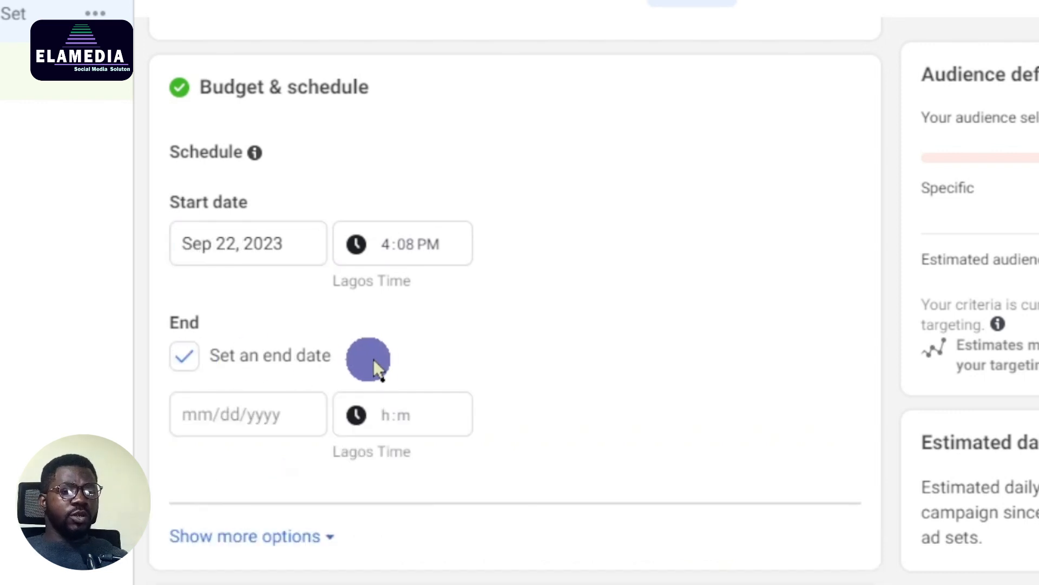
pyautogui.click(276, 421)
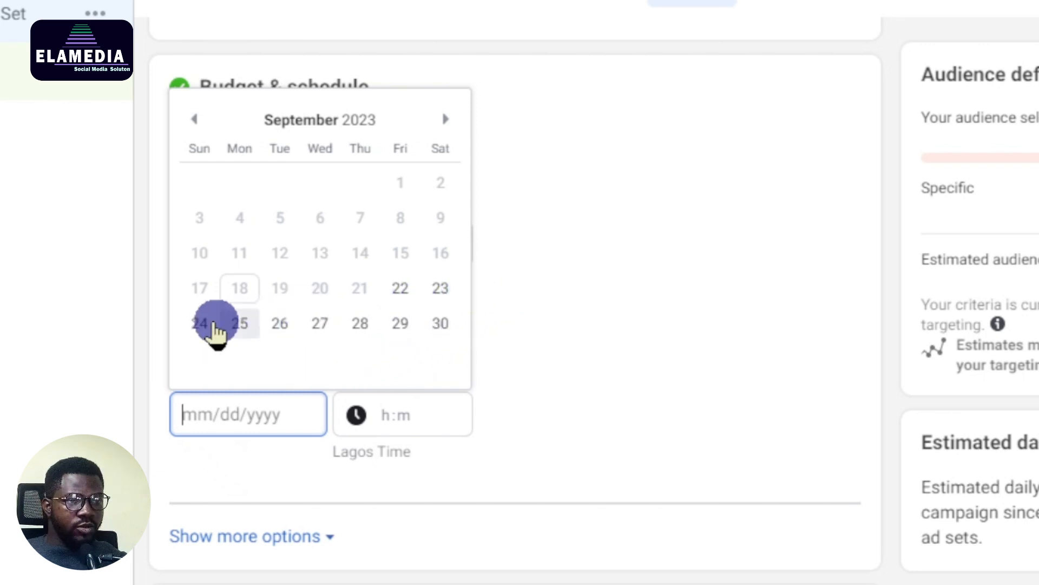
pyautogui.click(201, 324)
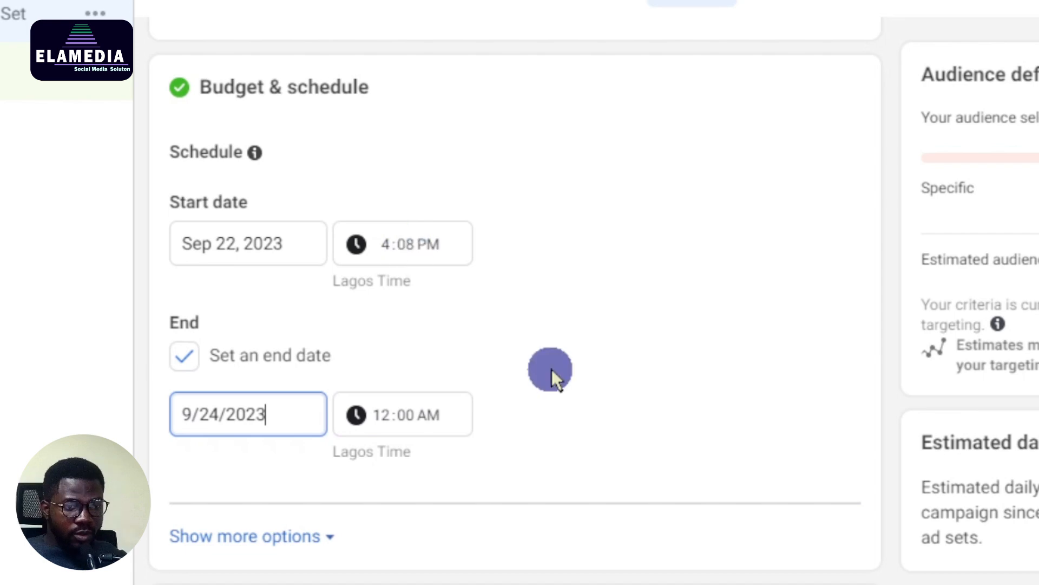
# Edit the locations in the ad set's audience controls and remove Nigeria from the targeted locations
pyautogui.scroll(-8, 551, 370)
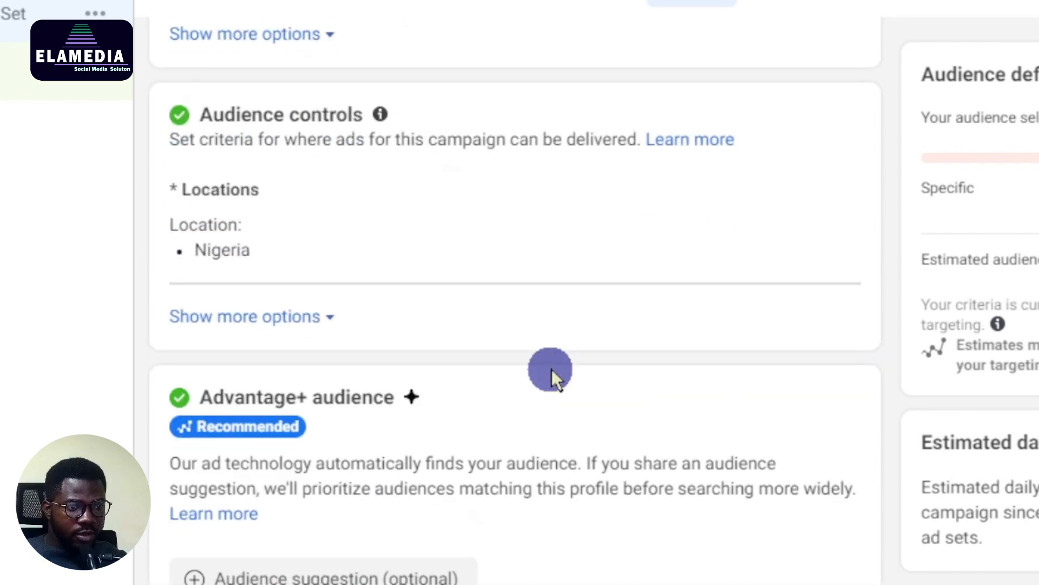
pyautogui.moveTo(671, 219)
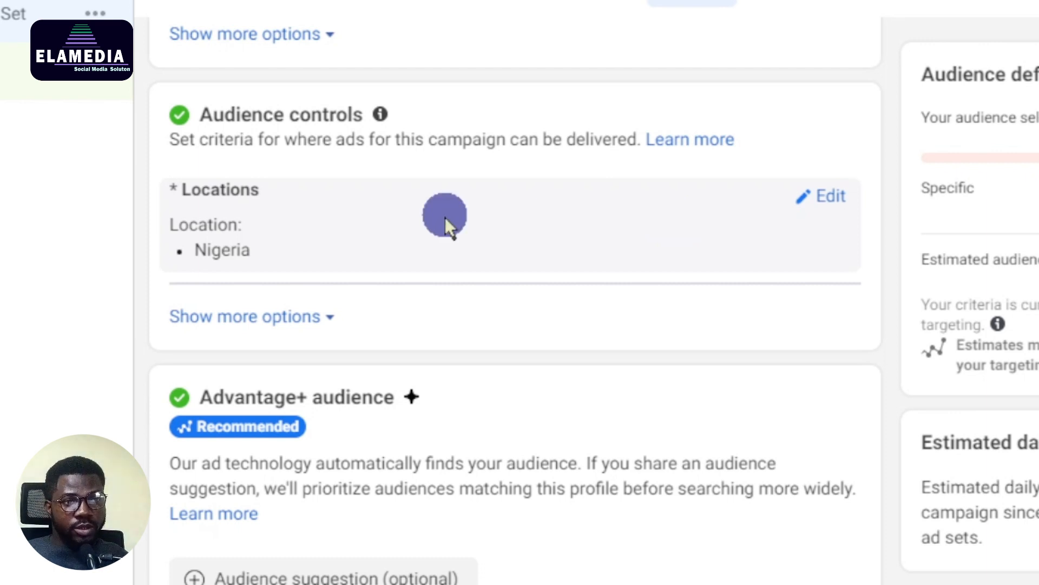
pyautogui.click(831, 200)
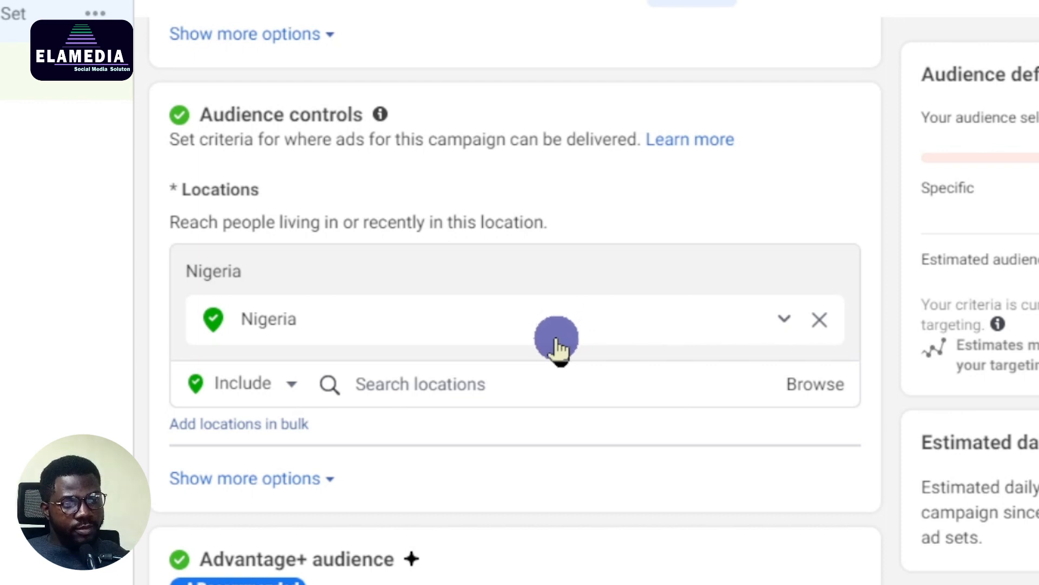
pyautogui.click(820, 324)
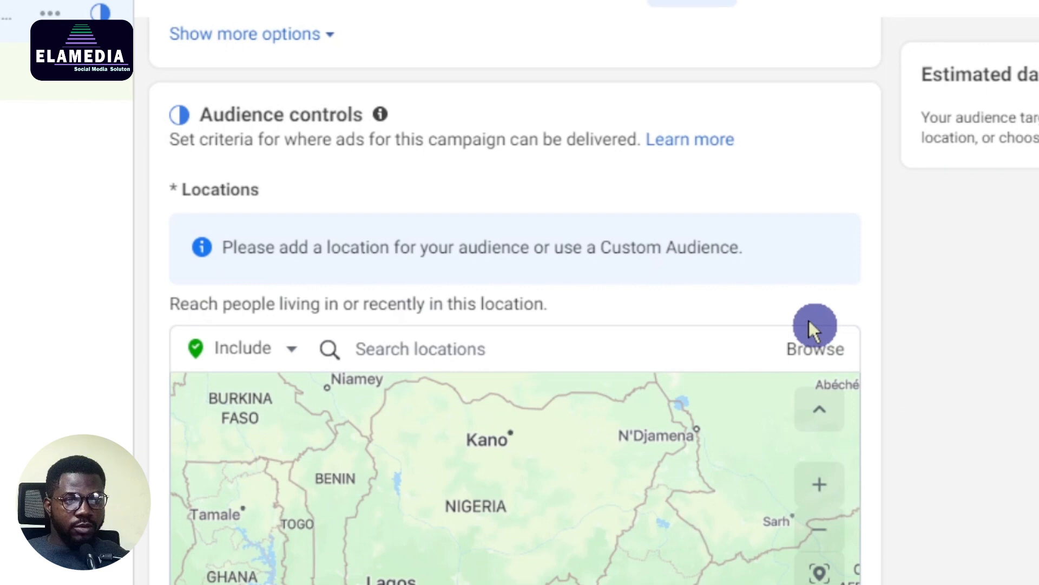
# Search the locations for "lagos" and include the city of Lagos, Lagos State, Nigeria
pyautogui.click(423, 336)
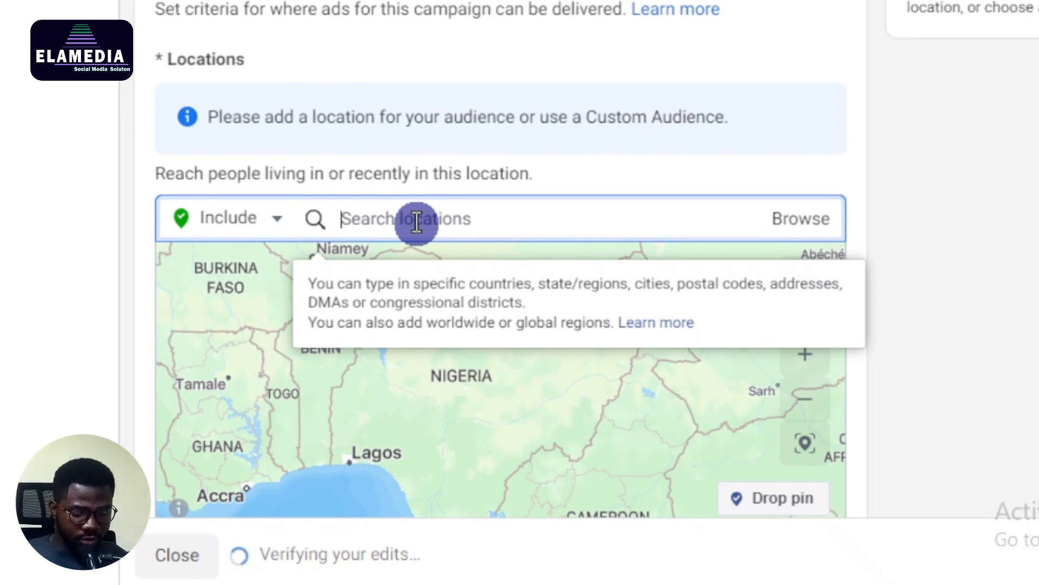
pyautogui.write('lagos')
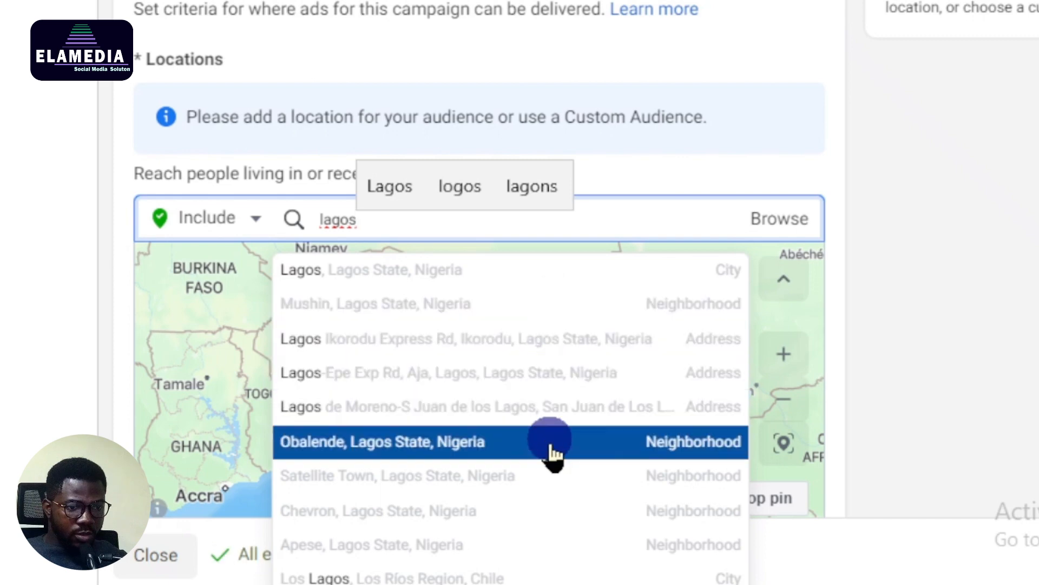
pyautogui.click(522, 287)
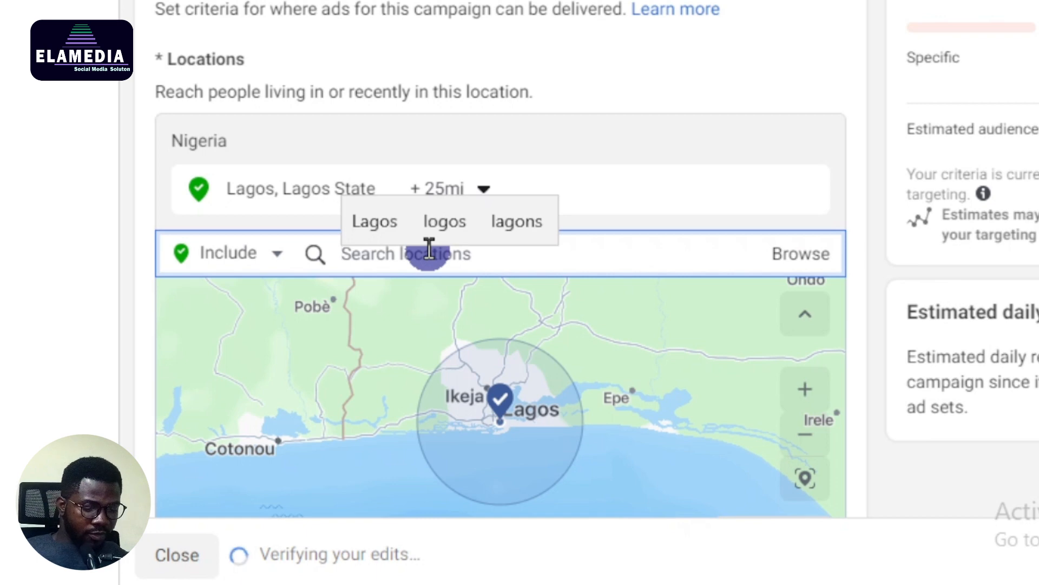
# Search the locations for the federal capital and include the place Federal Capital Territory, Abuja
pyautogui.write('fedra')
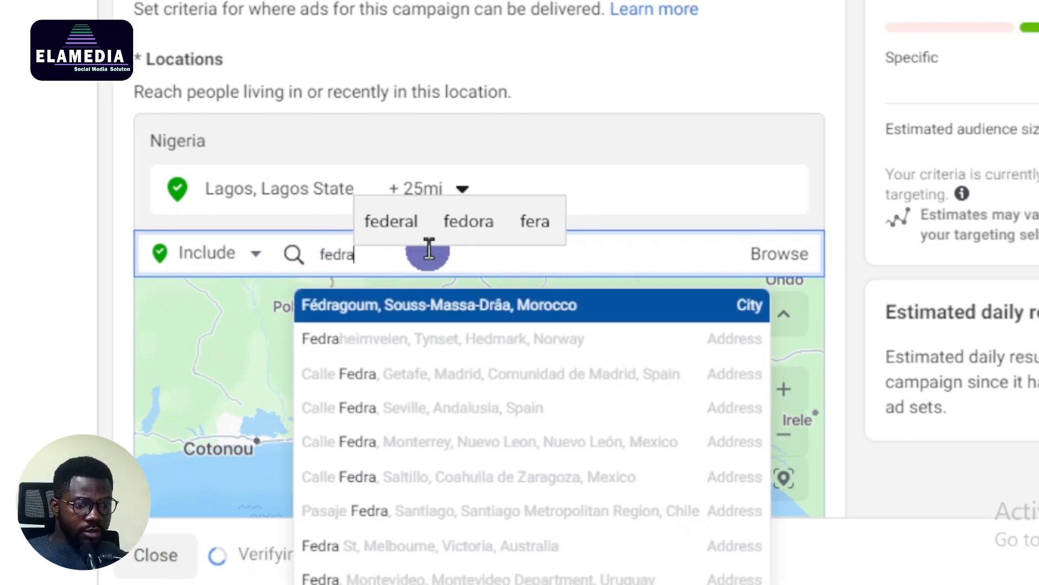
pyautogui.write('l cap')
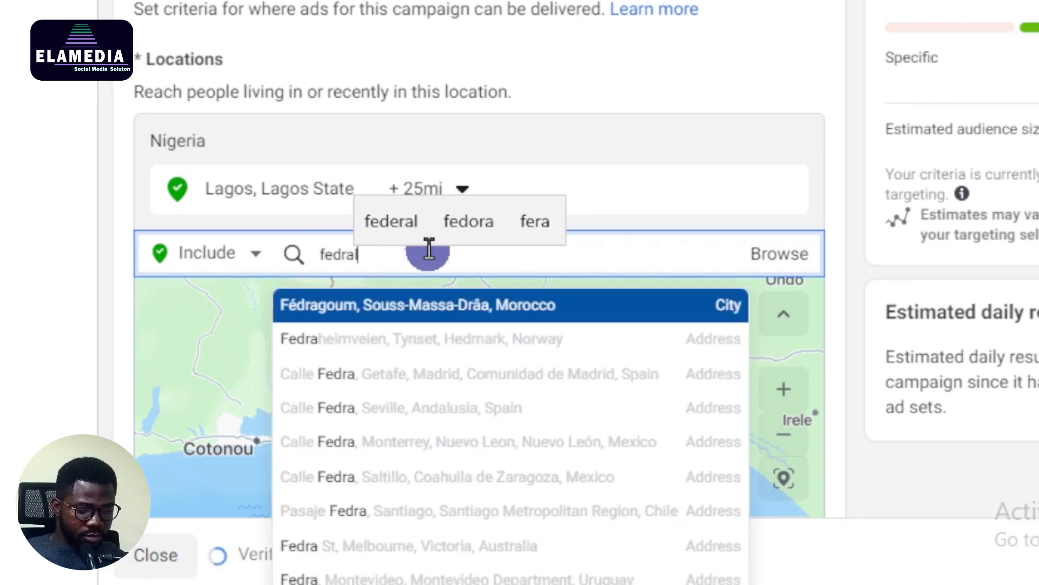
pyautogui.write('ital')
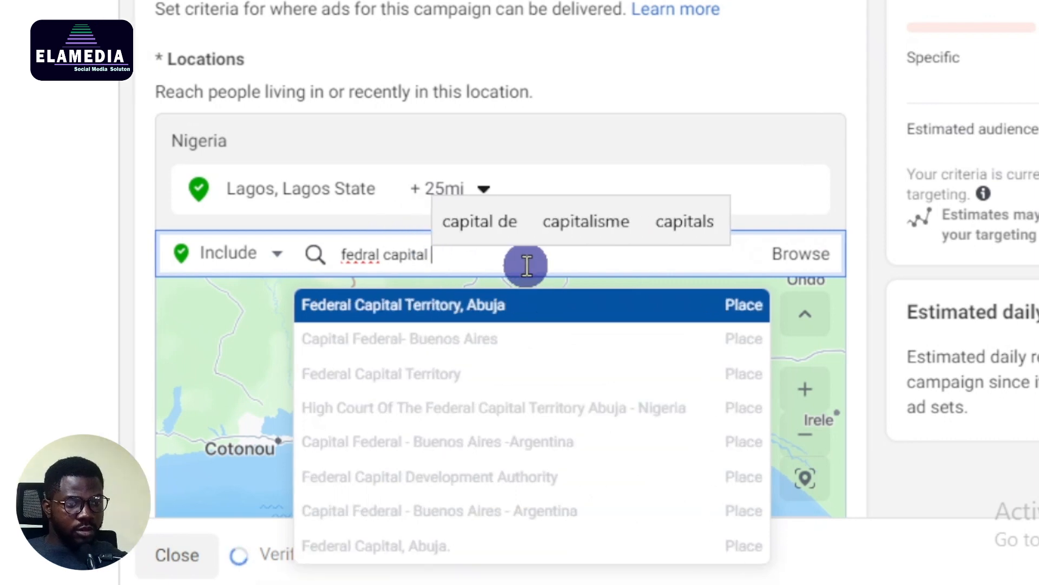
pyautogui.click(508, 306)
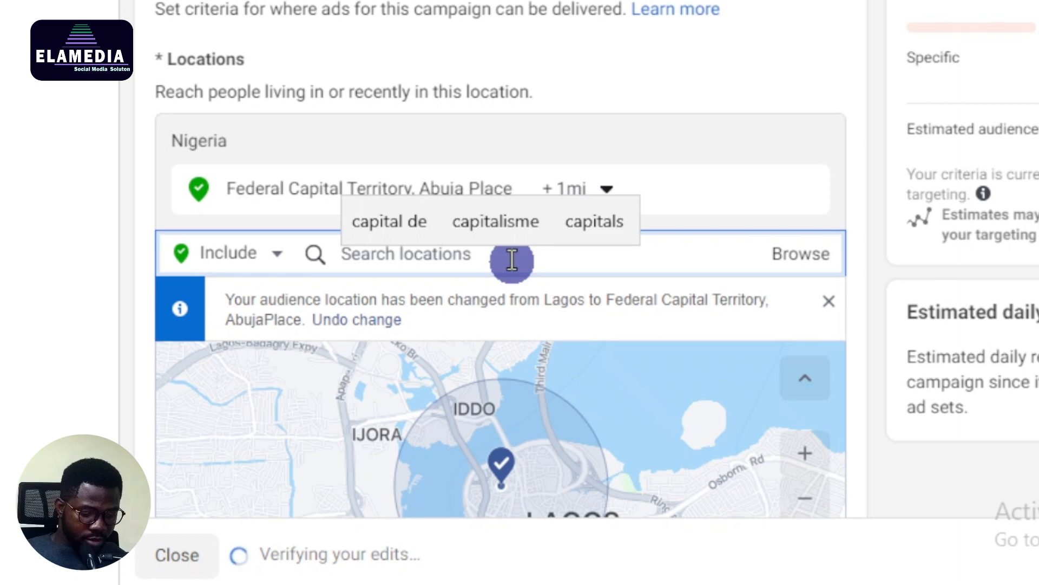
# Include the Nigerian states Edo and Imo in the audience locations
pyautogui.write('edo')
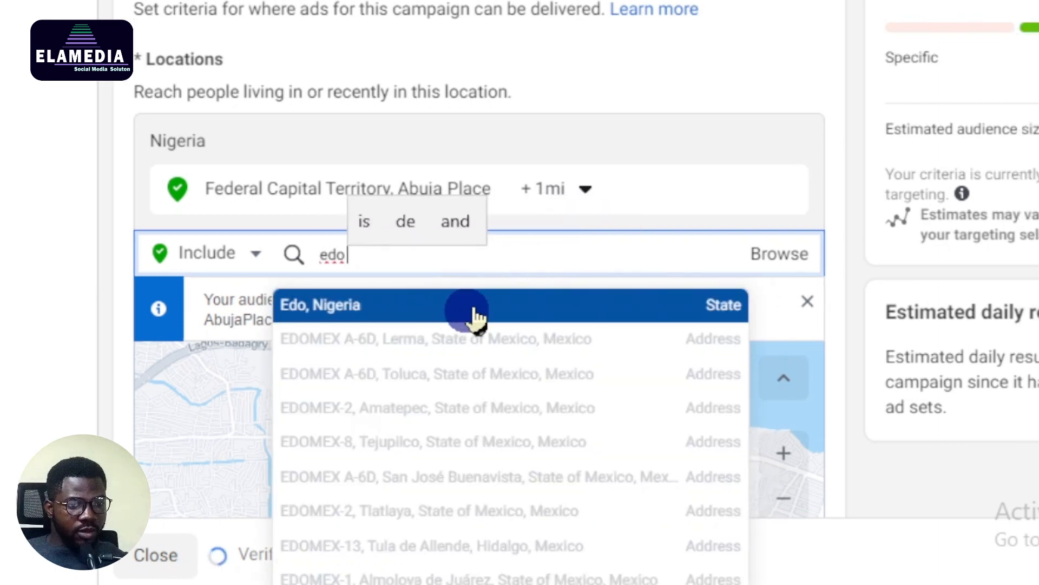
pyautogui.click(476, 305)
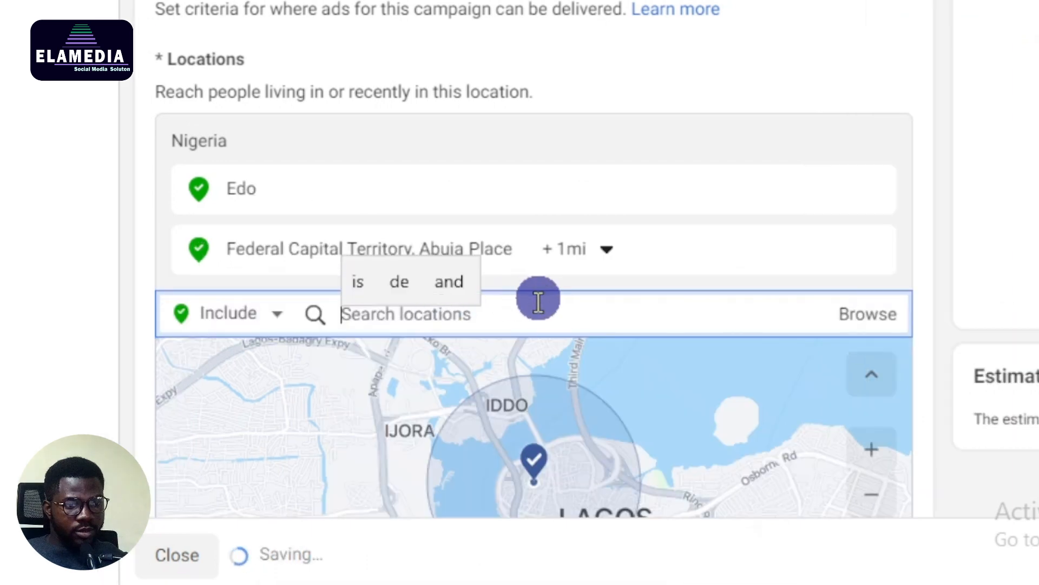
pyautogui.write('imo')
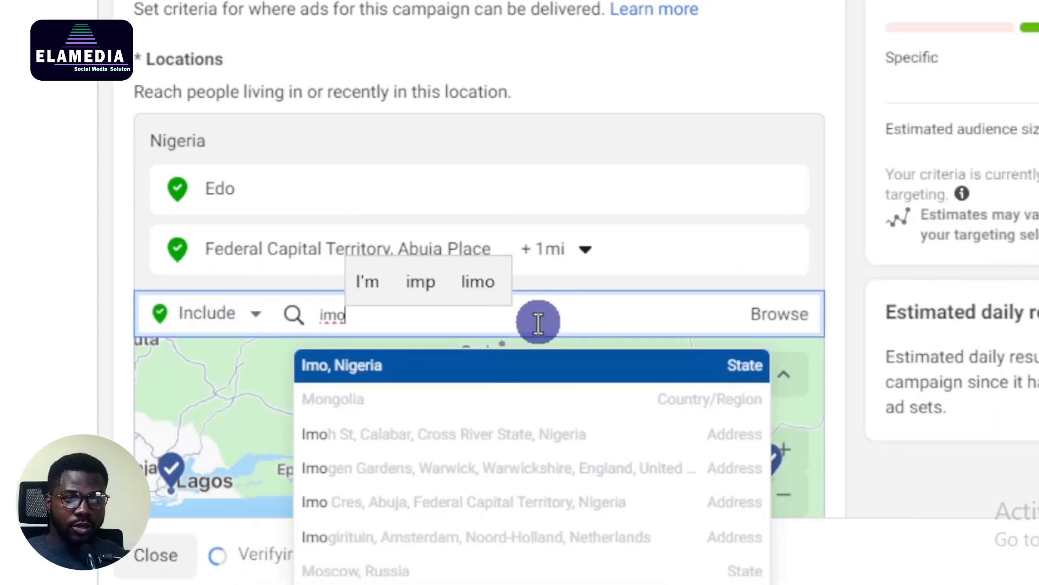
pyautogui.click(528, 371)
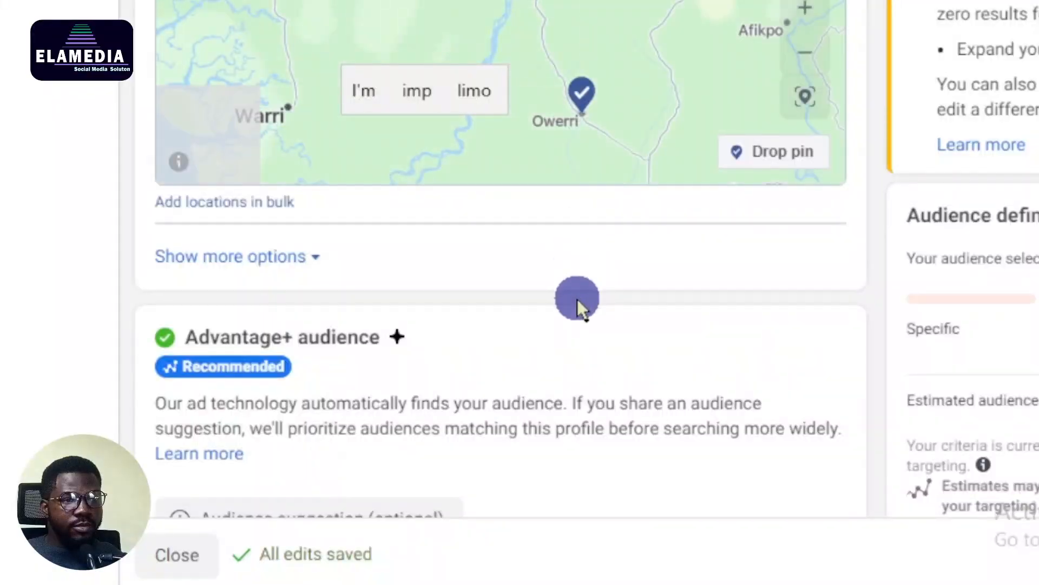
# Add an audience suggestion under Advantage+ audience and set its age range to 32 to 60
pyautogui.scroll(-4, 575, 301)
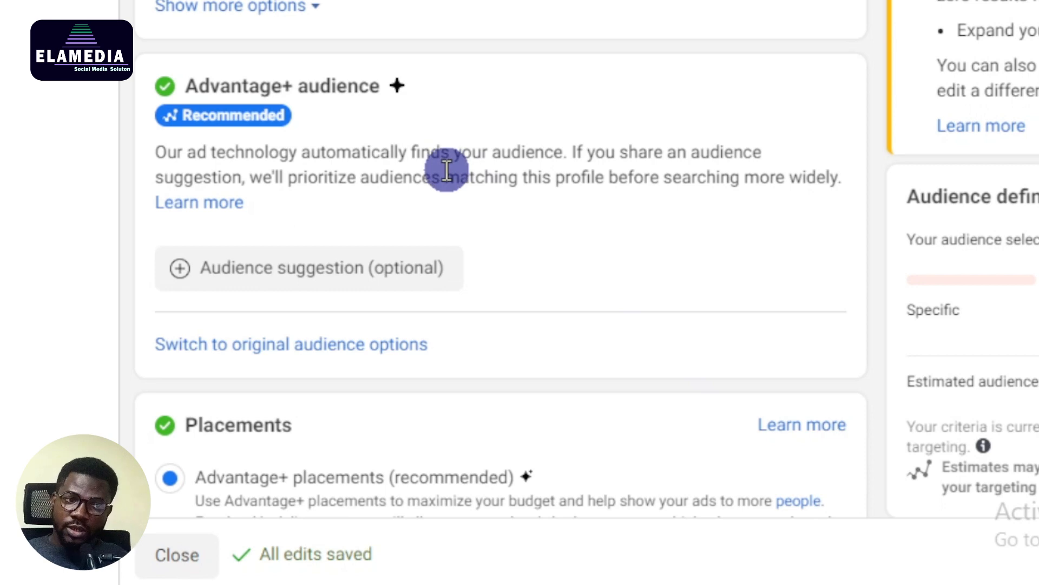
pyautogui.scroll(1, 533, 190)
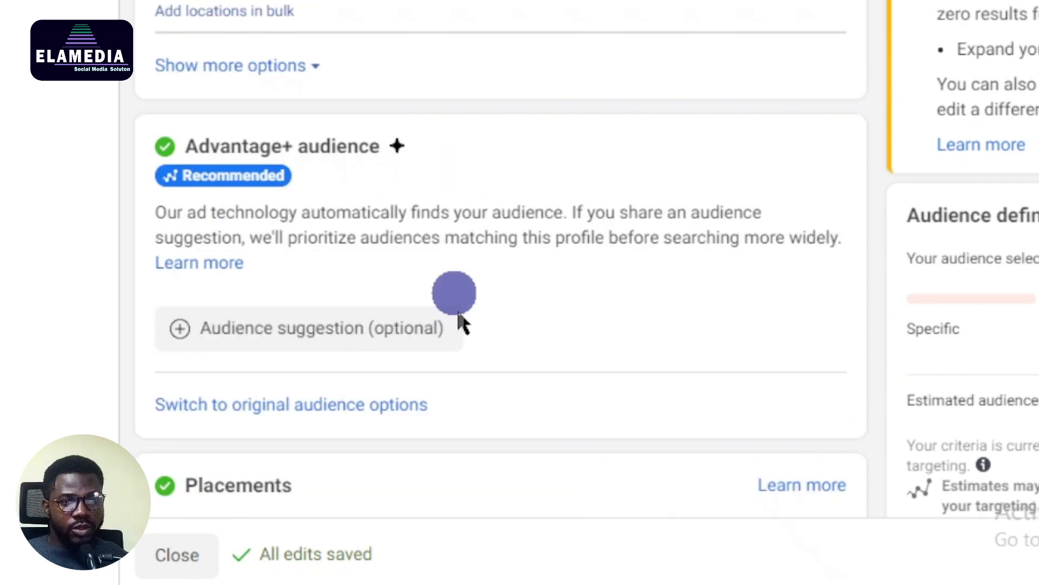
pyautogui.click(357, 340)
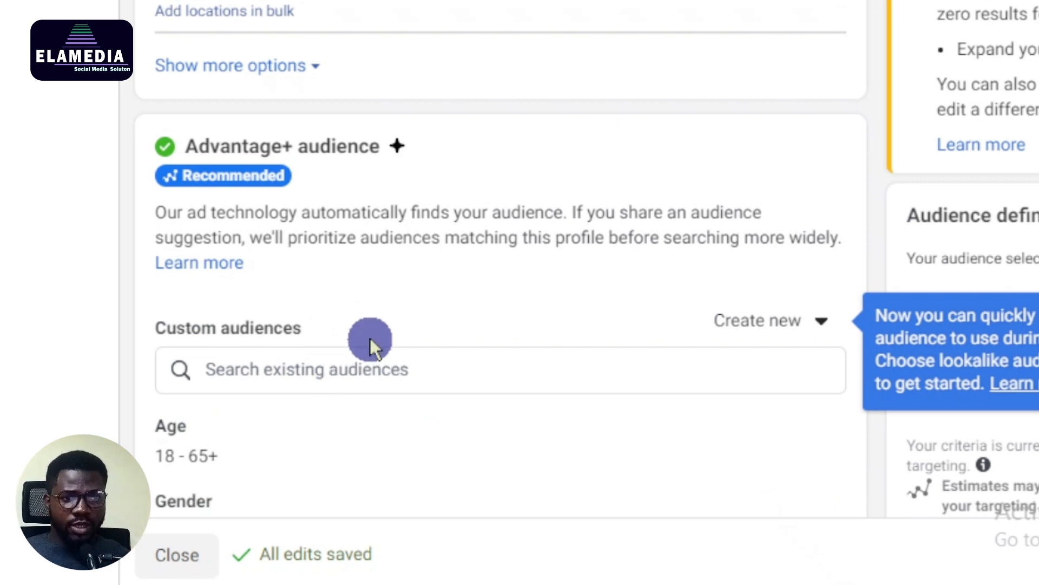
pyautogui.scroll(-5, 372, 303)
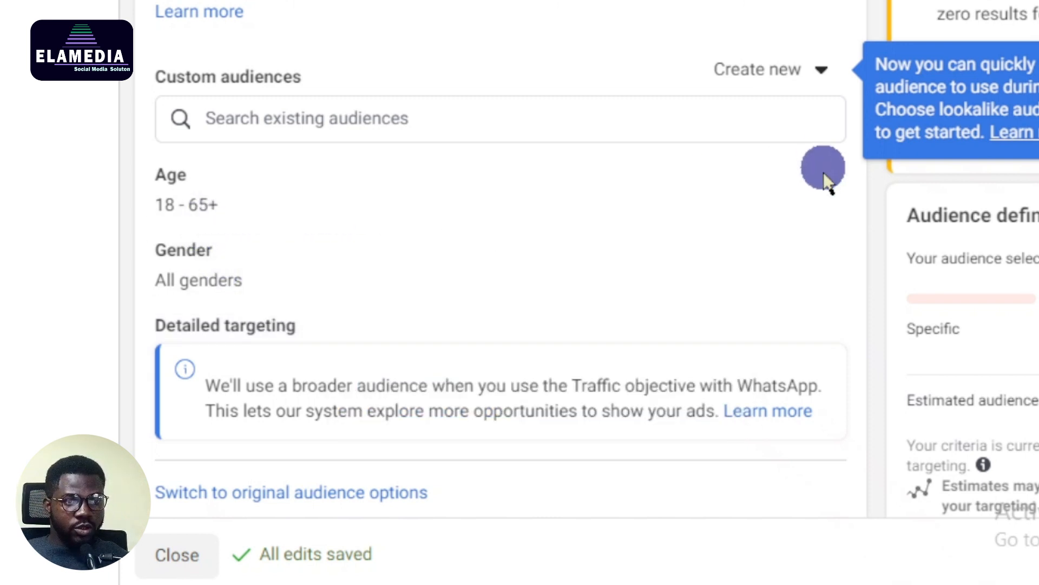
pyautogui.click(817, 179)
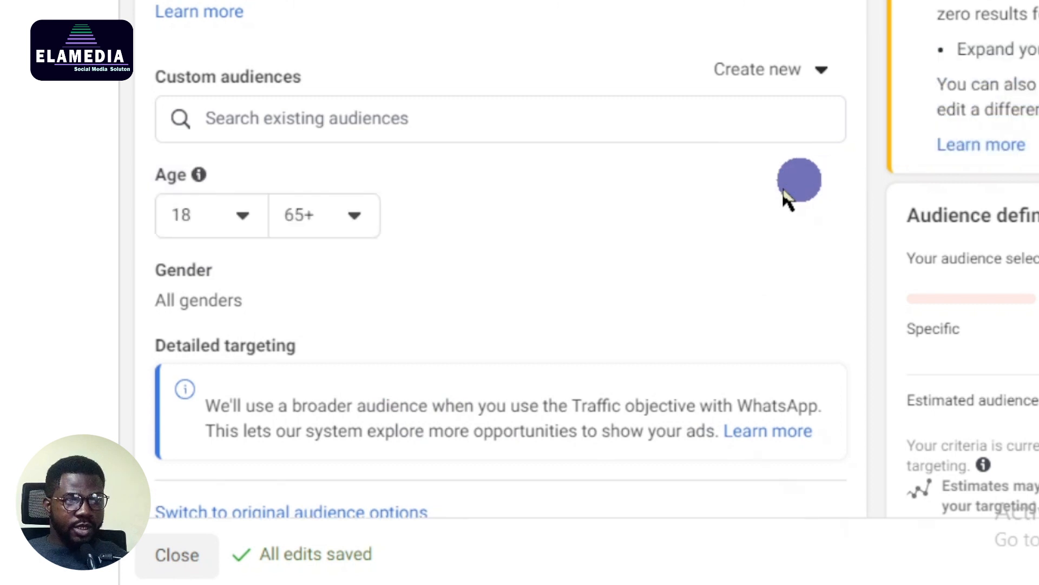
pyautogui.click(241, 223)
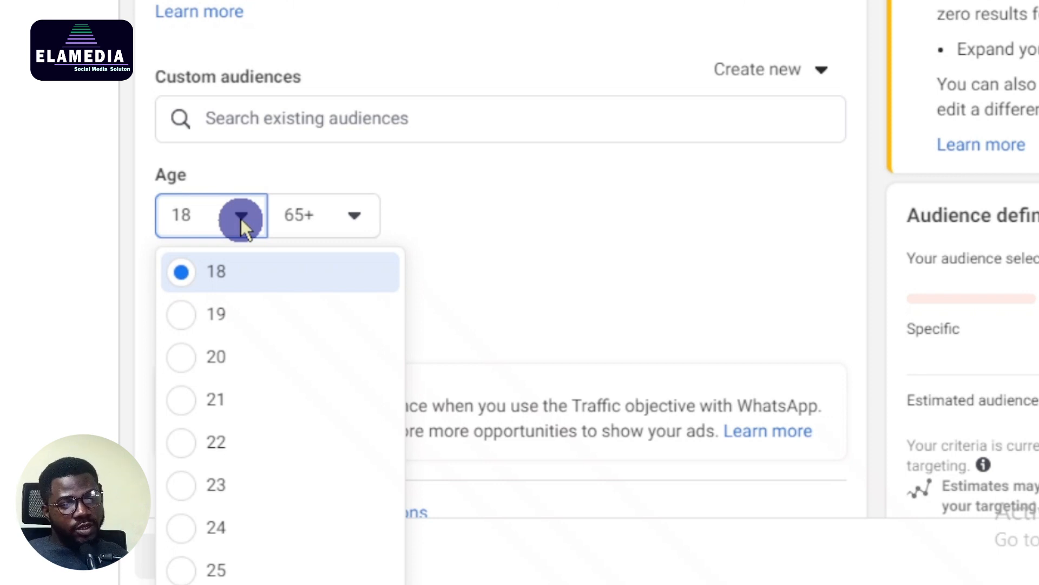
pyautogui.scroll(-5, 232, 362)
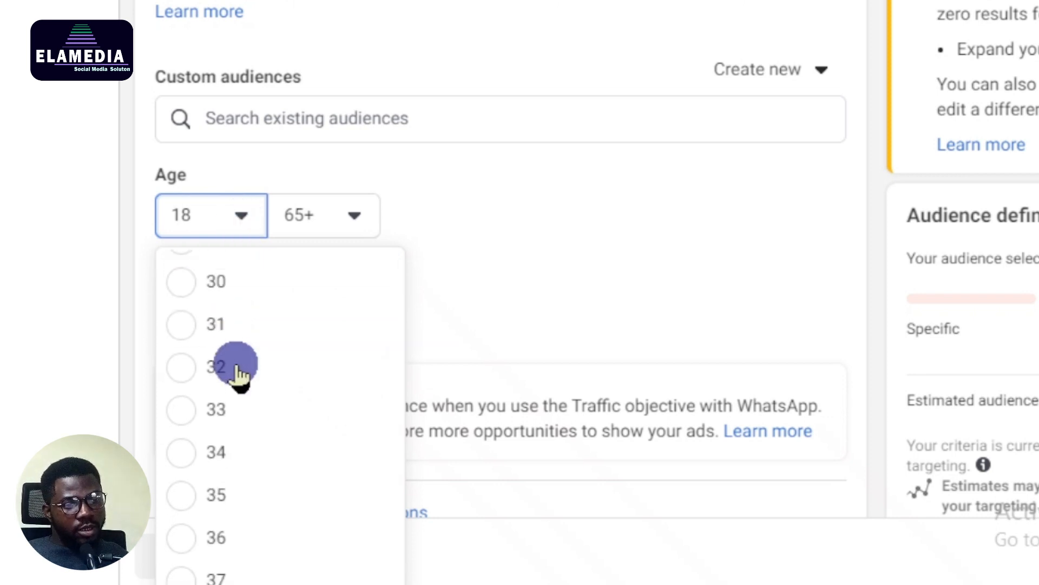
pyautogui.click(274, 367)
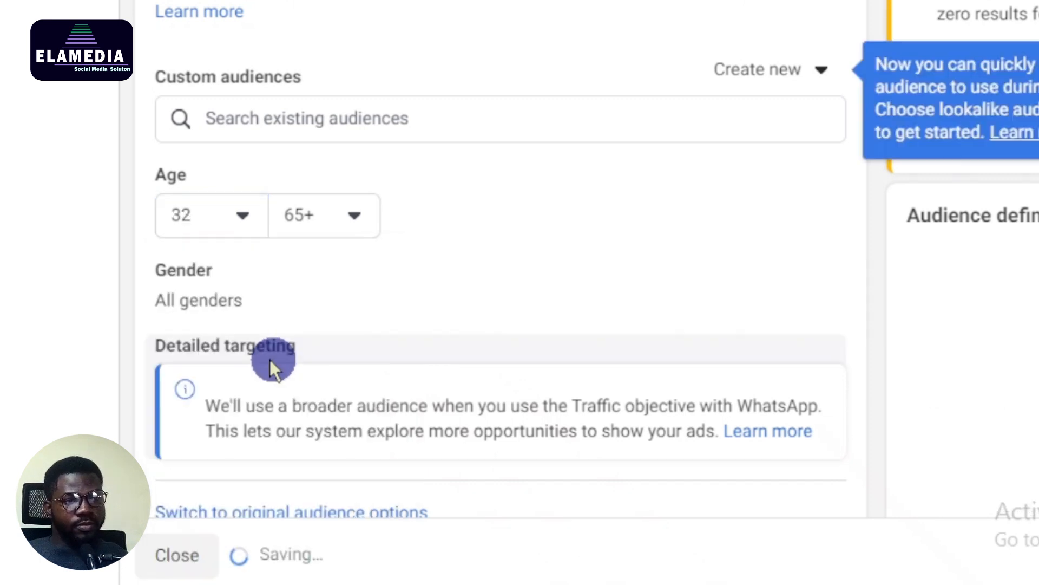
pyautogui.click(365, 222)
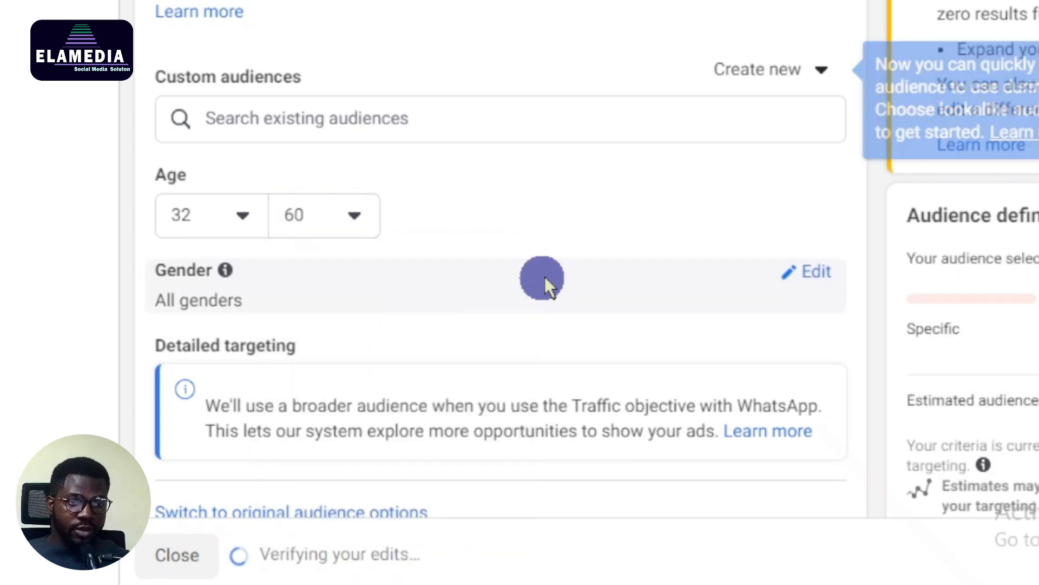
# Try Women as the gender in the audience suggestion, and set it back to All
pyautogui.scroll(-3, 472, 292)
pyautogui.scroll(2, 472, 293)
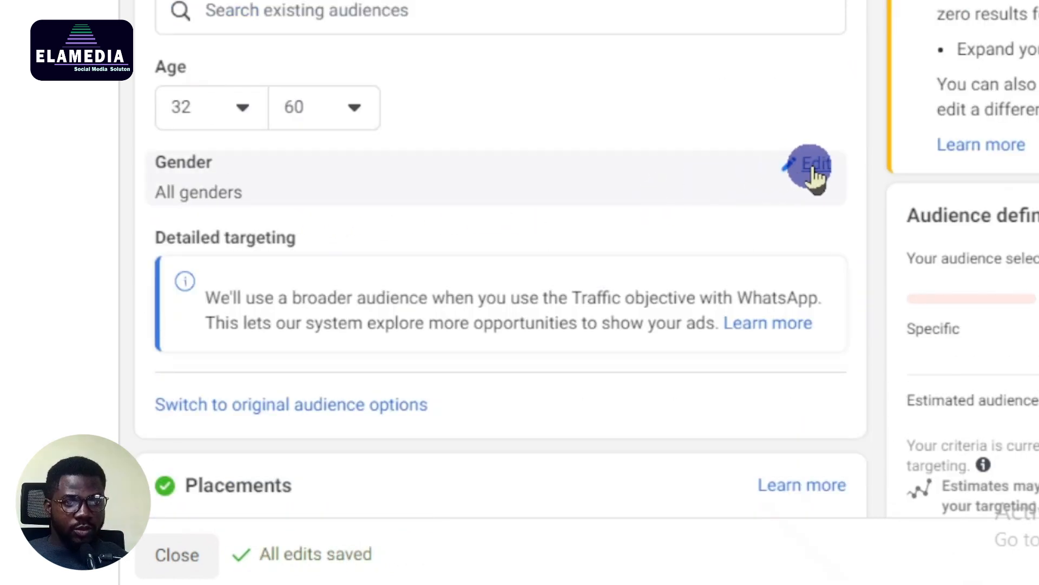
pyautogui.click(812, 165)
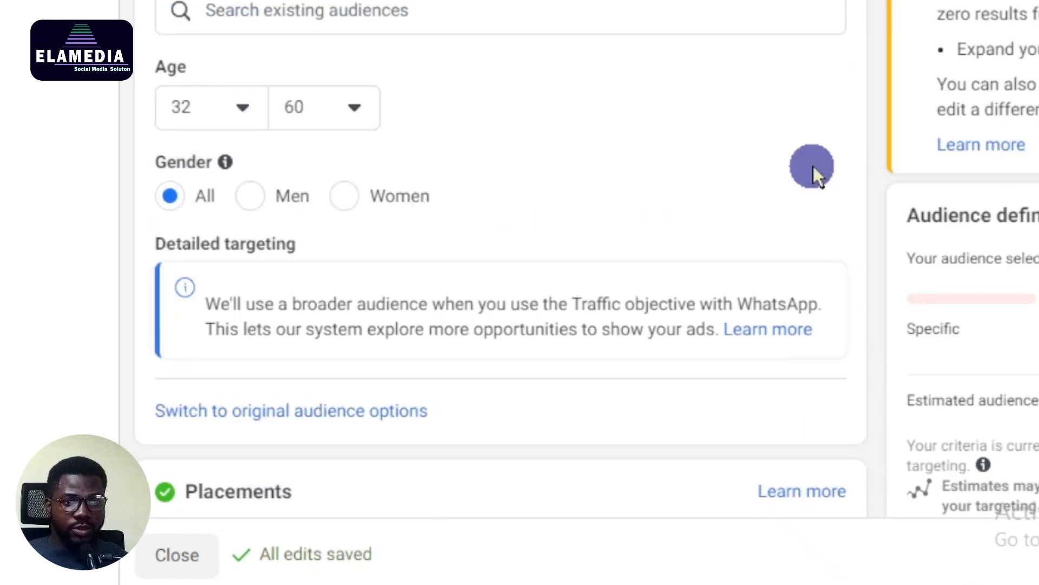
pyautogui.click(357, 208)
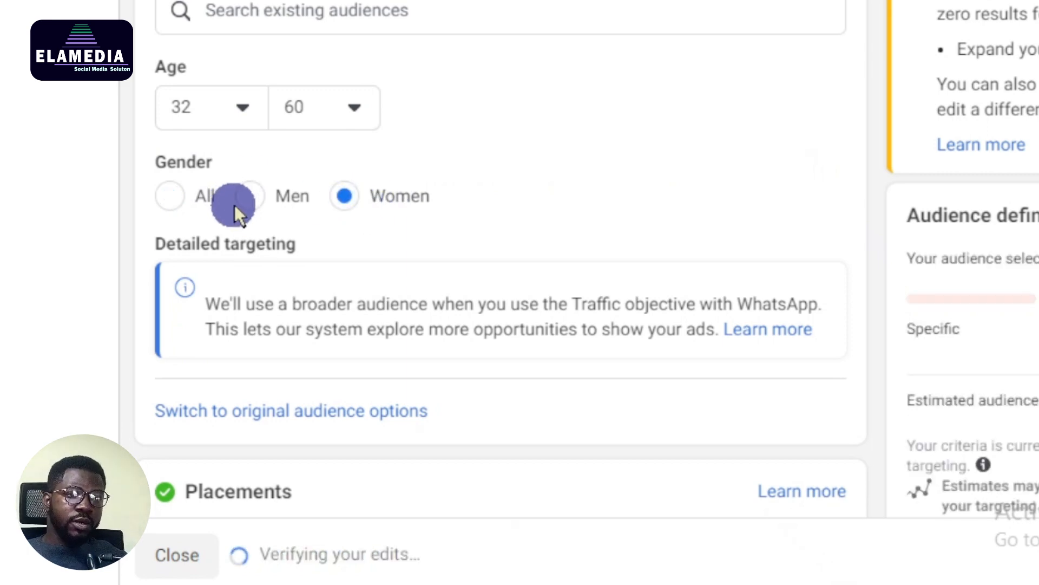
pyautogui.click(176, 197)
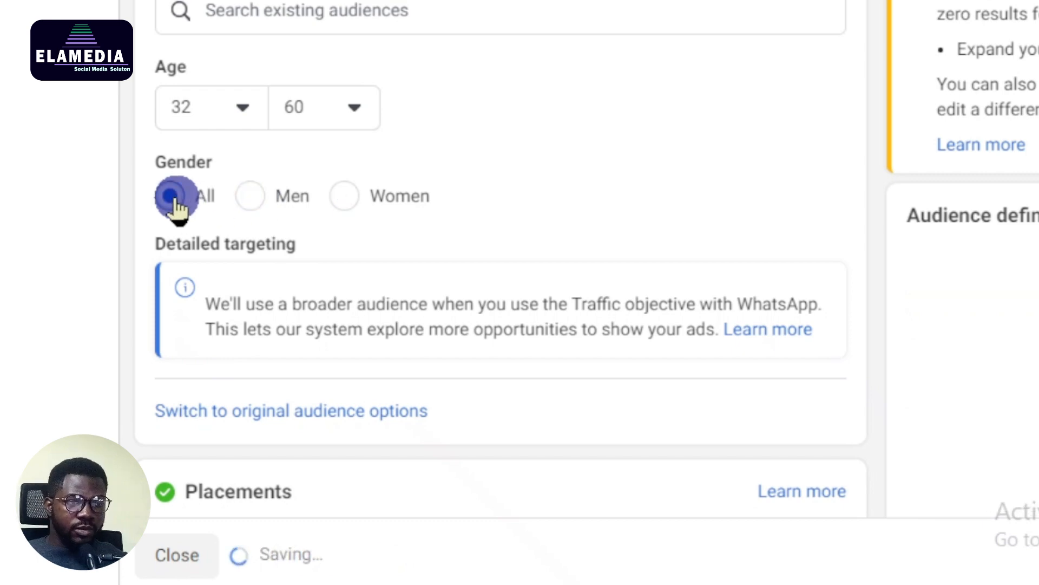
# Switch the ad set from Advantage+ audience to the original audience options
pyautogui.scroll(-5, 389, 181)
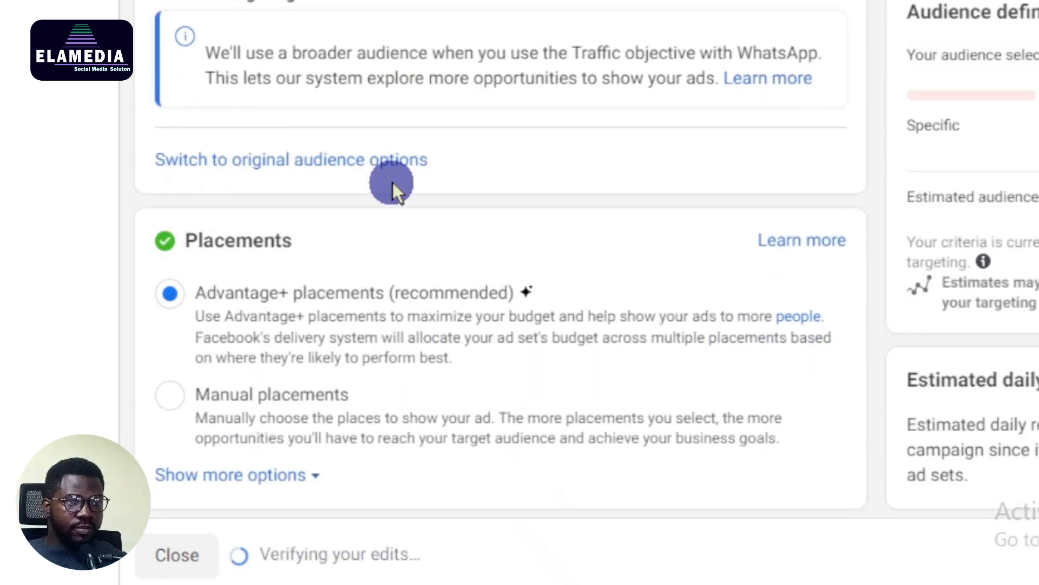
pyautogui.scroll(2, 393, 183)
pyautogui.scroll(-2, 392, 180)
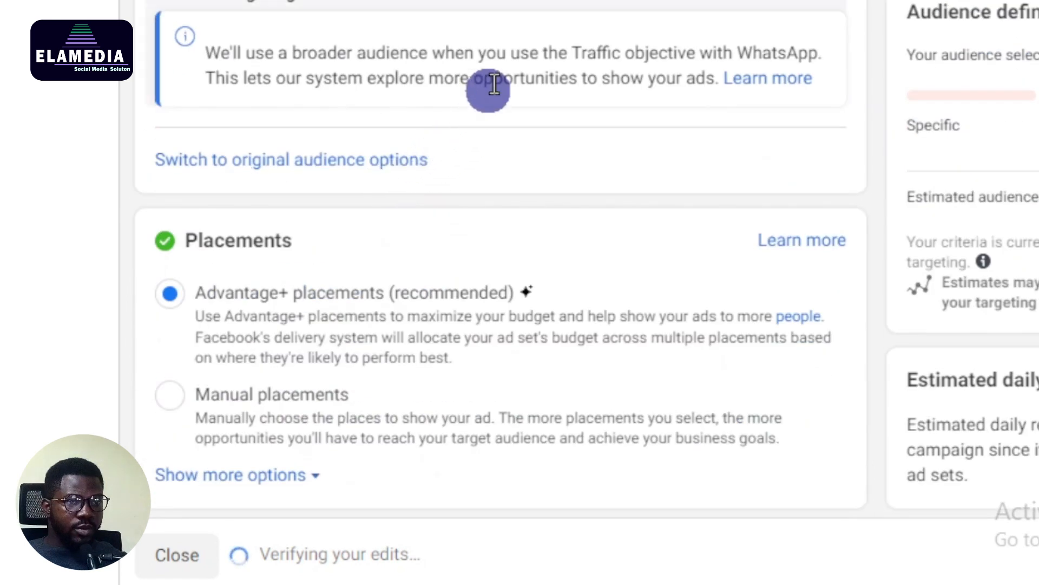
pyautogui.scroll(4, 612, 103)
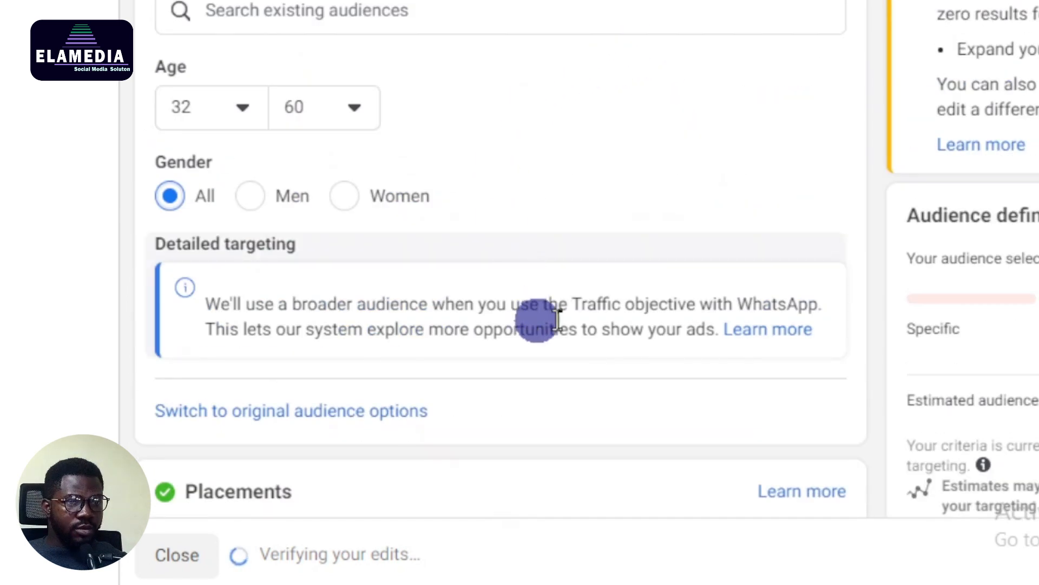
pyautogui.scroll(4, 530, 227)
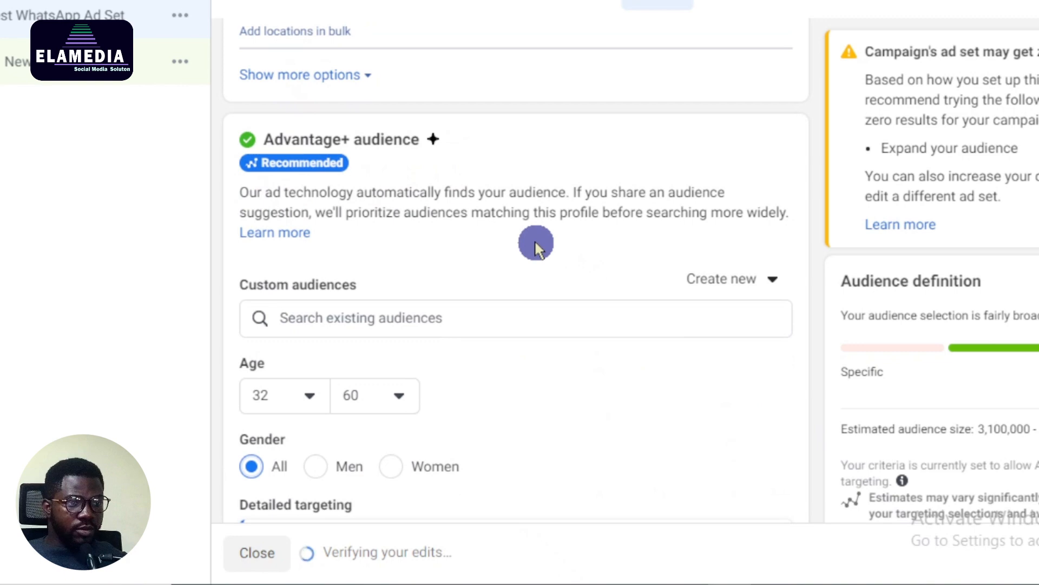
pyautogui.scroll(-6, 510, 381)
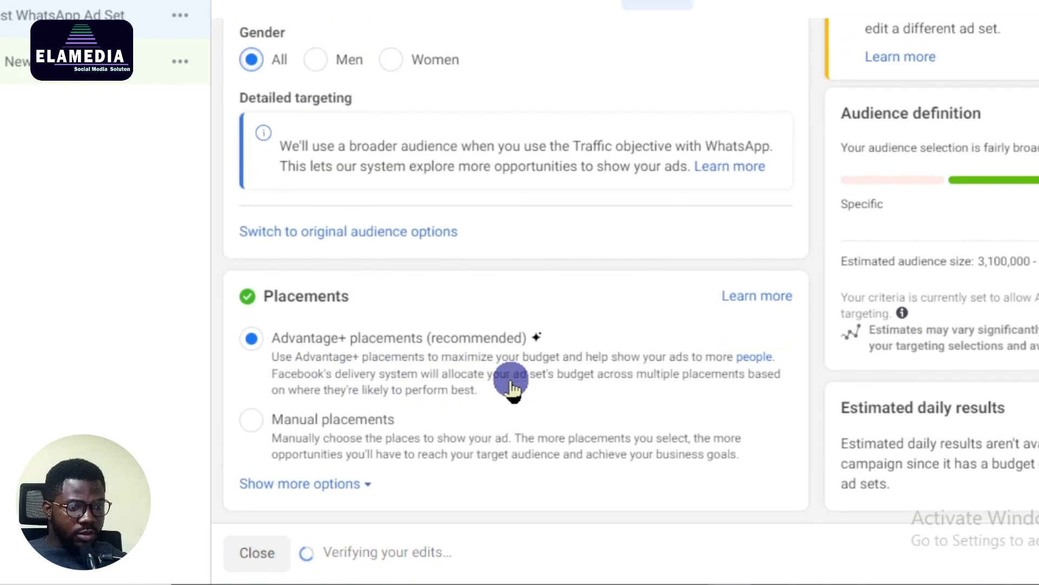
pyautogui.scroll(10, 511, 385)
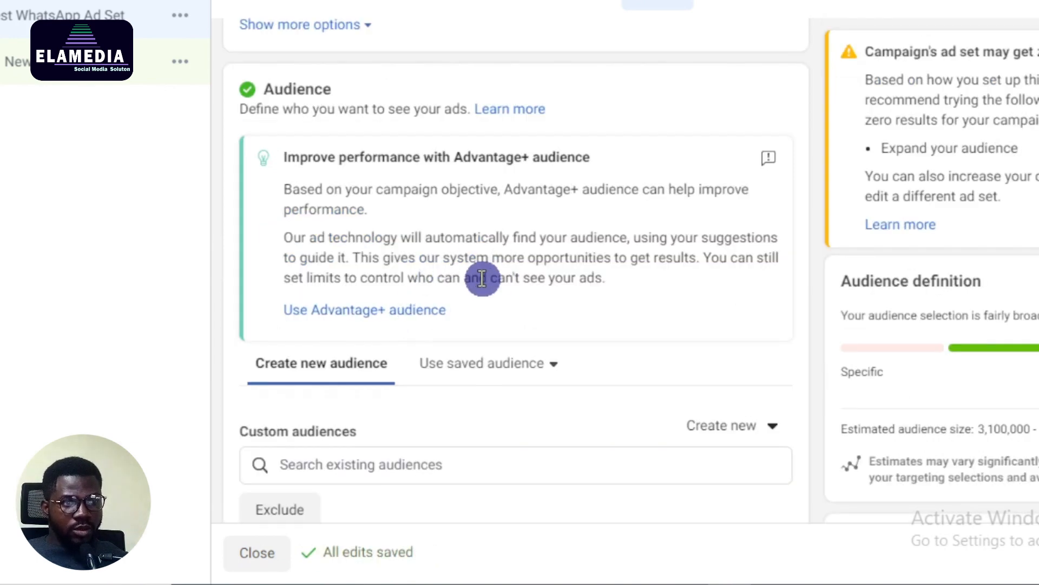
pyautogui.scroll(3, 454, 265)
pyautogui.scroll(-3, 455, 268)
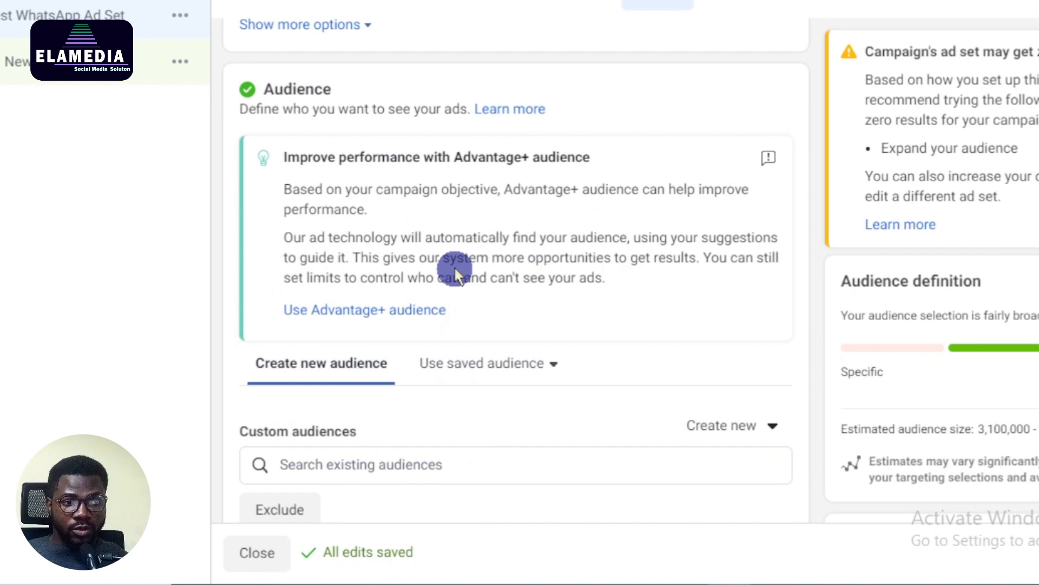
# Switch the ad set to manual placements and exclude Audience network from the platforms
pyautogui.scroll(-10, 433, 295)
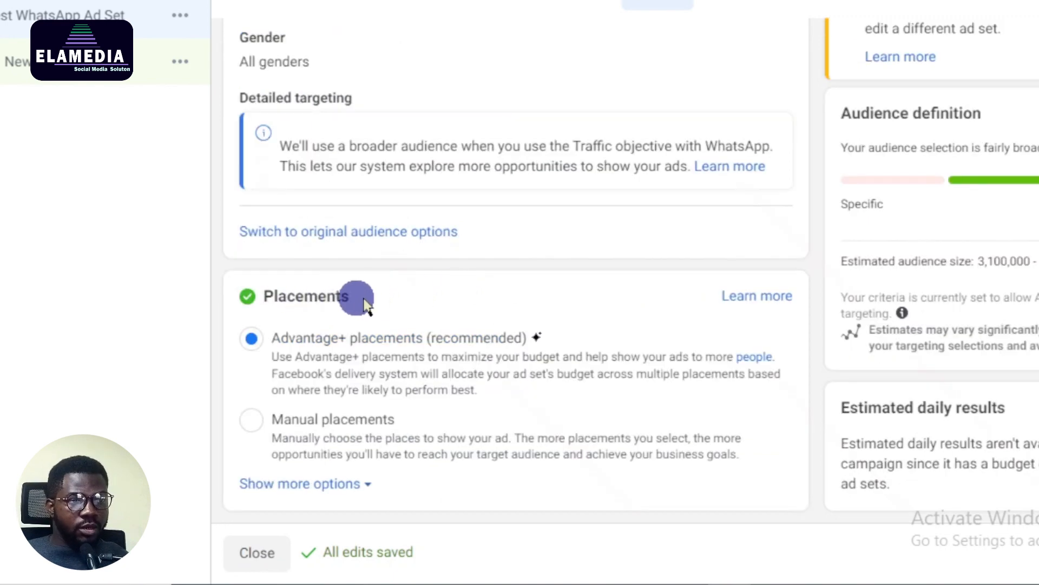
pyautogui.click(259, 424)
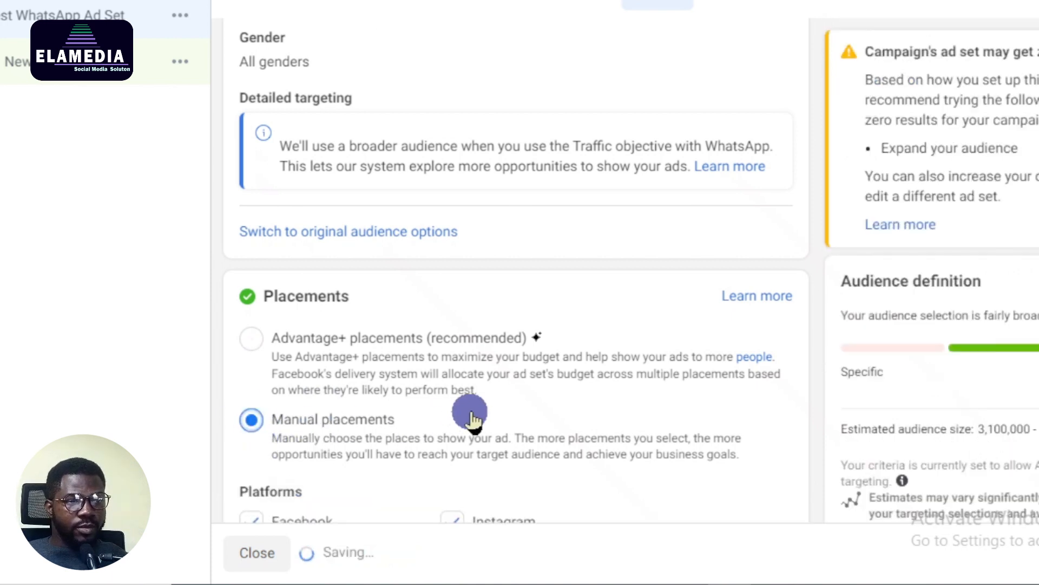
pyautogui.scroll(-3, 469, 411)
pyautogui.moveTo(365, 381)
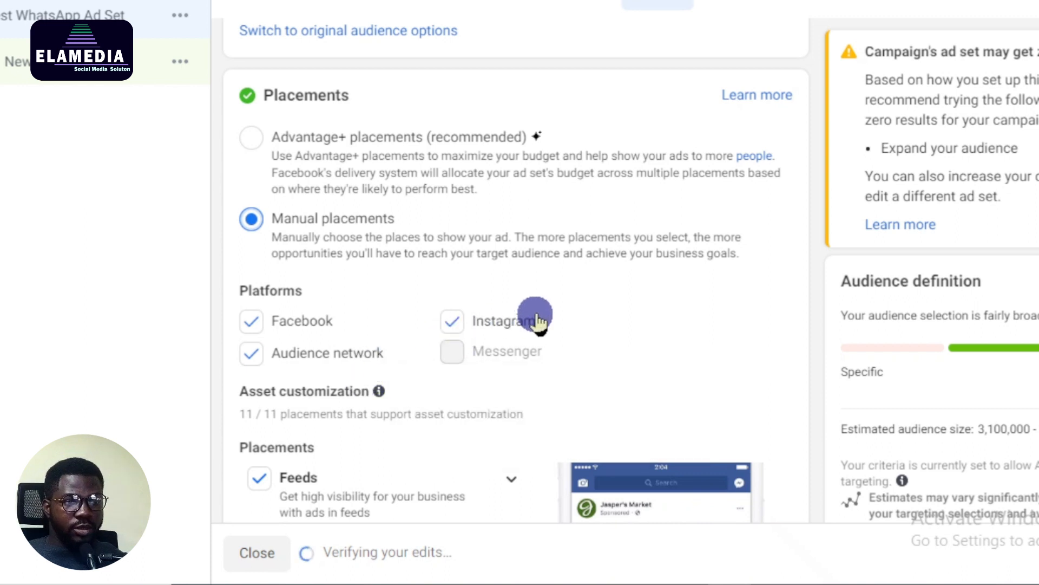
pyautogui.click(255, 355)
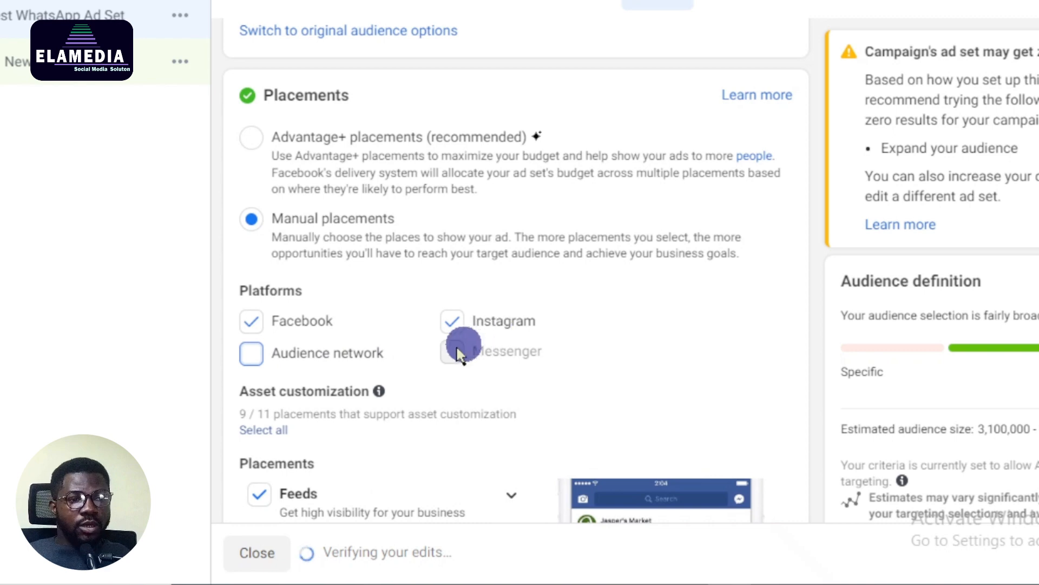
# Exclude the Facebook Marketplace and Facebook search results placements from the ad set
pyautogui.scroll(-7, 390, 332)
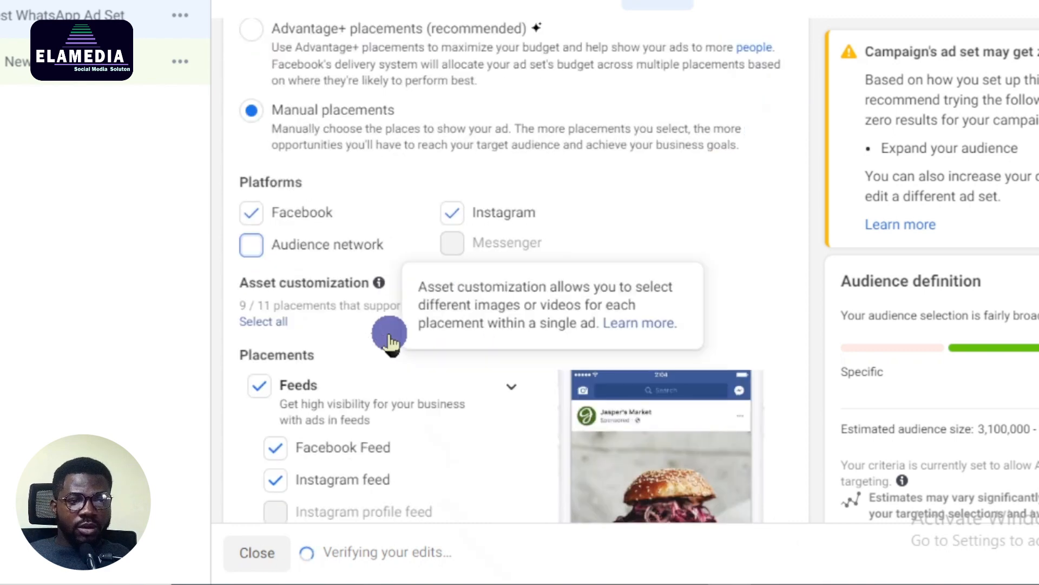
pyautogui.scroll(4, 397, 307)
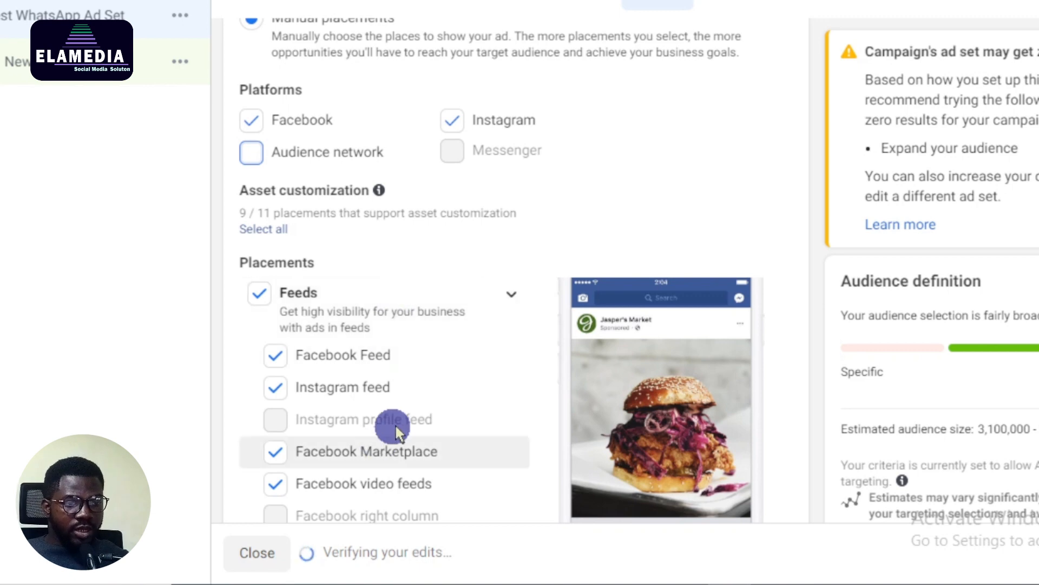
pyautogui.scroll(-4, 378, 419)
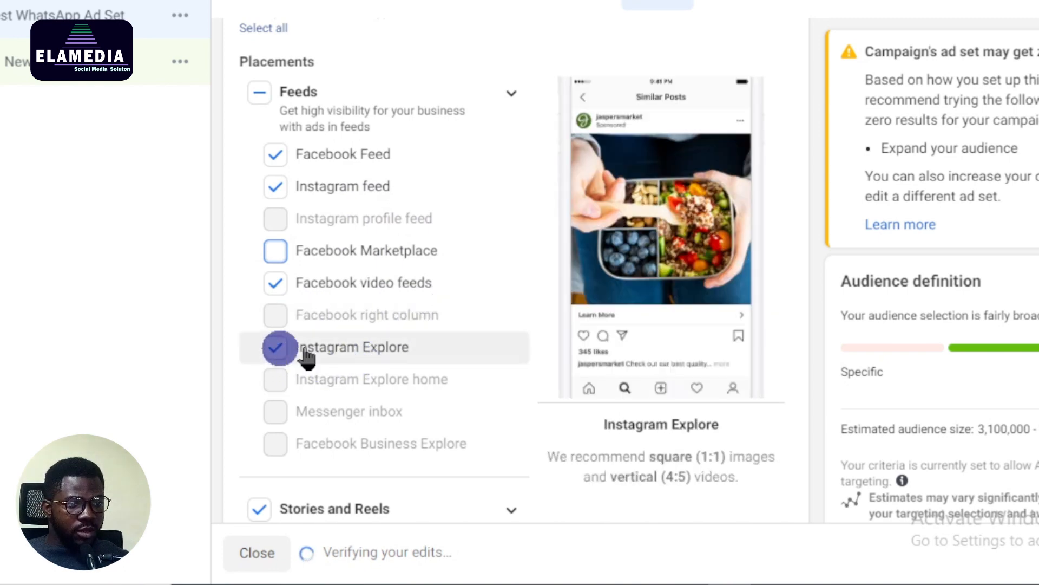
pyautogui.scroll(-4, 377, 365)
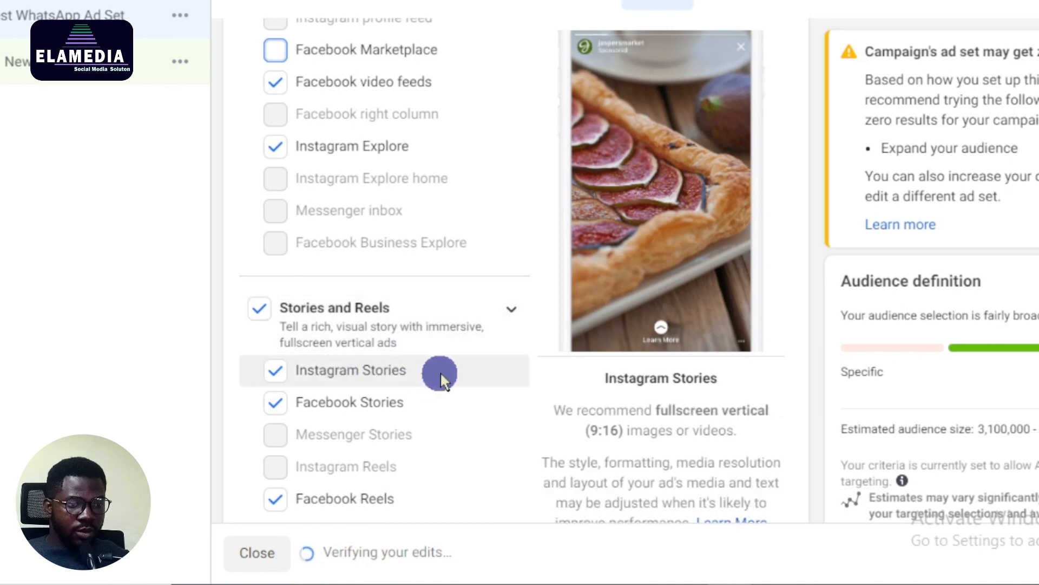
pyautogui.scroll(-4, 409, 378)
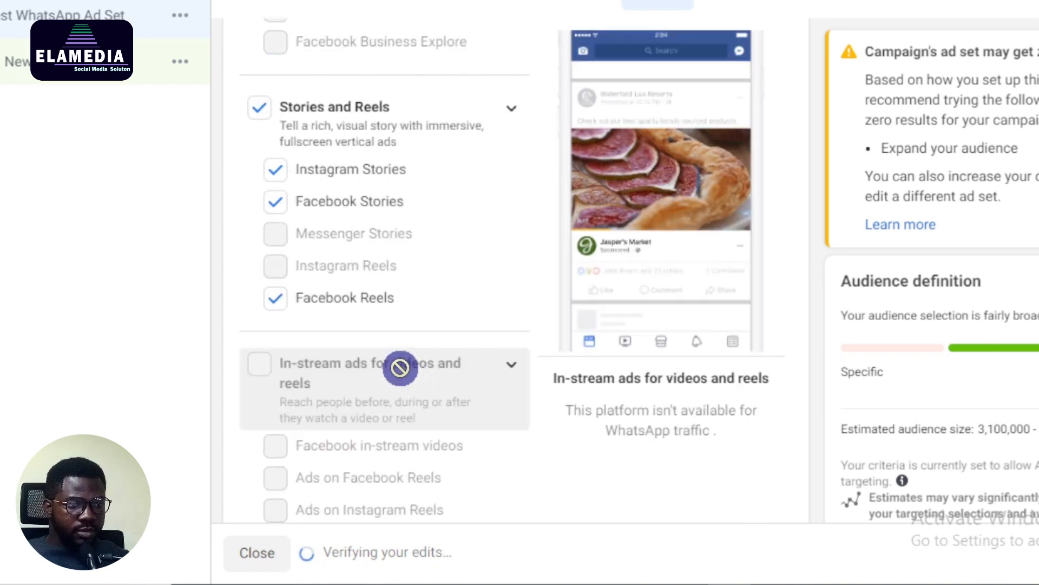
pyautogui.scroll(-8, 400, 367)
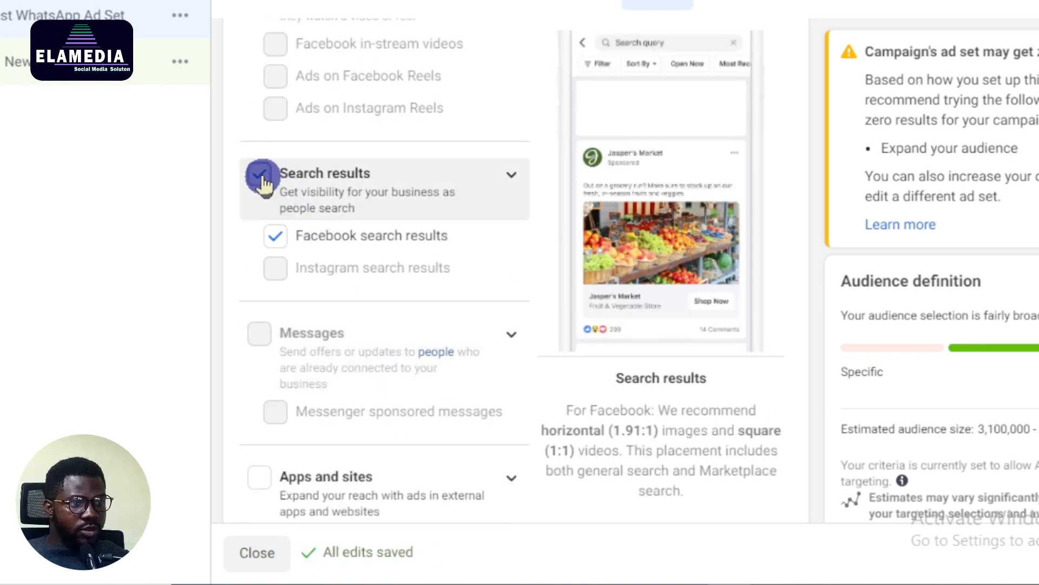
pyautogui.click(277, 235)
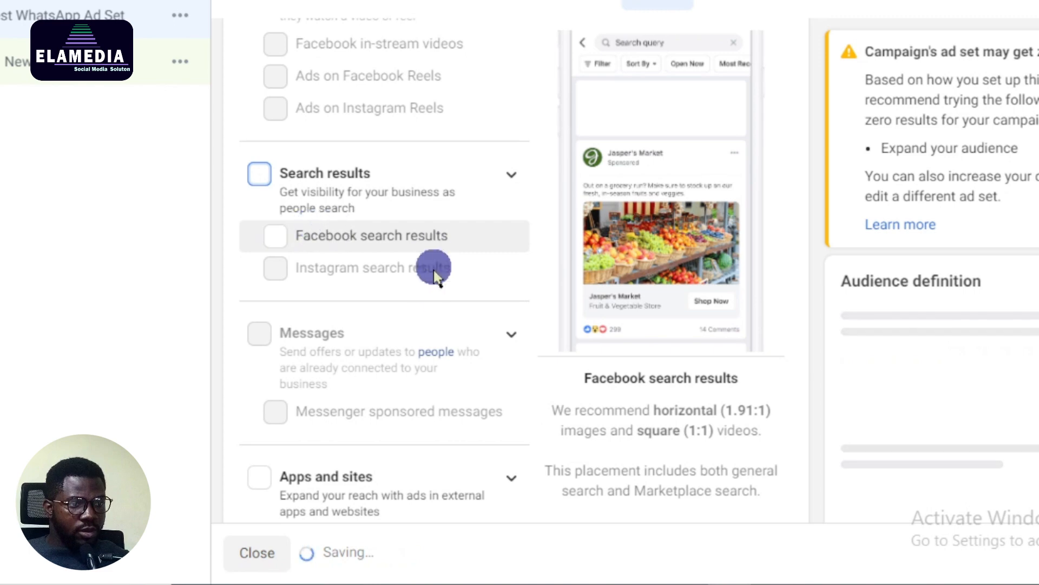
# Review the remaining placement selections and the ad set's location and audience settings
pyautogui.scroll(-5, 433, 270)
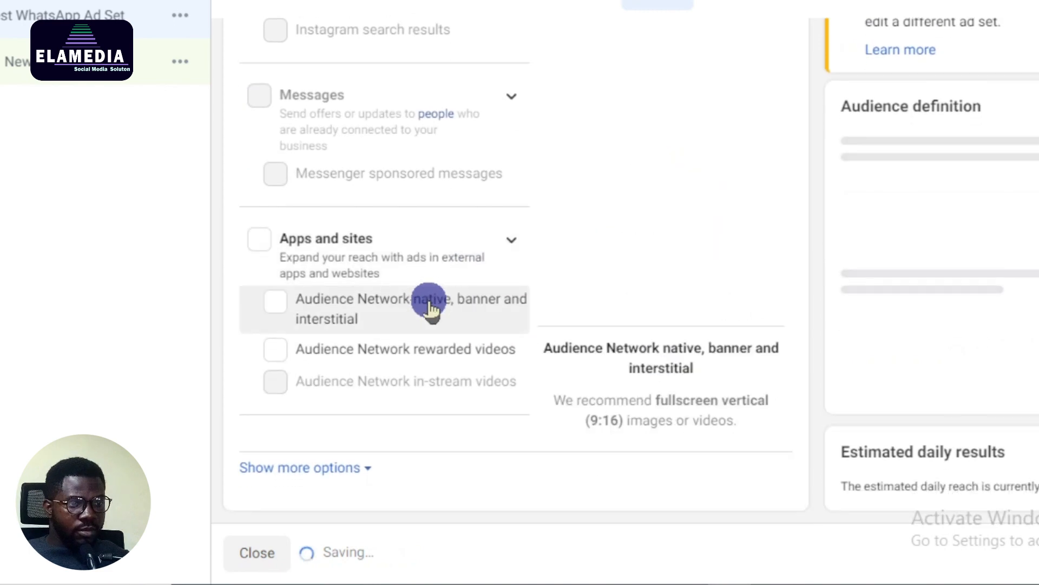
pyautogui.scroll(4, 429, 303)
pyautogui.scroll(-4, 429, 306)
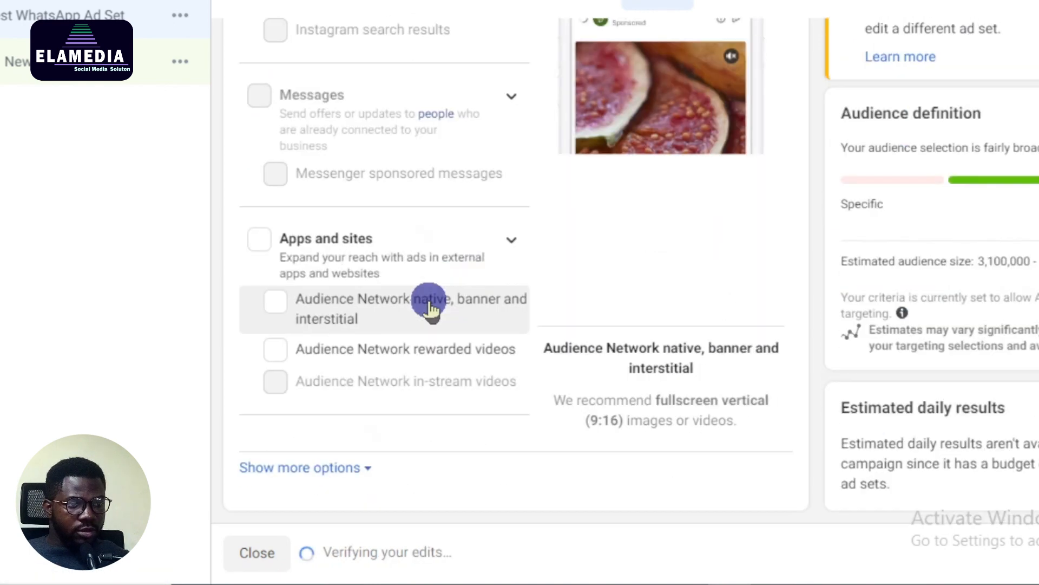
pyautogui.scroll(12, 430, 306)
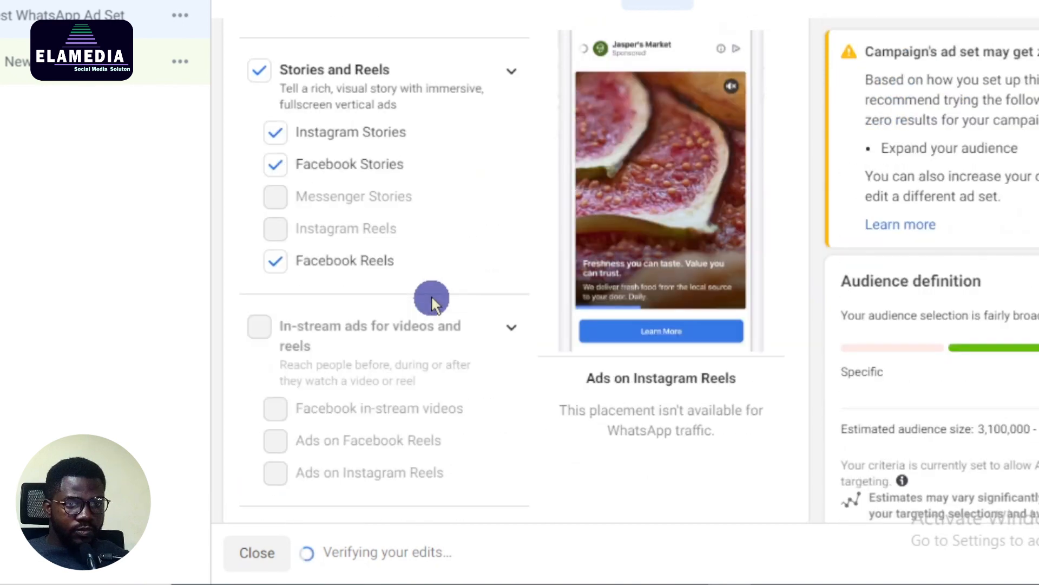
pyautogui.scroll(4, 432, 299)
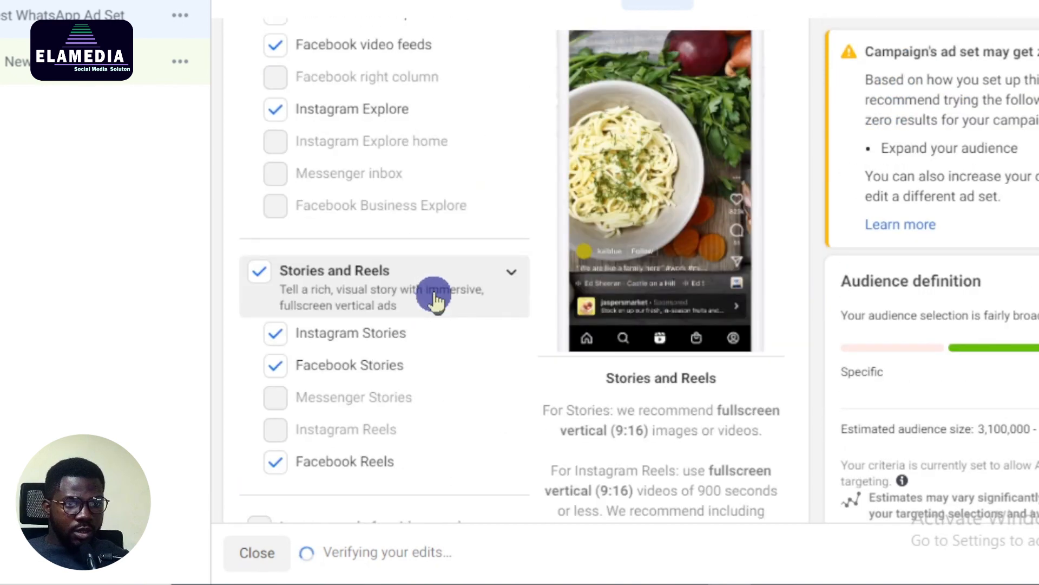
pyautogui.scroll(12, 364, 287)
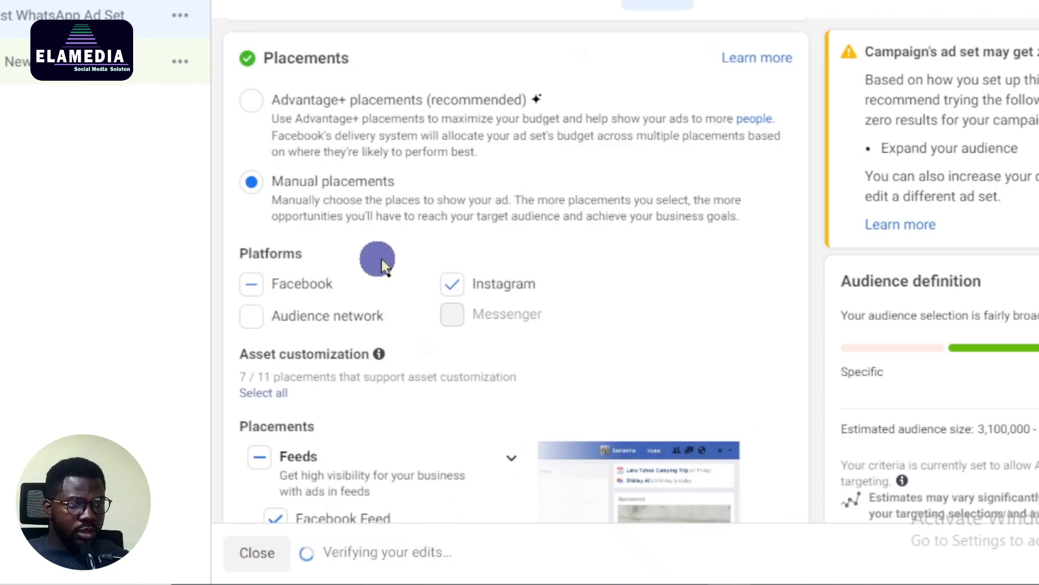
pyautogui.scroll(15, 410, 257)
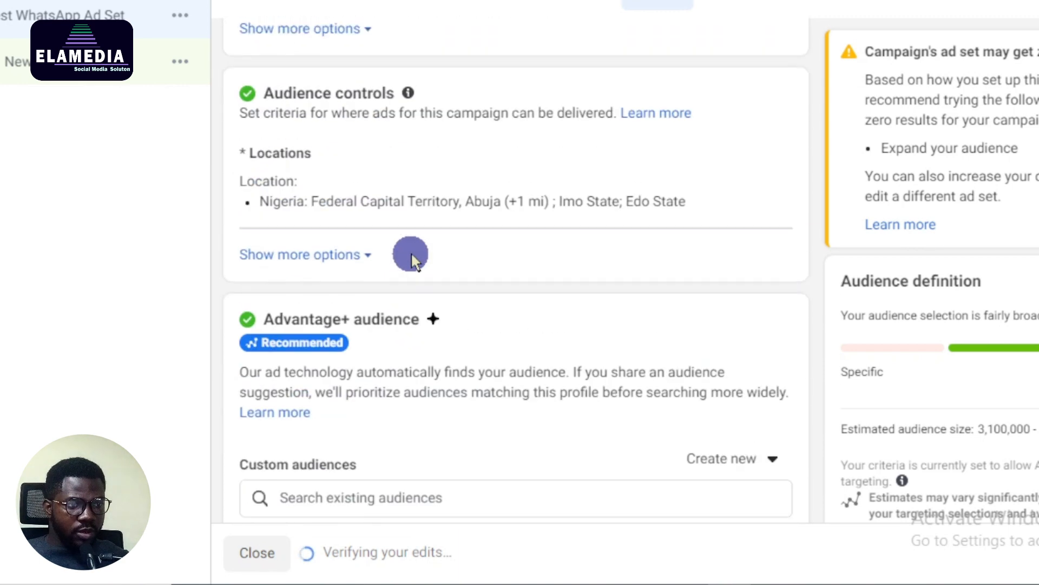
pyautogui.scroll(-4, 411, 255)
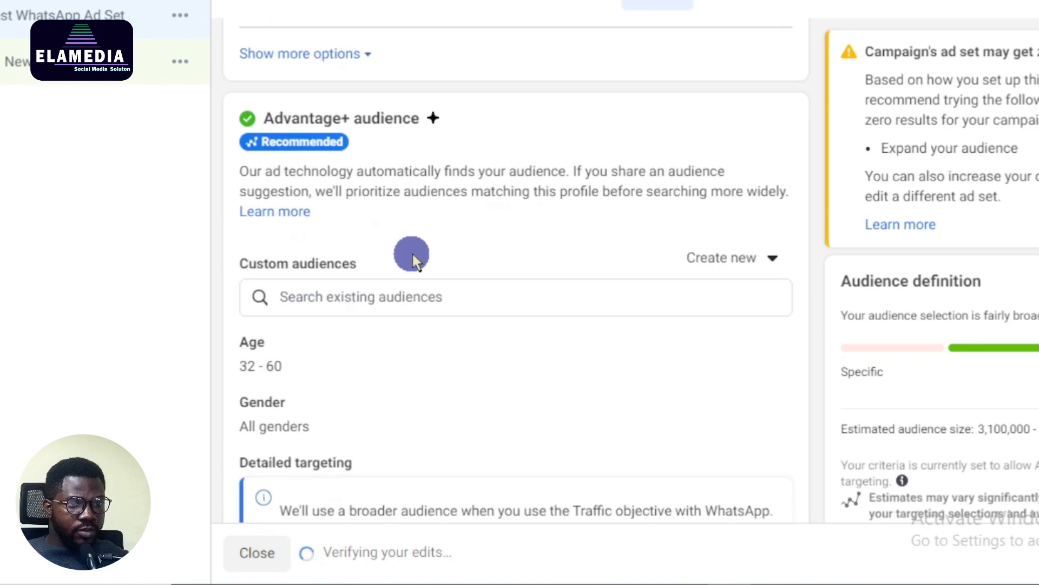
pyautogui.scroll(-6, 423, 265)
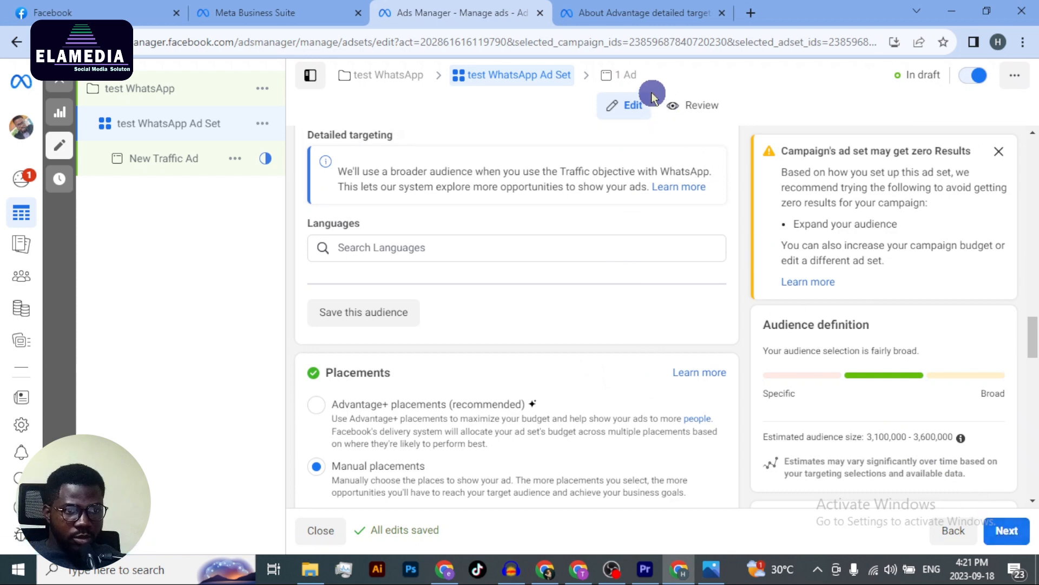
# Open the campaign's ad, rename it "test WhatsApp Ad" and dismiss the carousel ad recommendation
pyautogui.click(630, 76)
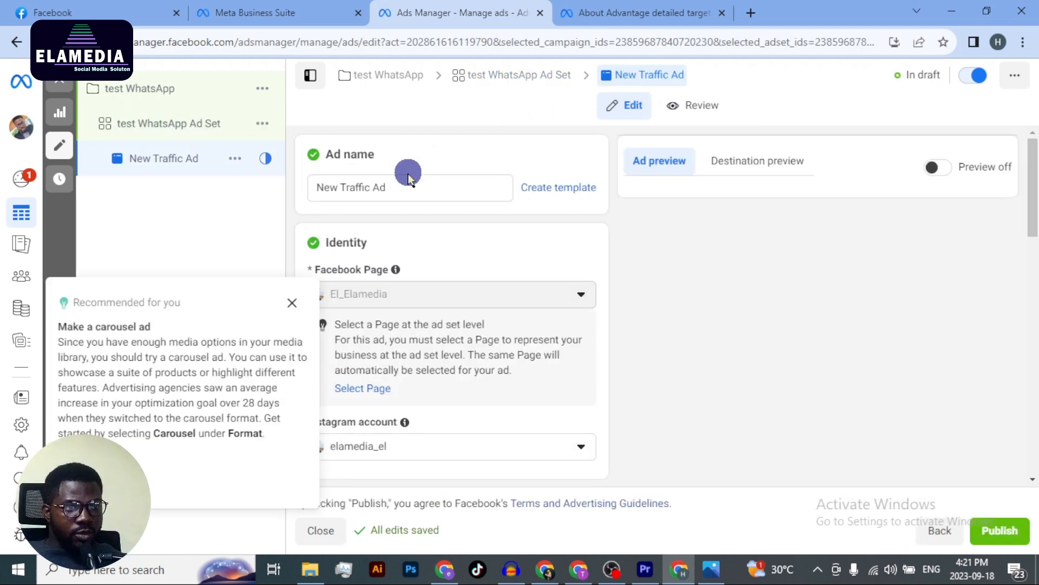
pyautogui.moveTo(369, 187); pyautogui.dragTo(306, 193)
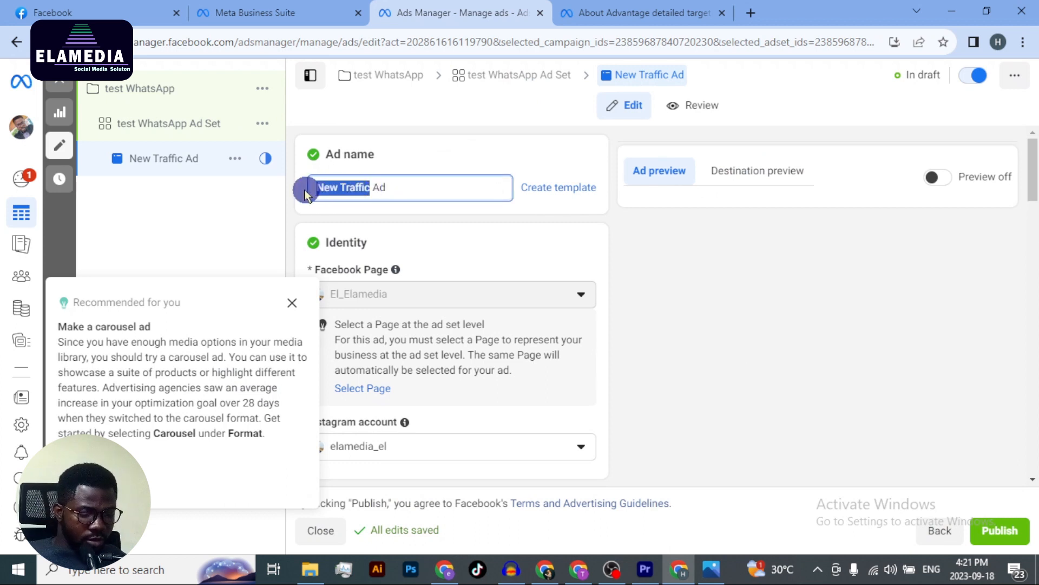
pyautogui.write('test')
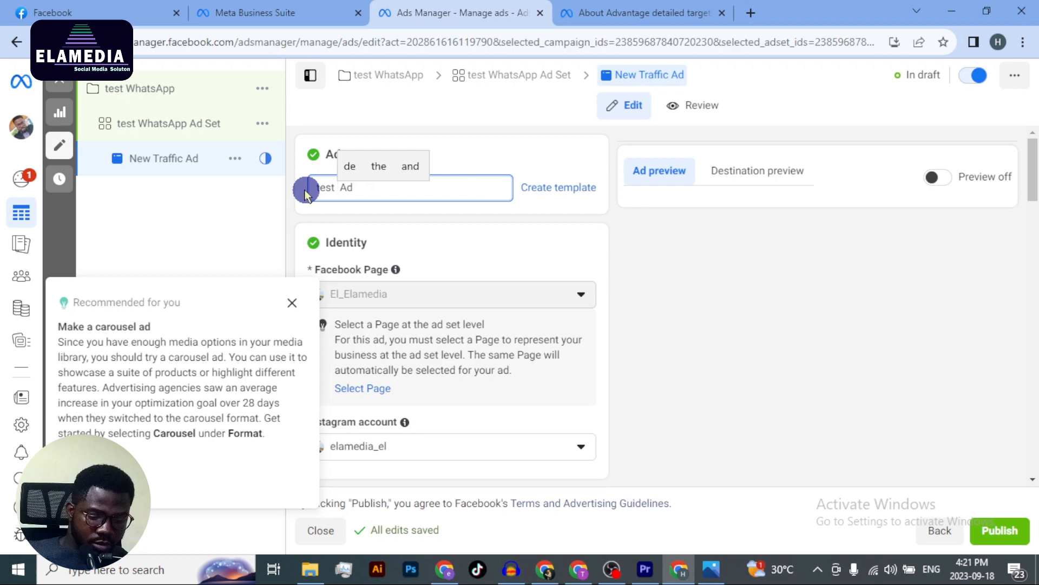
pyautogui.write(' Whatsapp')
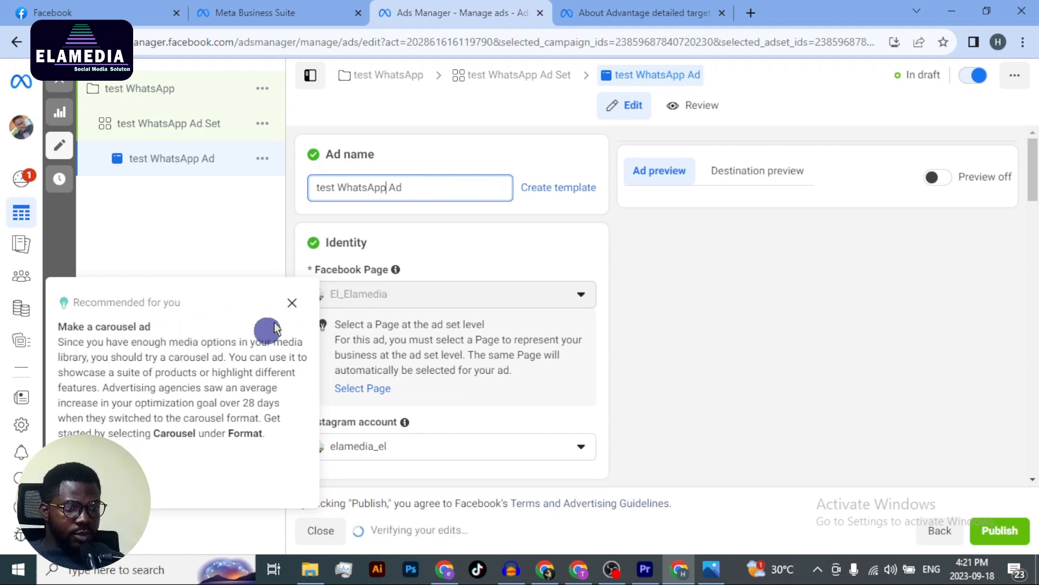
pyautogui.click(292, 303)
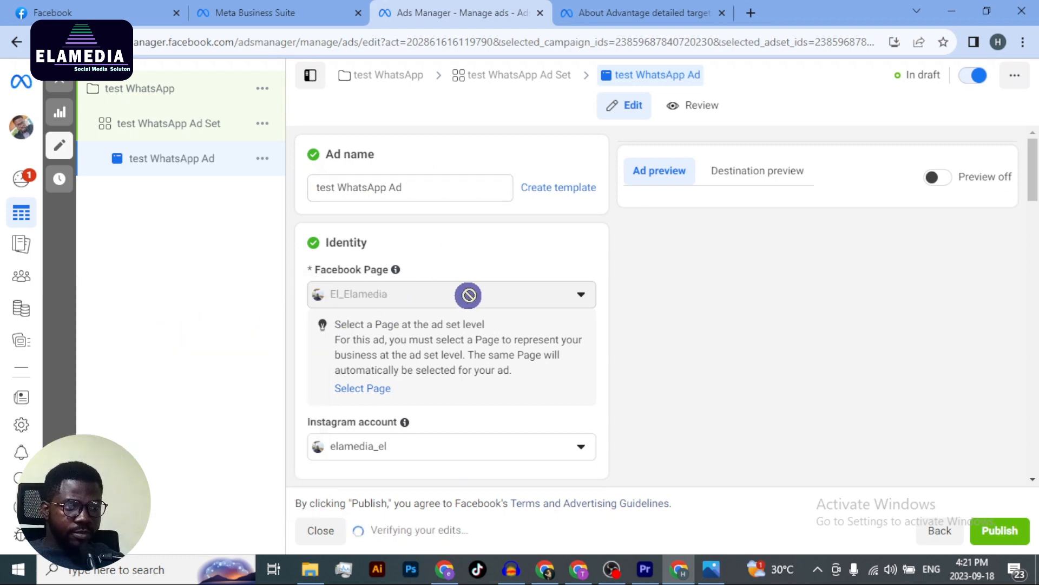
# Look over the ad's identity and setup options and set the ad setup to Use existing post
pyautogui.scroll(-3, 524, 298)
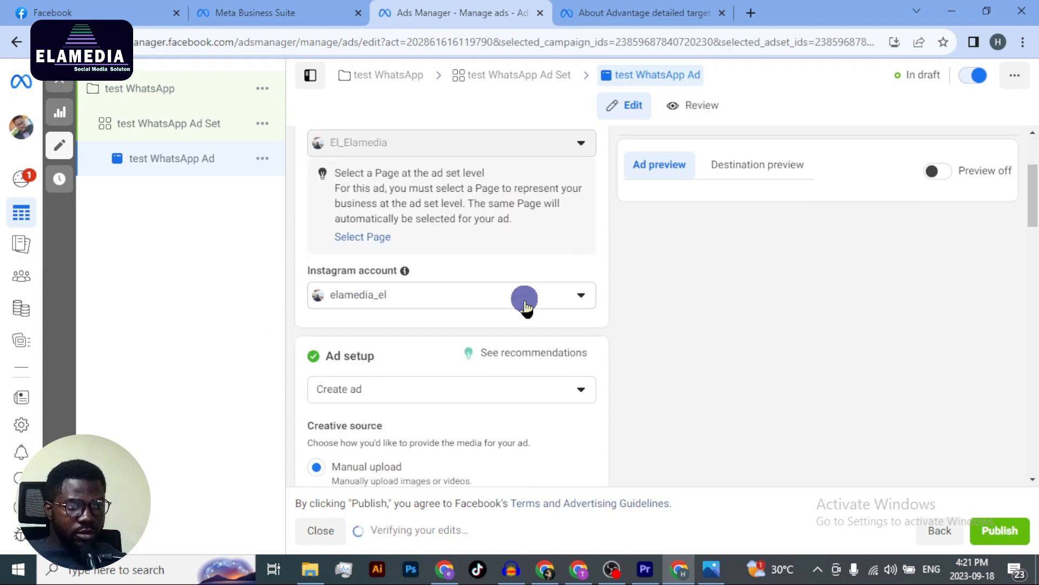
pyautogui.scroll(3, 524, 298)
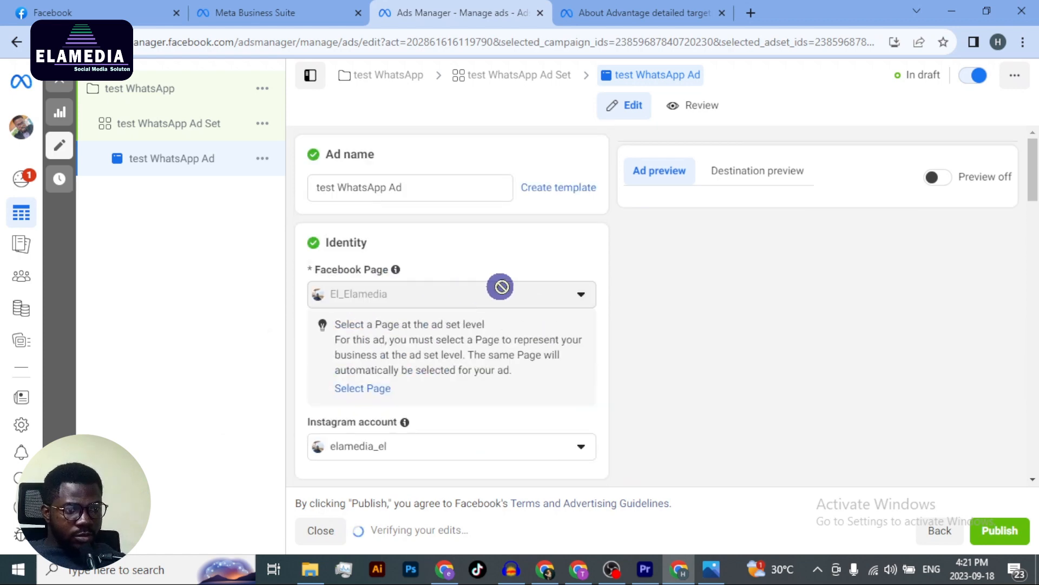
pyautogui.scroll(-3, 475, 347)
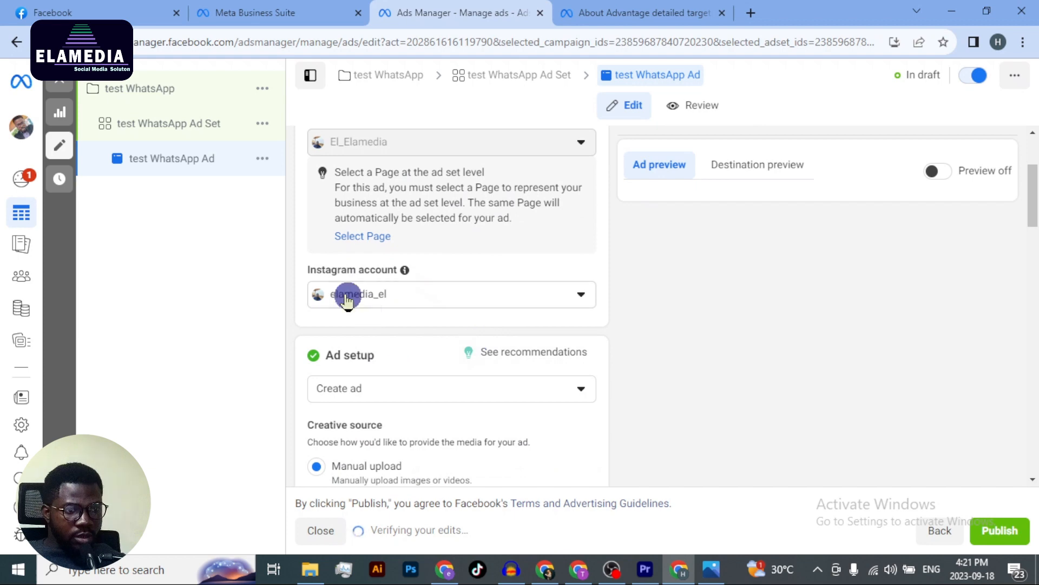
pyautogui.scroll(-3, 538, 305)
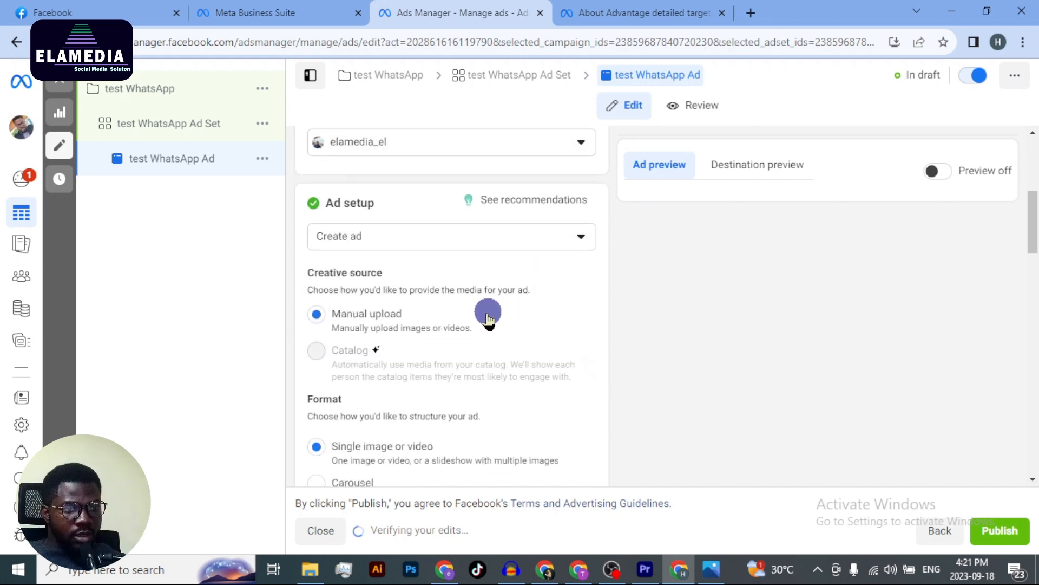
pyautogui.scroll(-9, 478, 310)
pyautogui.scroll(-3, 478, 312)
pyautogui.scroll(10, 479, 311)
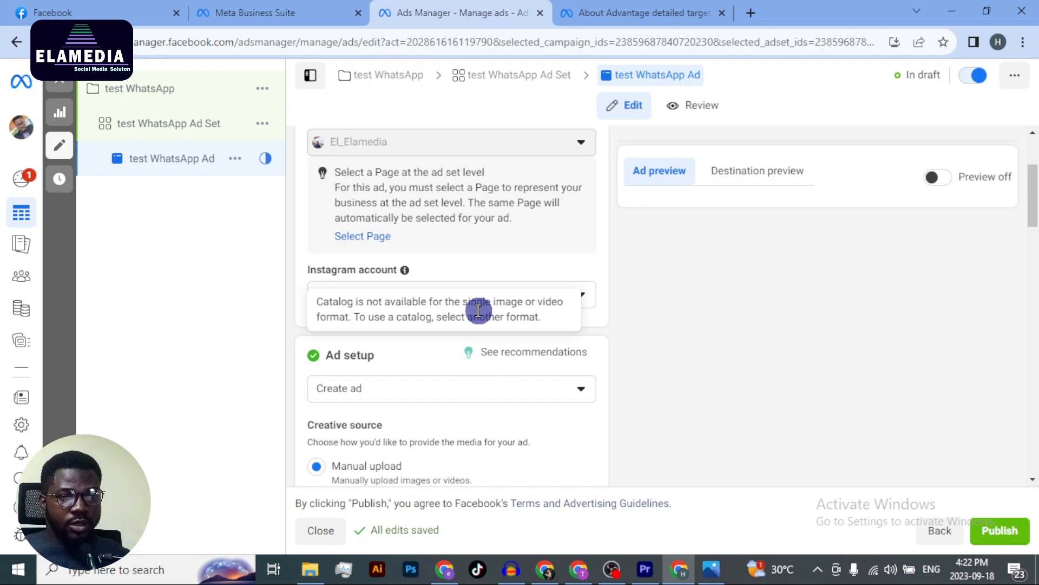
pyautogui.click(440, 398)
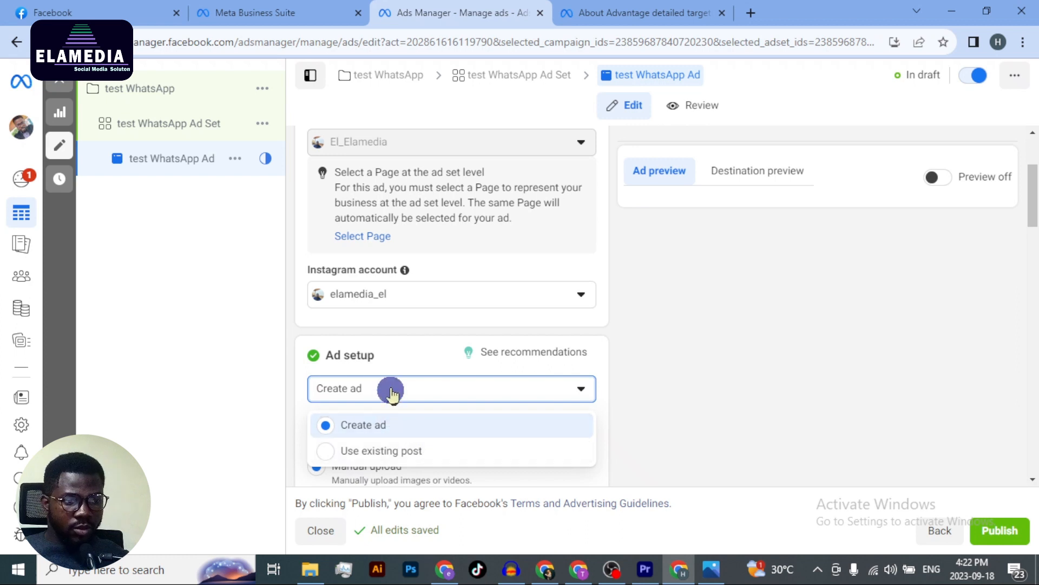
pyautogui.click(392, 454)
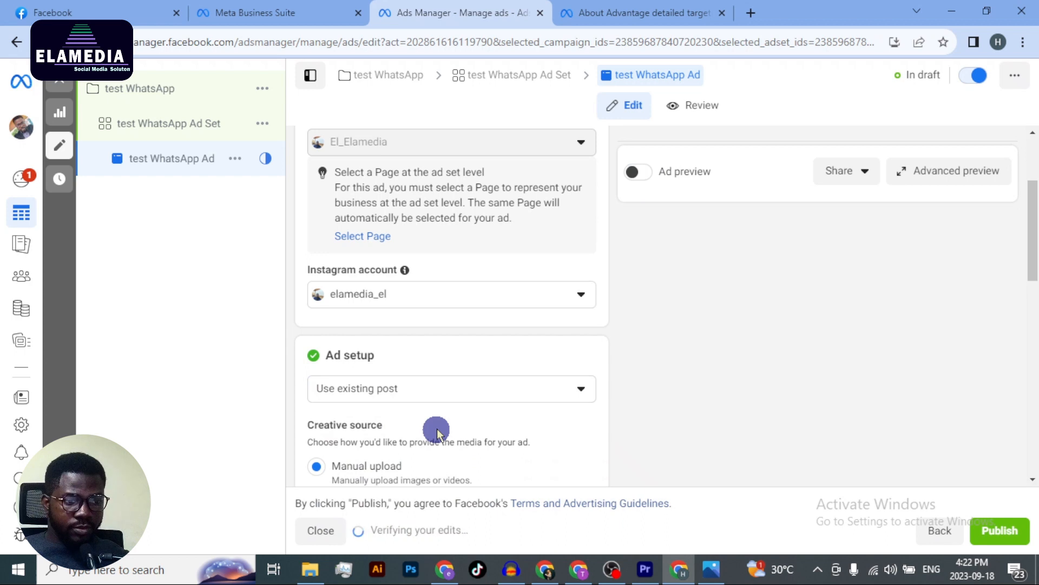
# Examine the creative source and Ad creative media options for using an existing post
pyautogui.scroll(-3, 437, 430)
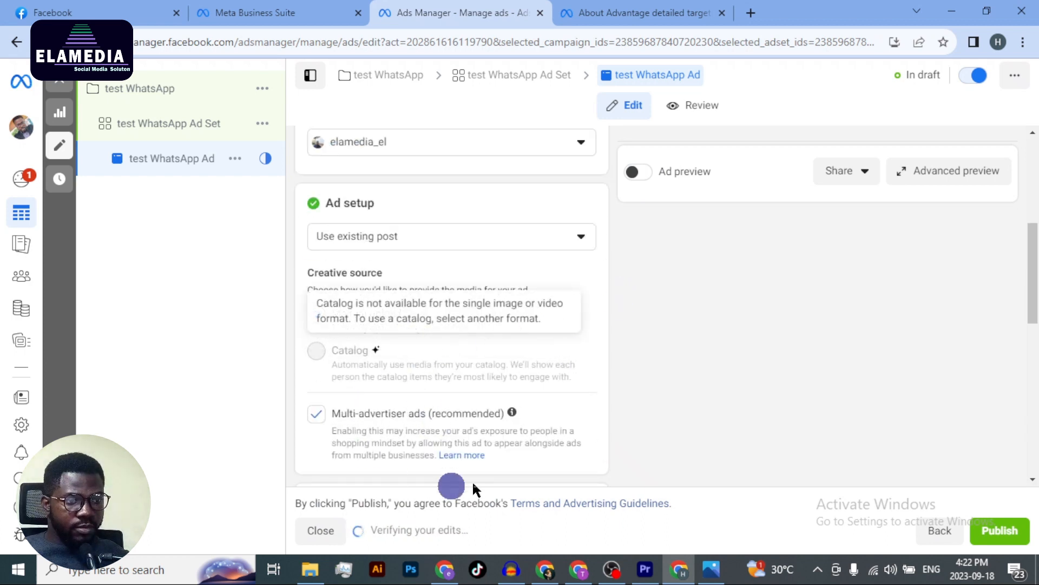
pyautogui.scroll(-3, 483, 383)
pyautogui.scroll(-2, 484, 383)
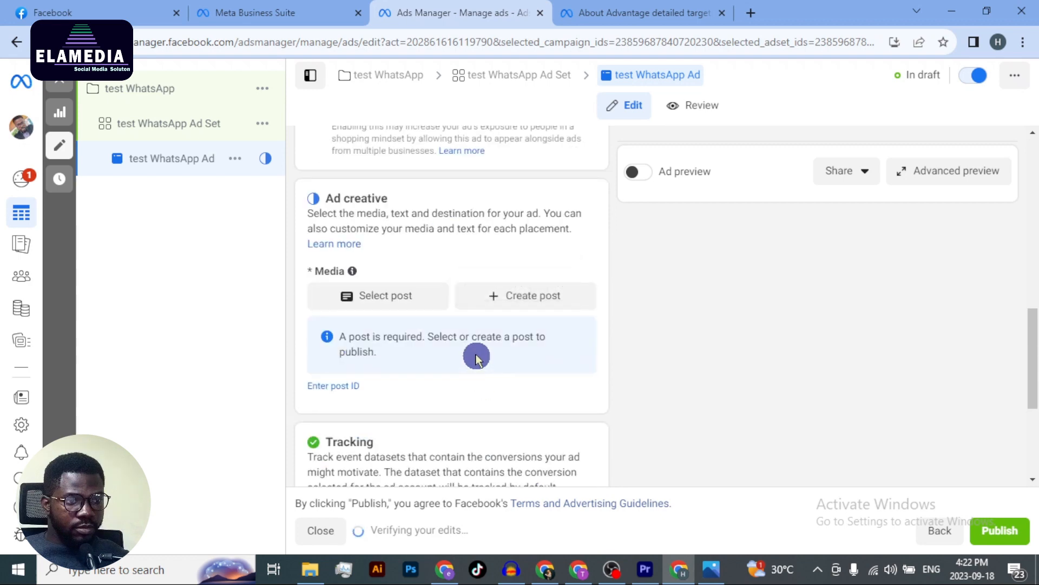
pyautogui.scroll(6, 476, 356)
pyautogui.scroll(-3, 417, 366)
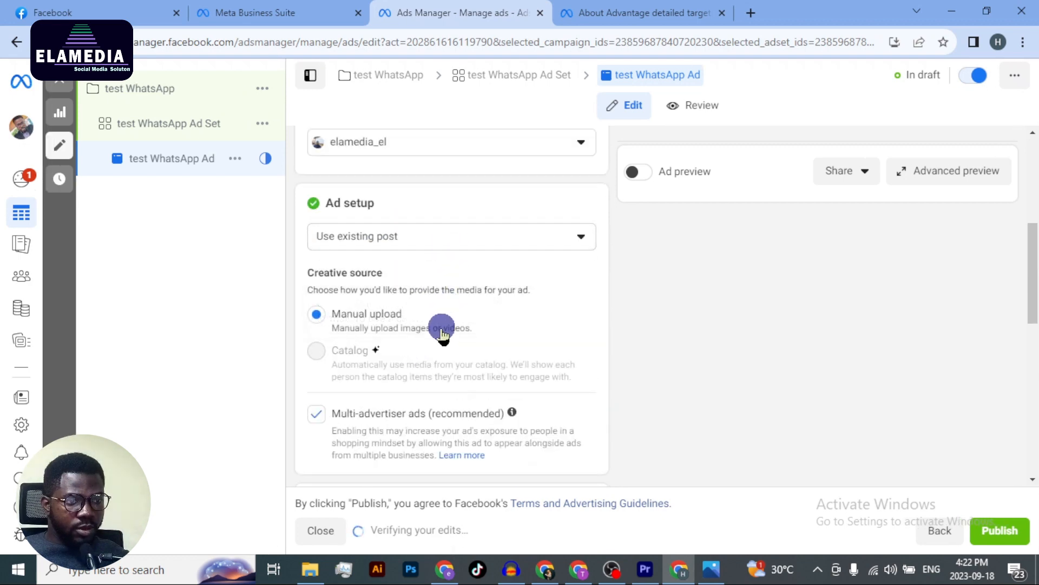
pyautogui.scroll(-6, 440, 337)
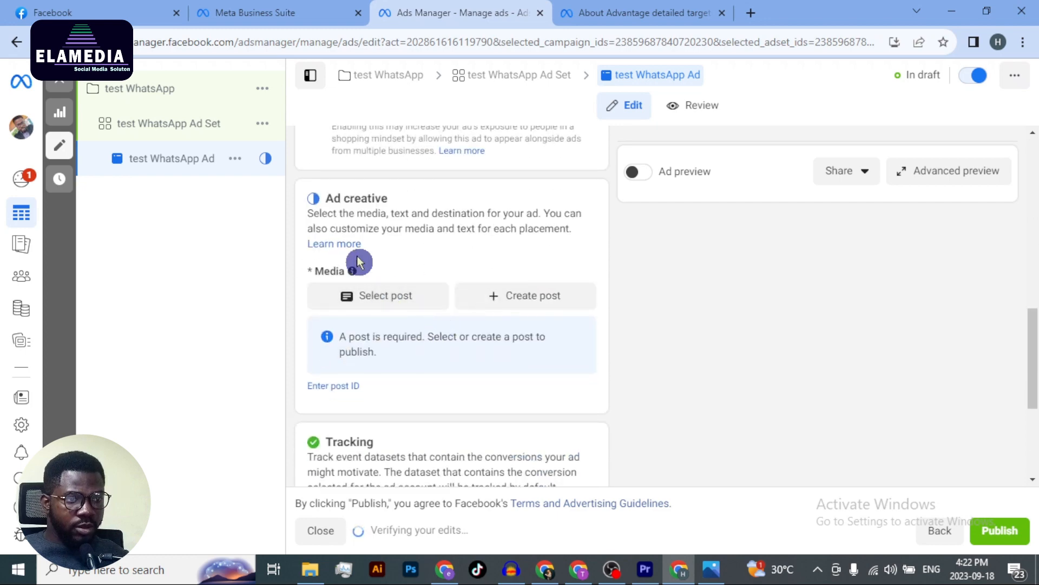
# Open the post selection for the ad's media and browse the existing Facebook posts
pyautogui.click(385, 306)
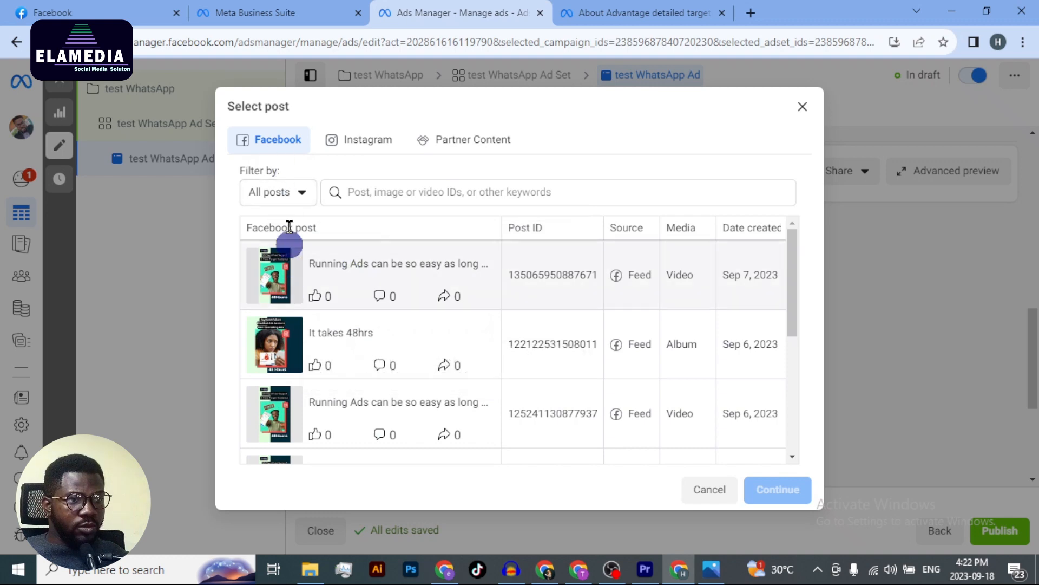
pyautogui.scroll(-4, 322, 347)
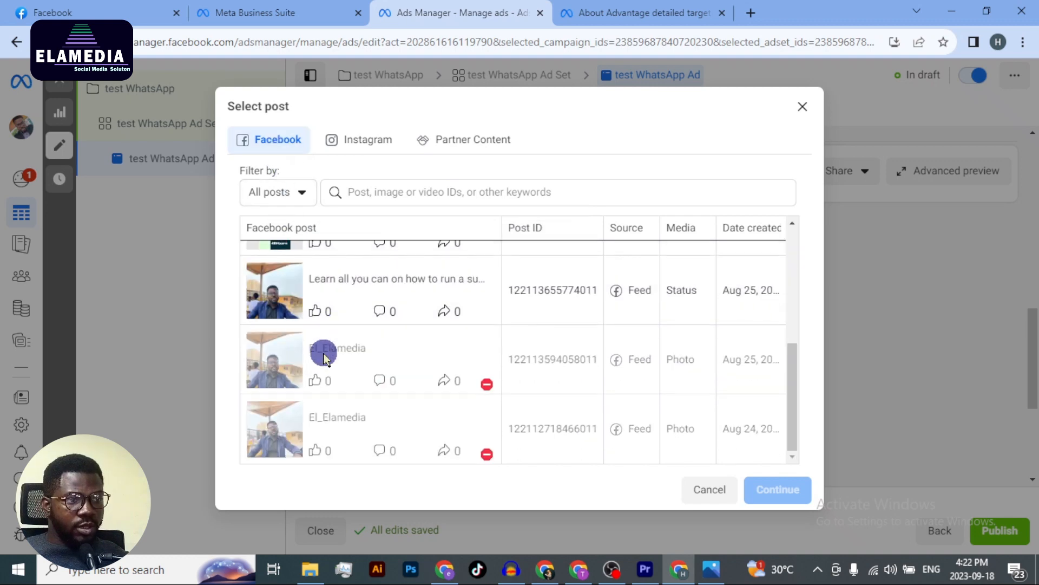
pyautogui.scroll(2, 324, 355)
# Browse the Instagram posts and use the carousel post "Run your Ads without fear of restrictions or Payment Failure" as the ad's media
pyautogui.click(355, 139)
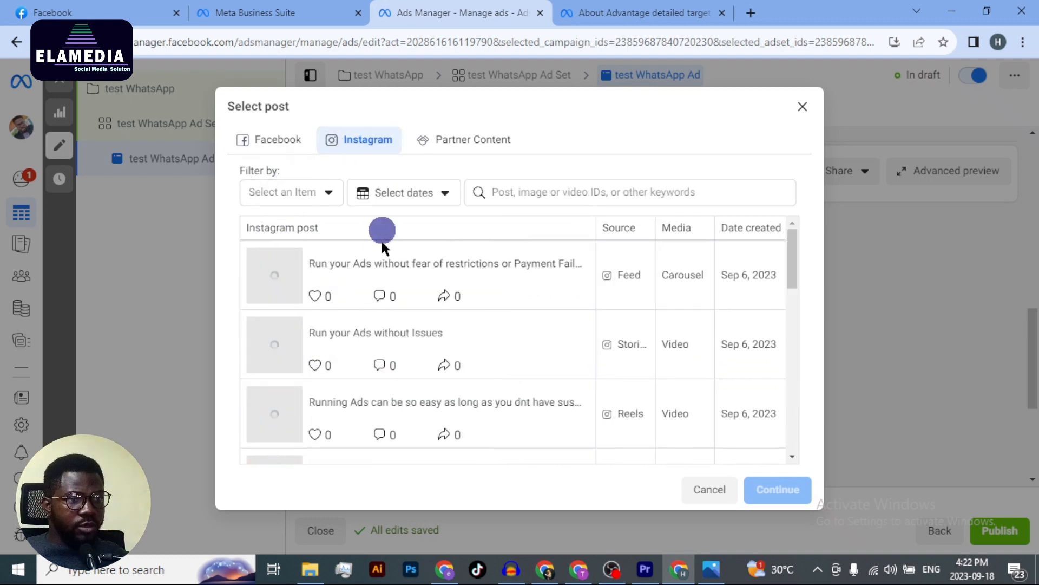
pyautogui.scroll(-3, 381, 304)
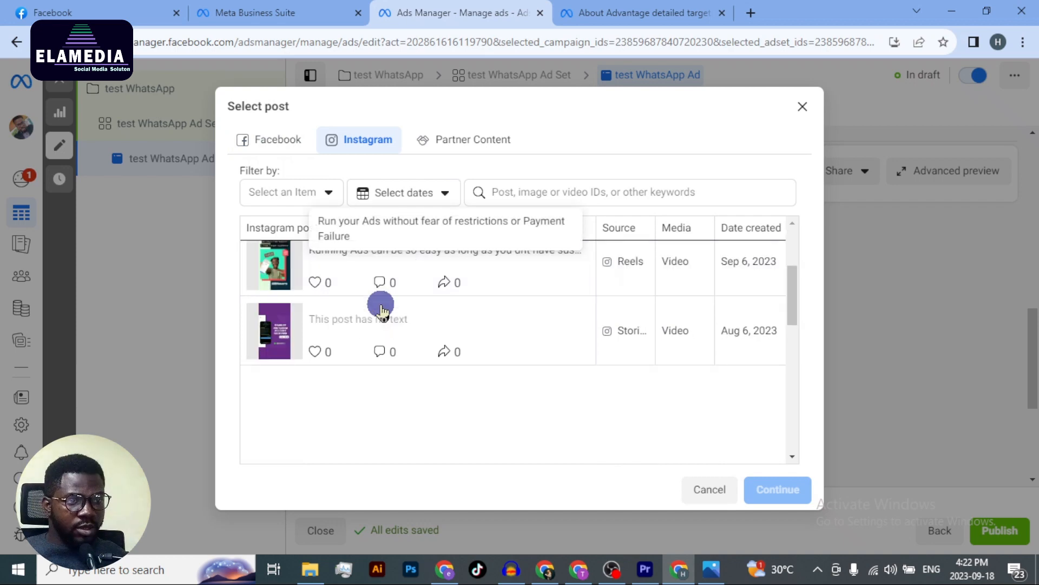
pyautogui.scroll(-5, 381, 311)
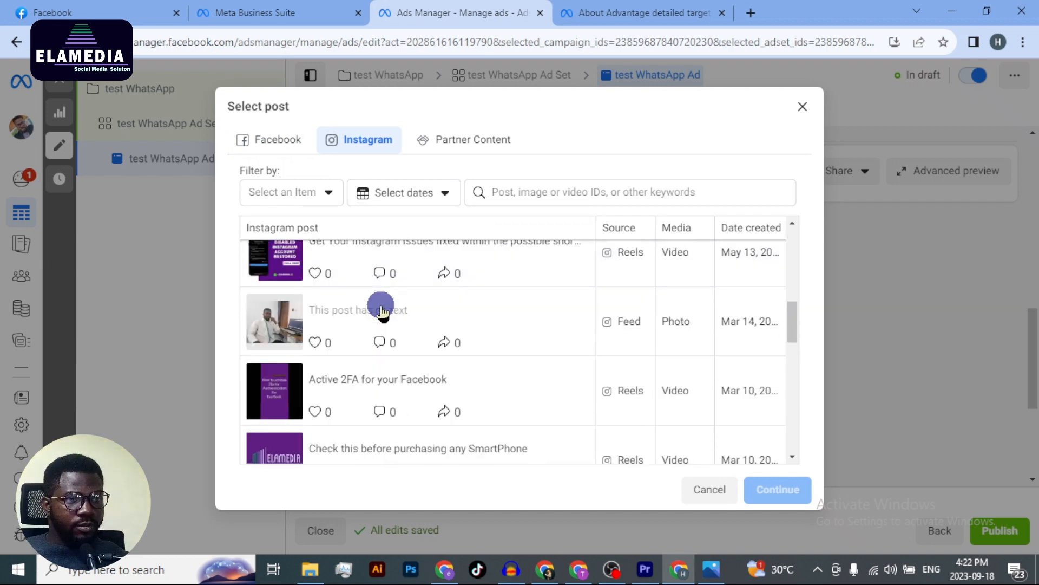
pyautogui.scroll(-3, 381, 311)
pyautogui.scroll(-2, 380, 309)
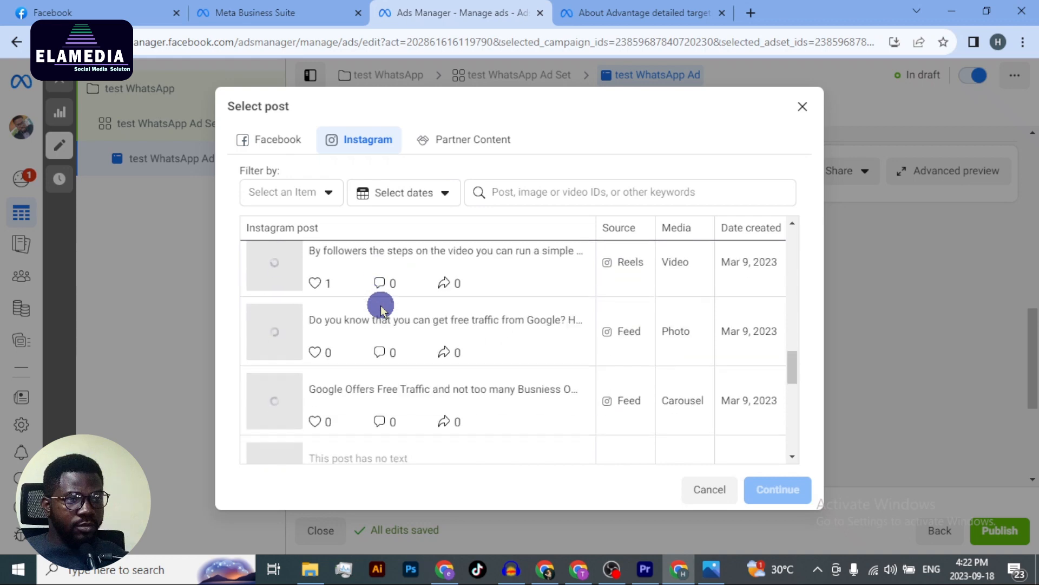
pyautogui.scroll(10, 380, 309)
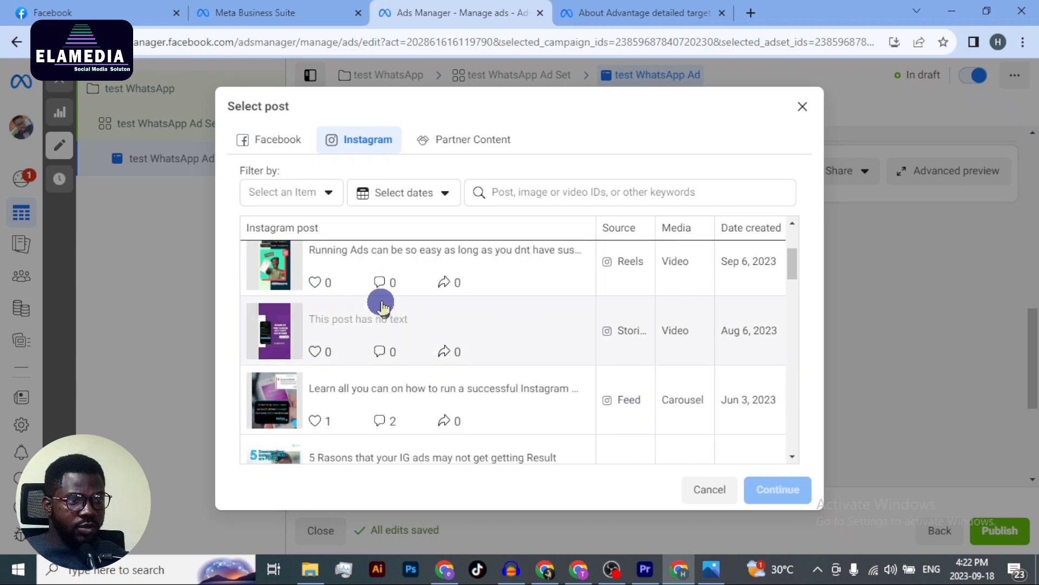
pyautogui.scroll(-3, 381, 307)
pyautogui.scroll(3, 382, 308)
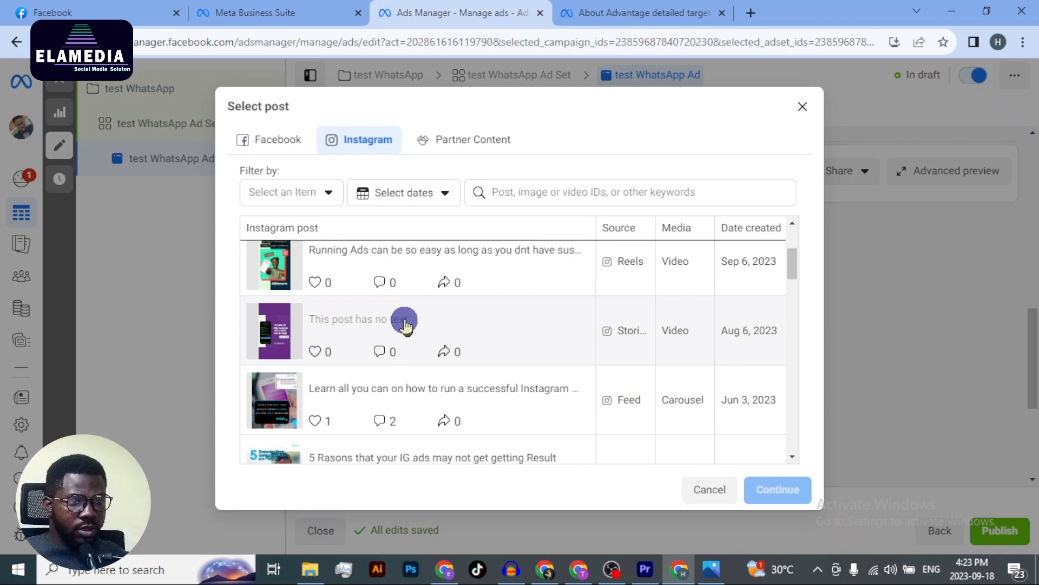
pyautogui.scroll(3, 405, 324)
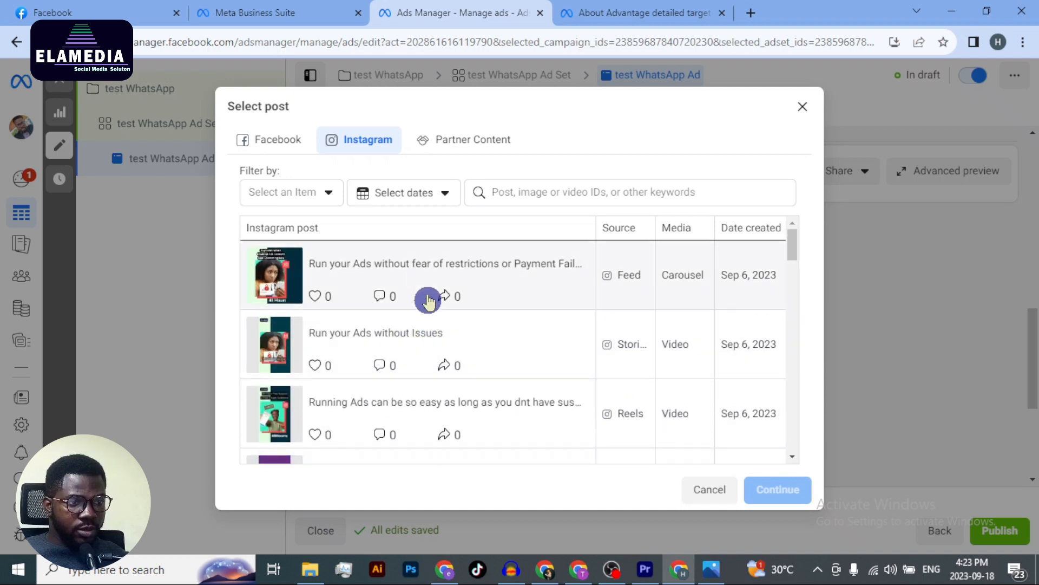
pyautogui.click(422, 277)
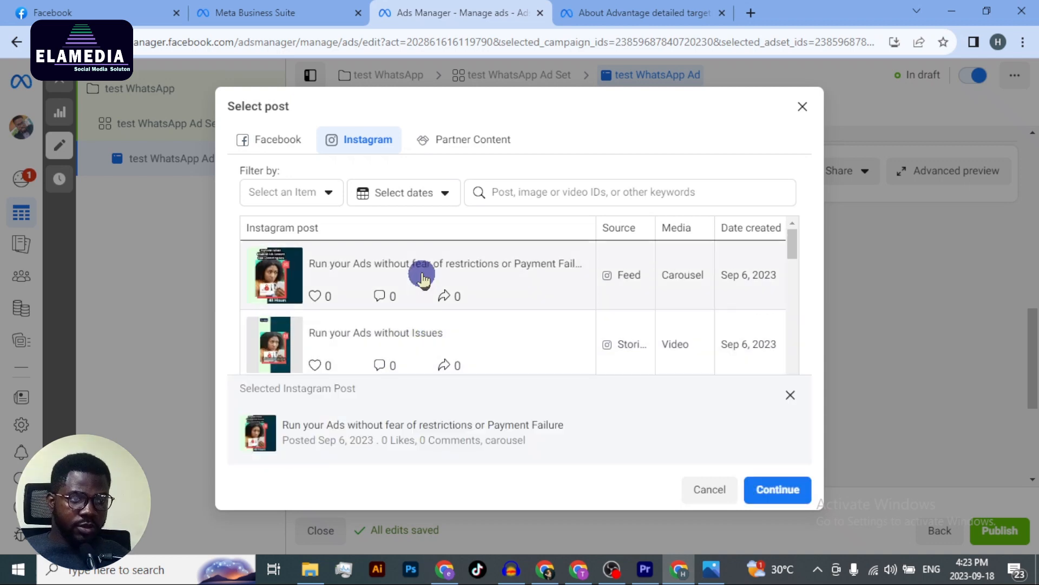
pyautogui.click(422, 277)
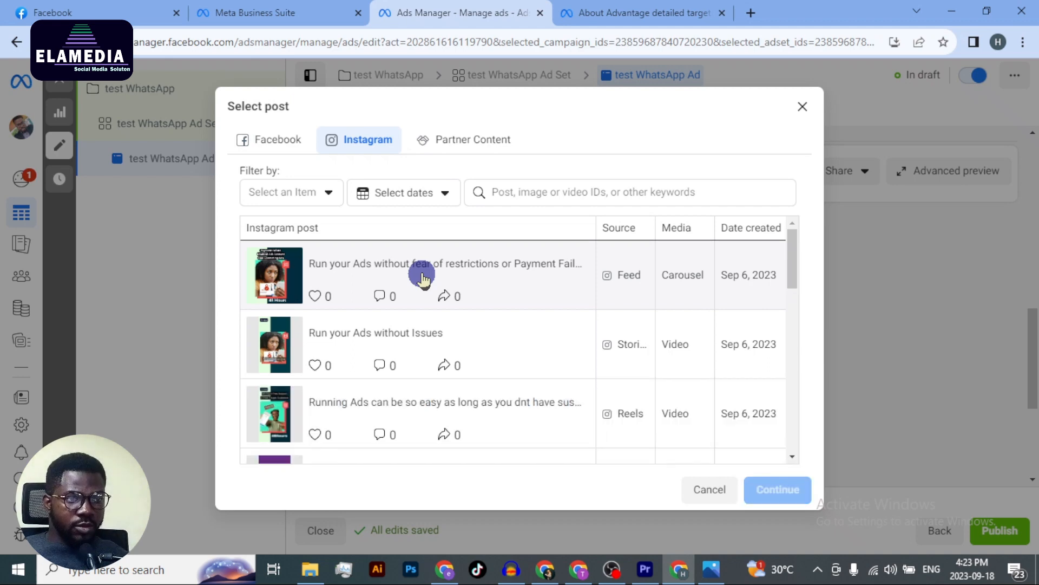
pyautogui.click(422, 277)
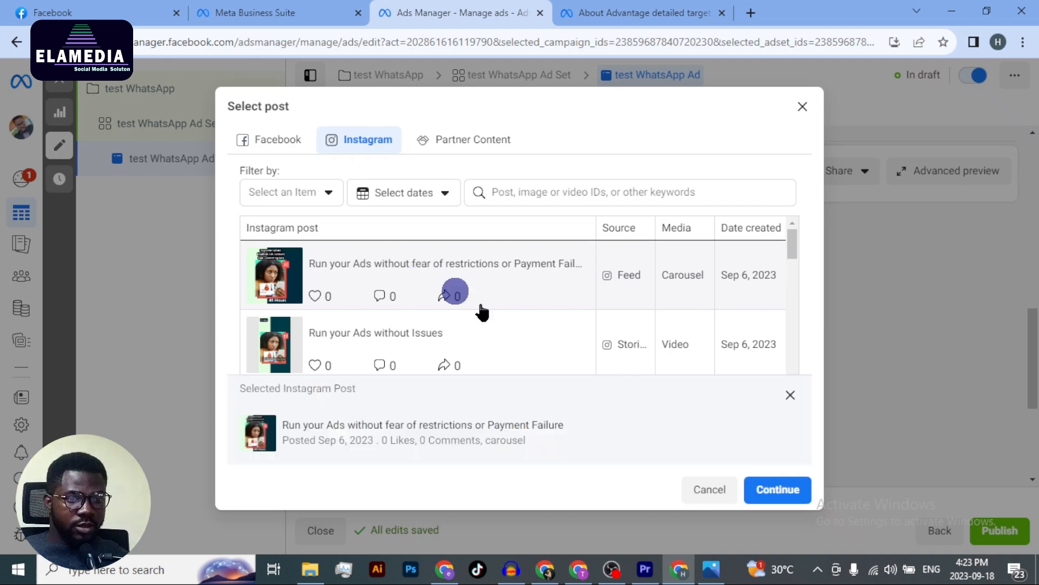
pyautogui.click(793, 497)
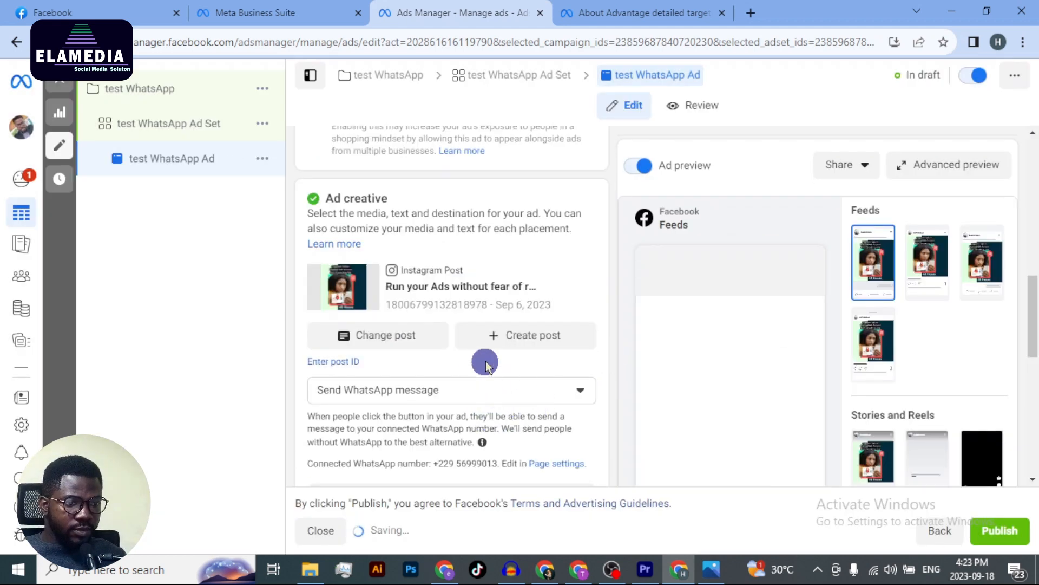
# Review the ad creative's WhatsApp destination details, tracking options and placement previews for the chosen Instagram post
pyautogui.scroll(-2, 483, 360)
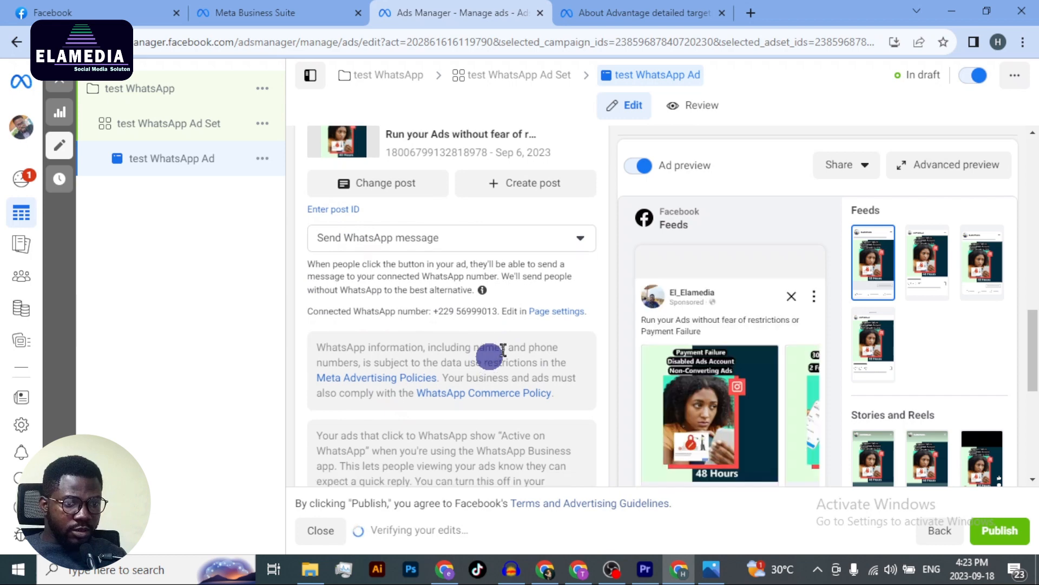
pyautogui.scroll(-2, 829, 339)
pyautogui.scroll(-4, 898, 387)
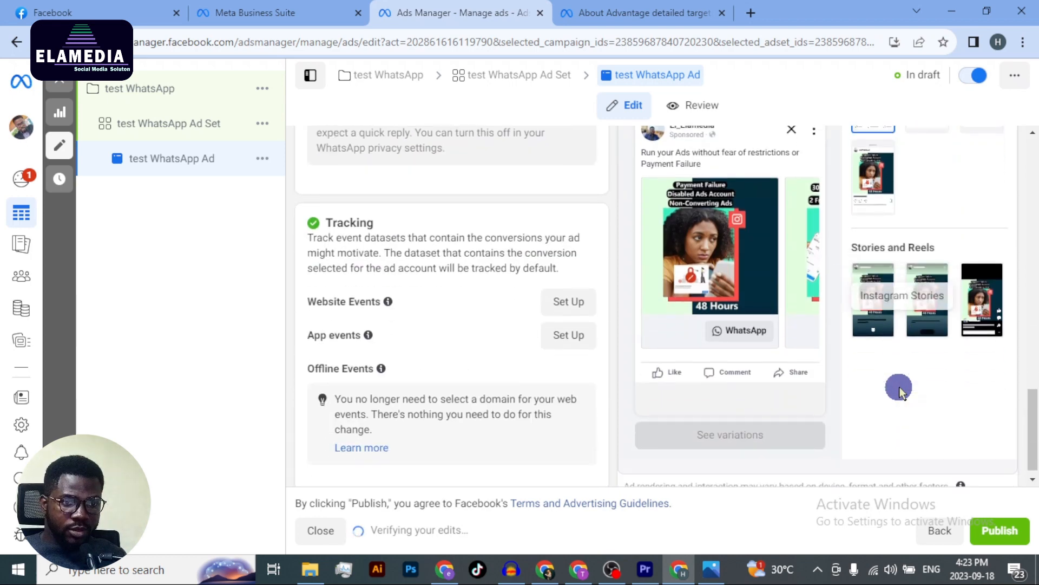
pyautogui.scroll(3, 762, 352)
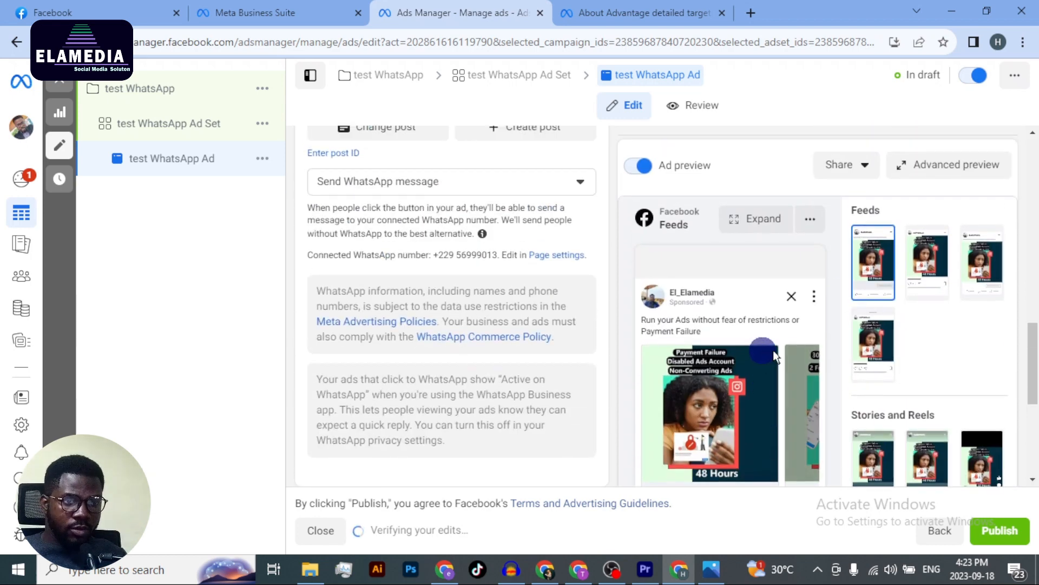
pyautogui.scroll(1, 478, 290)
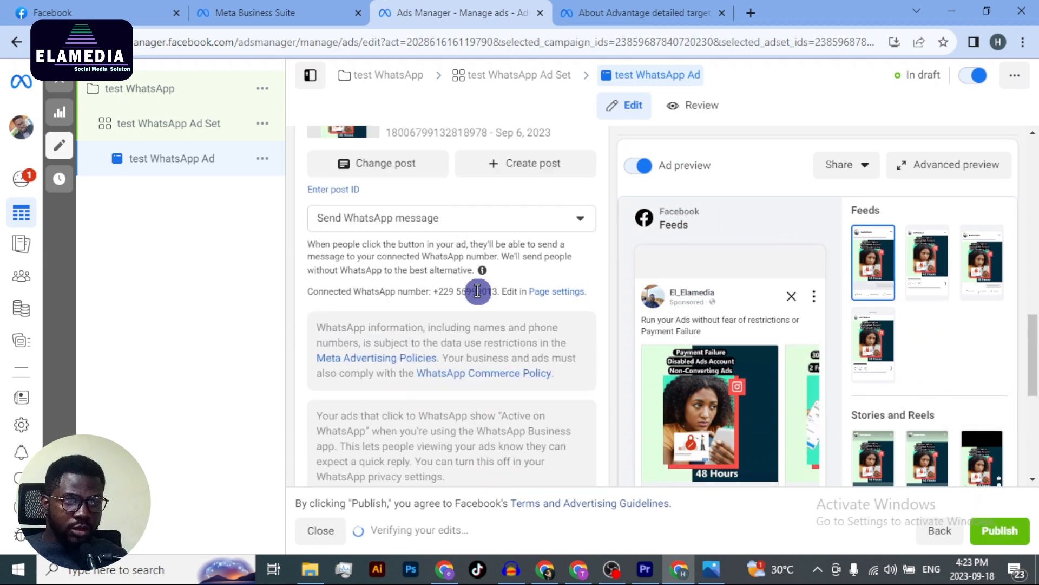
pyautogui.scroll(3, 476, 290)
pyautogui.scroll(-2, 476, 290)
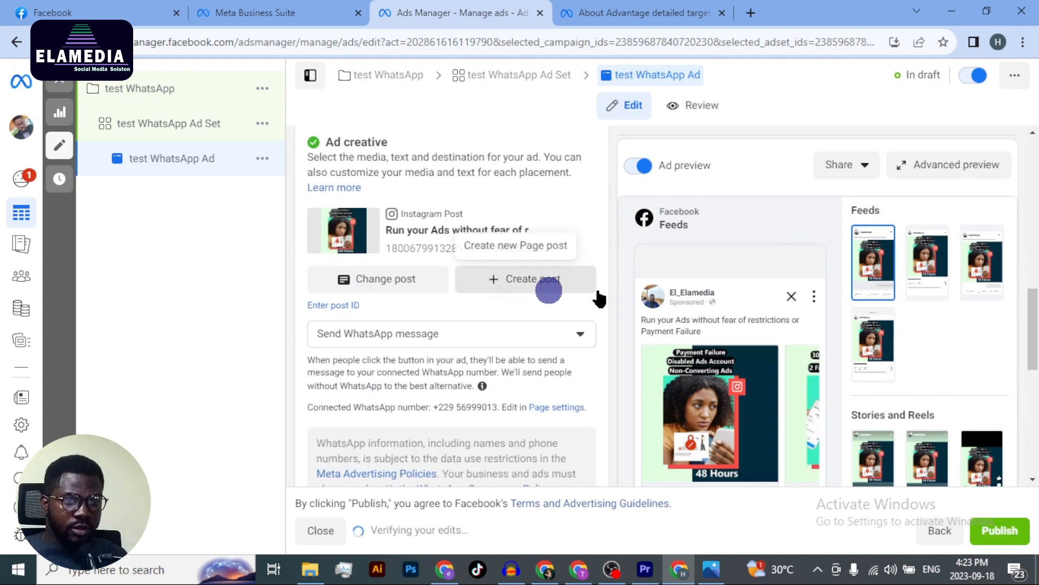
pyautogui.scroll(-3, 403, 310)
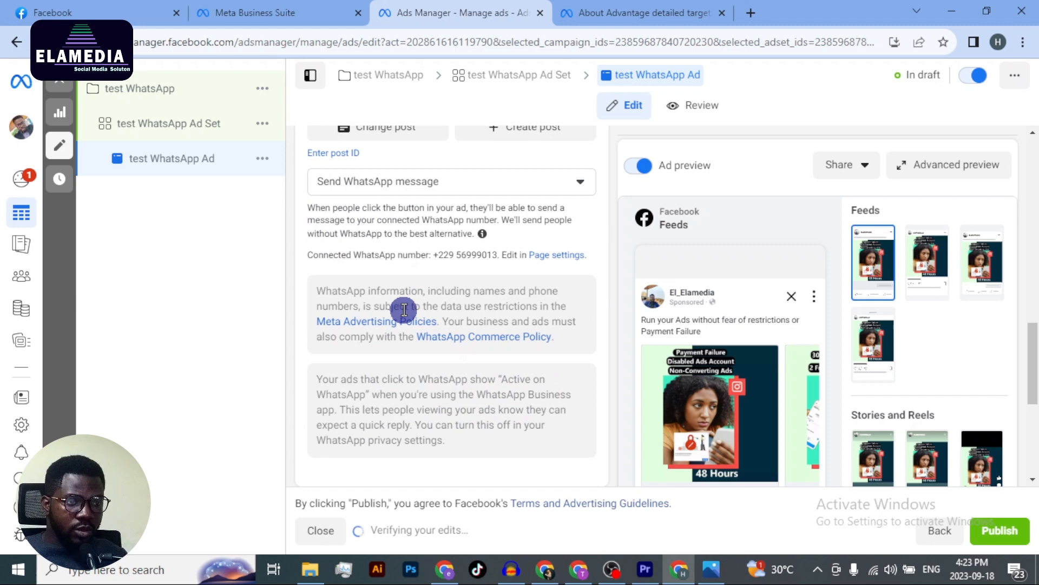
pyautogui.scroll(3, 404, 310)
pyautogui.scroll(-3, 432, 332)
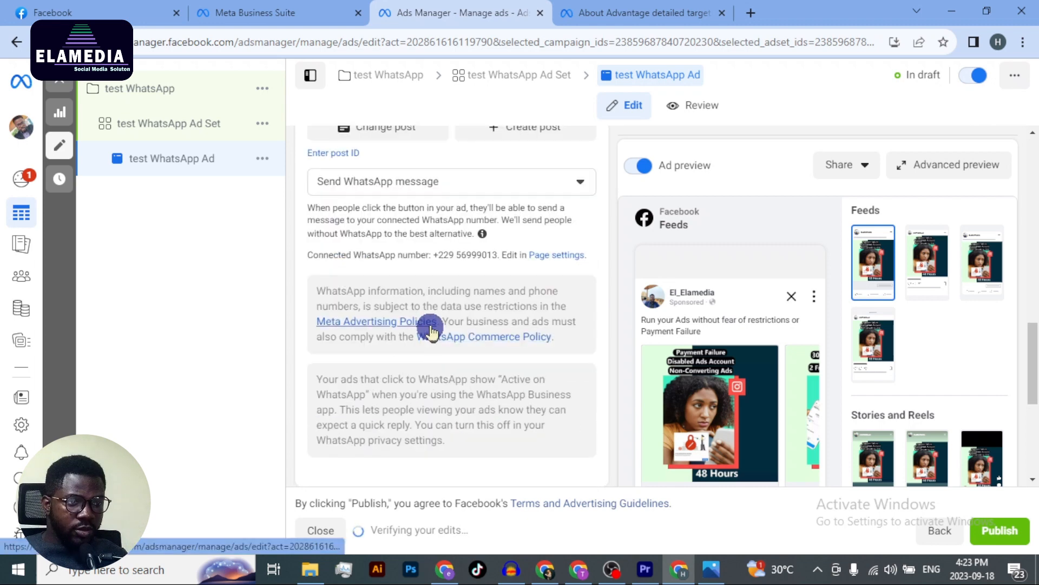
pyautogui.scroll(3, 431, 331)
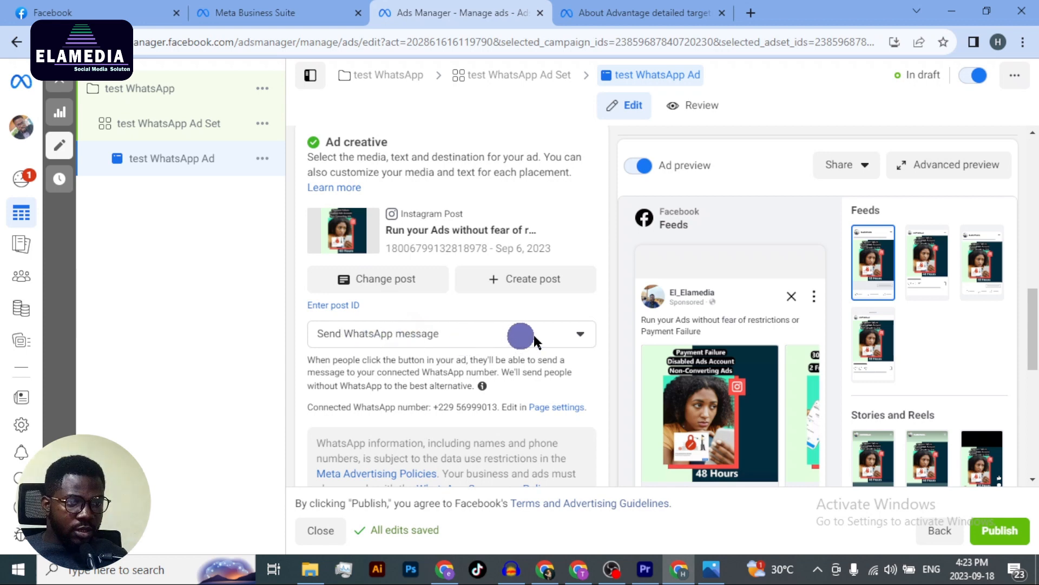
# Examine the call-to-action options available for the ad alongside Send WhatsApp message
pyautogui.click(552, 336)
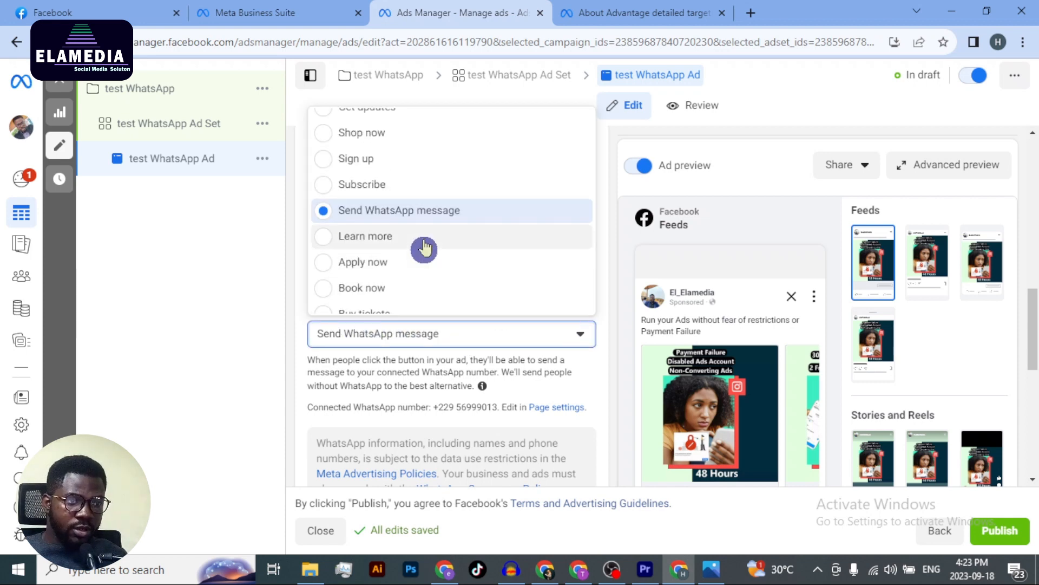
pyautogui.scroll(3, 424, 248)
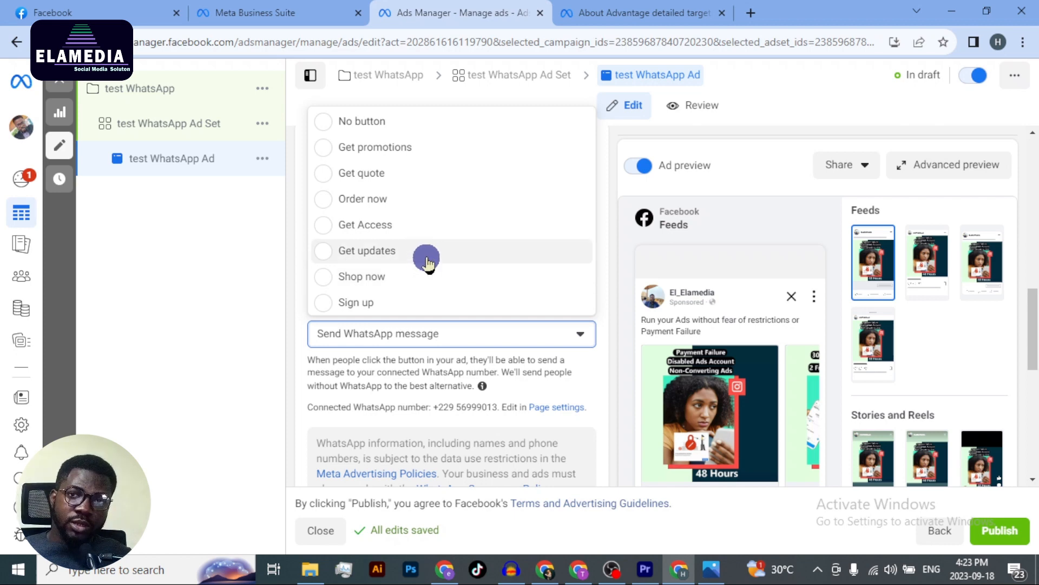
pyautogui.scroll(-3, 426, 260)
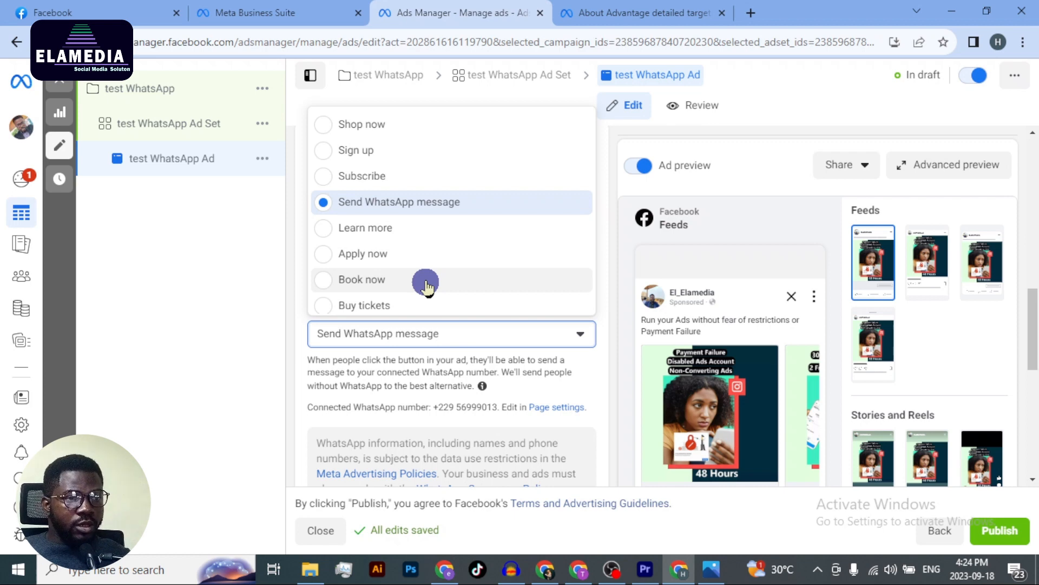
pyautogui.scroll(-1, 425, 282)
pyautogui.click(204, 281)
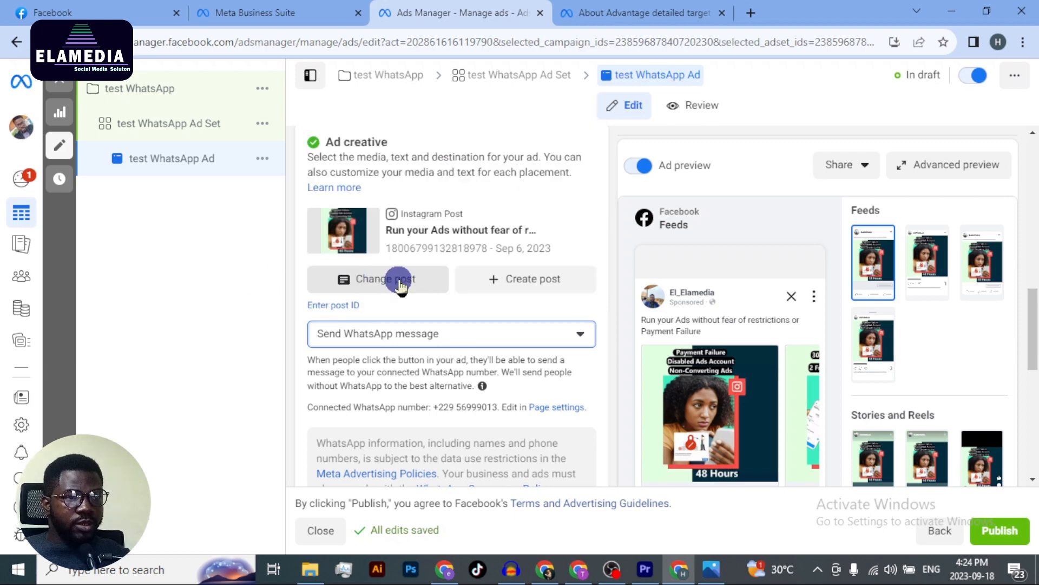
pyautogui.click(499, 340)
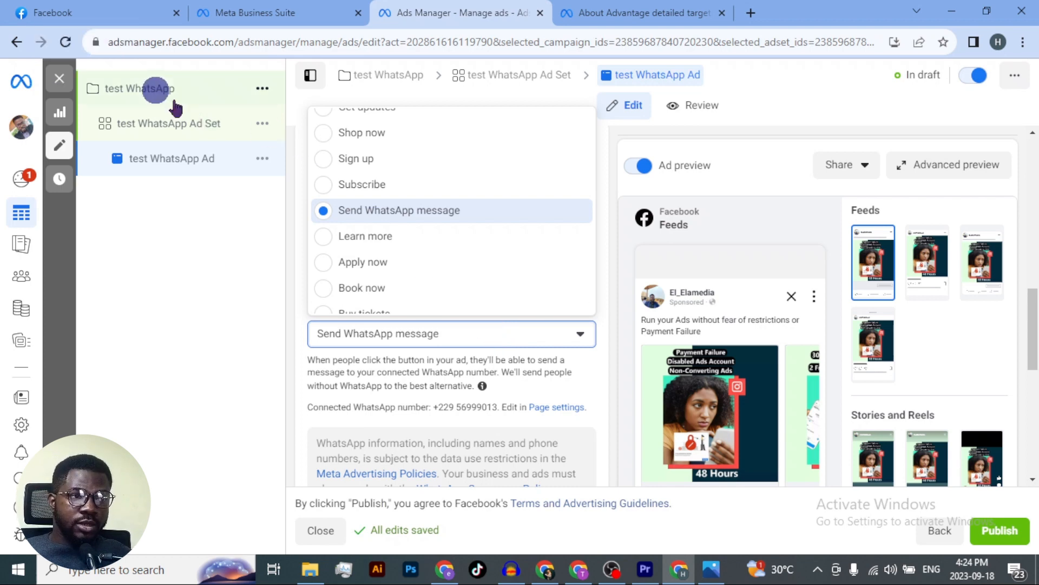
# Check the conversion location in the test WhatsApp Ad Set and return to the ad's creative settings
pyautogui.click(193, 125)
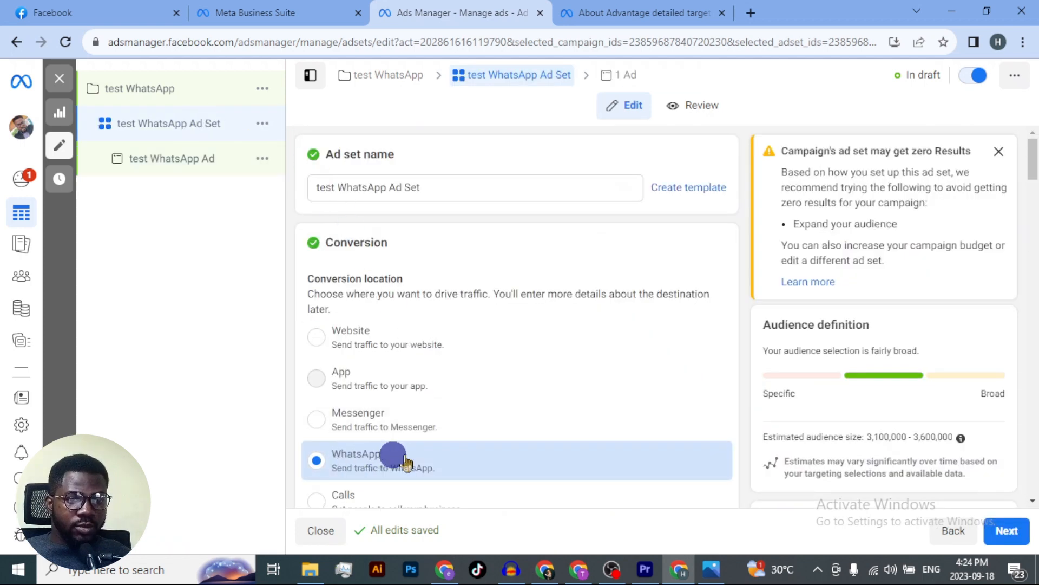
pyautogui.click(164, 157)
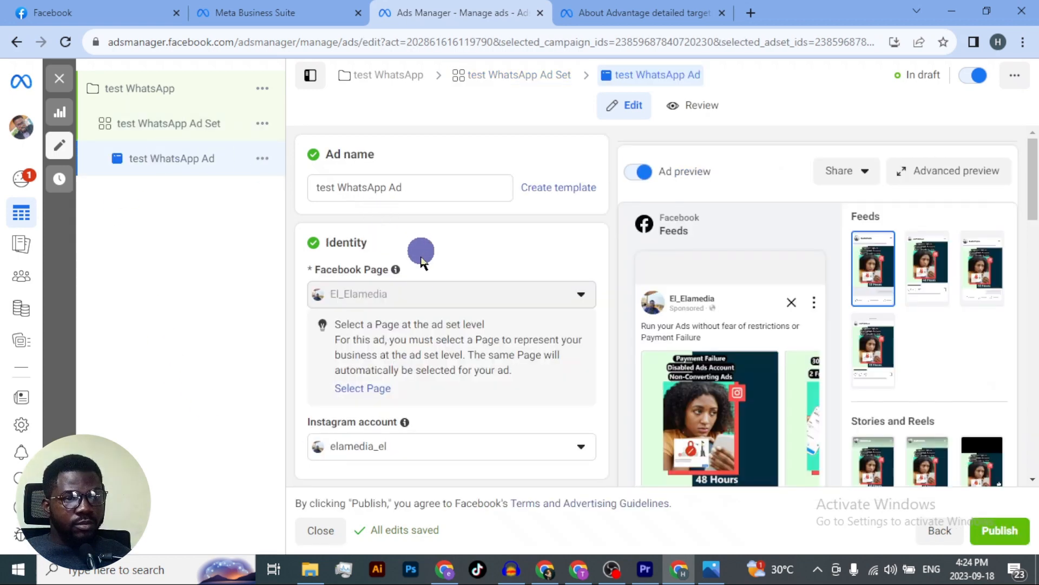
pyautogui.scroll(-5, 425, 319)
pyautogui.scroll(-10, 426, 322)
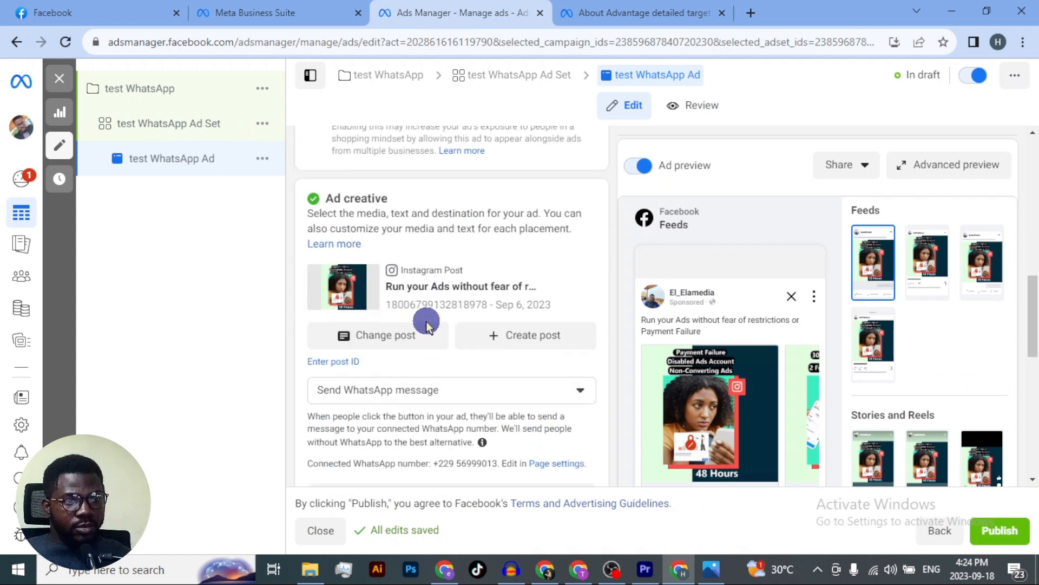